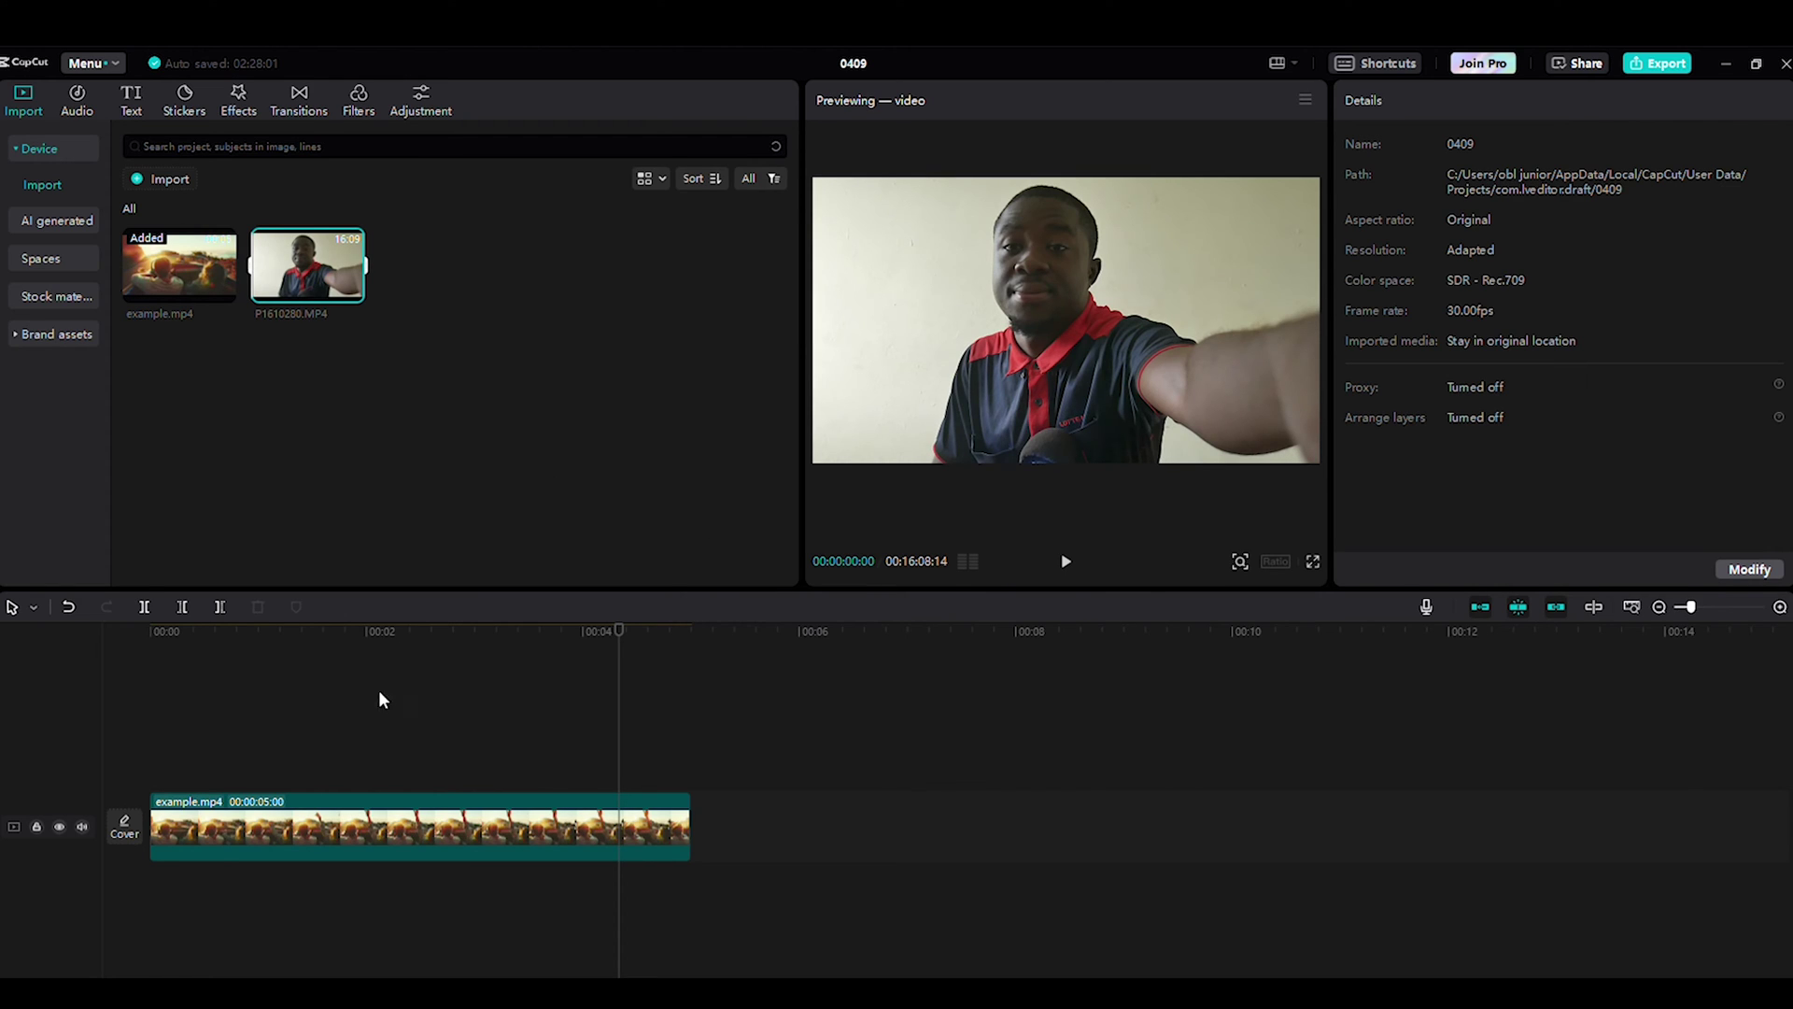
- Place P1610280.MP4 at the start of a new track above example.mp4, and delete the example.mp4 clip from the timeline
drag(307, 272, 120, 749)
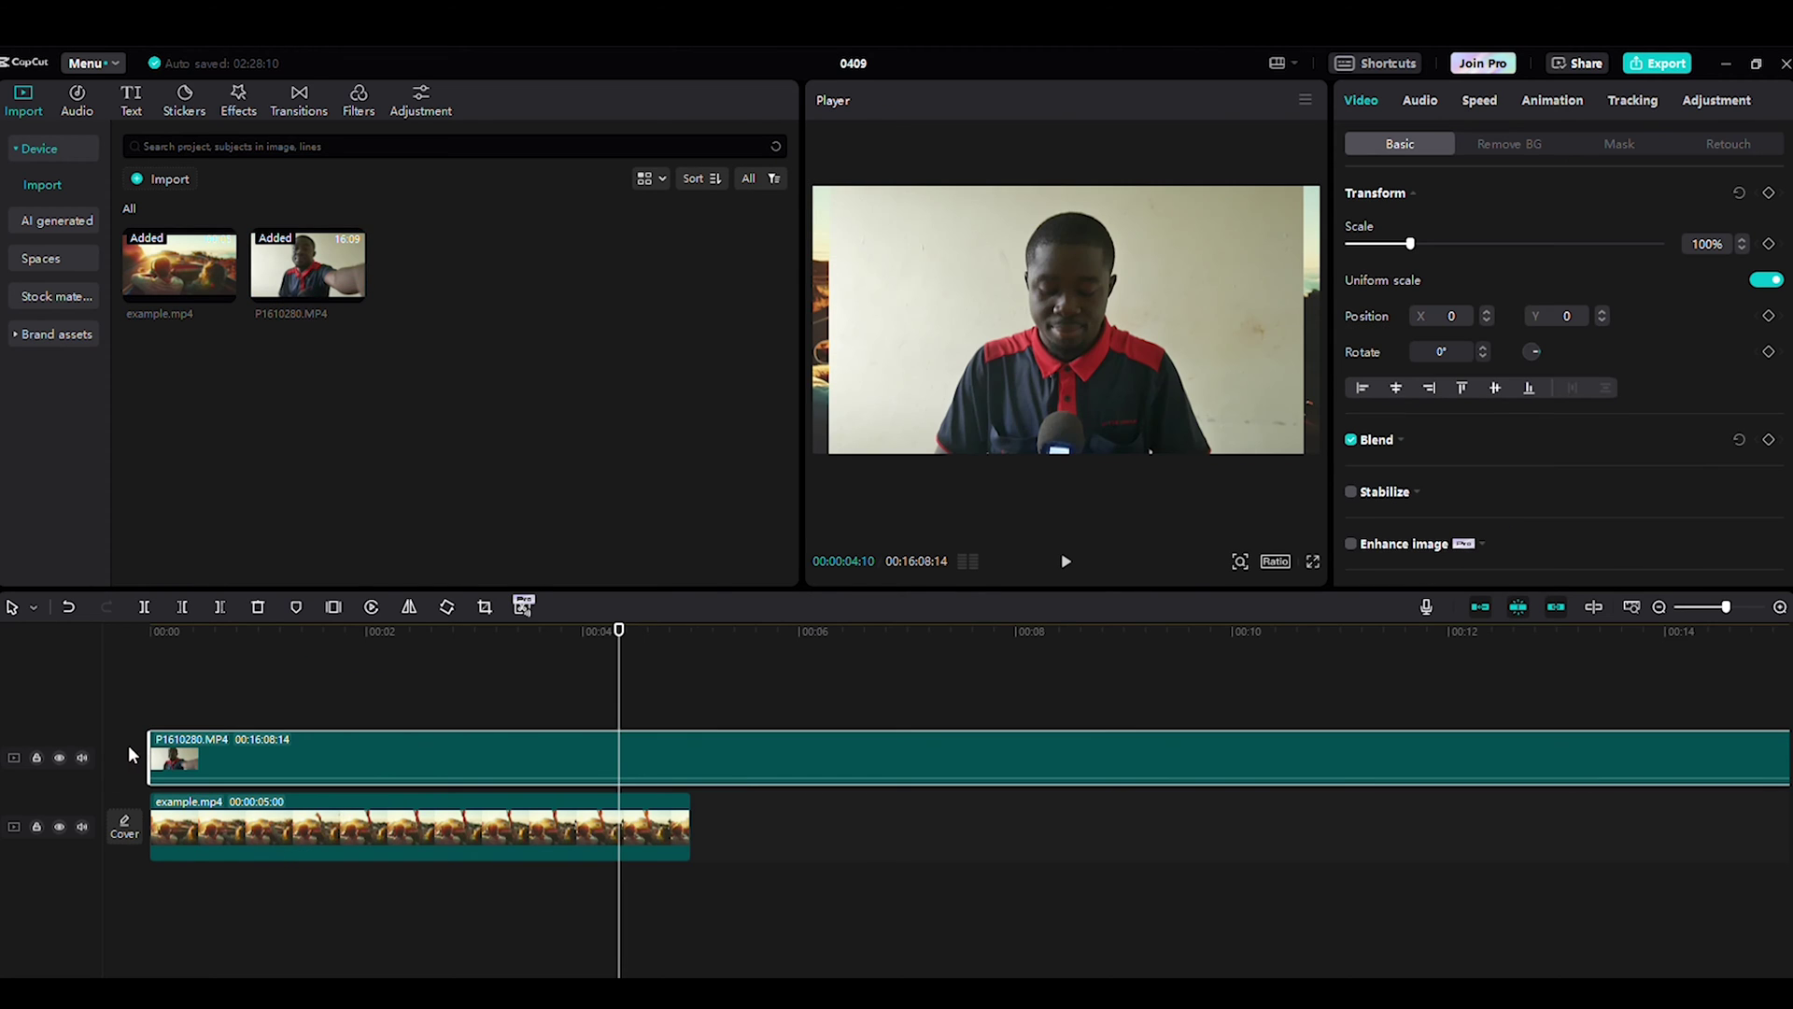
click(283, 820)
key(Delete)
click(254, 760)
drag(333, 686, 865, 594)
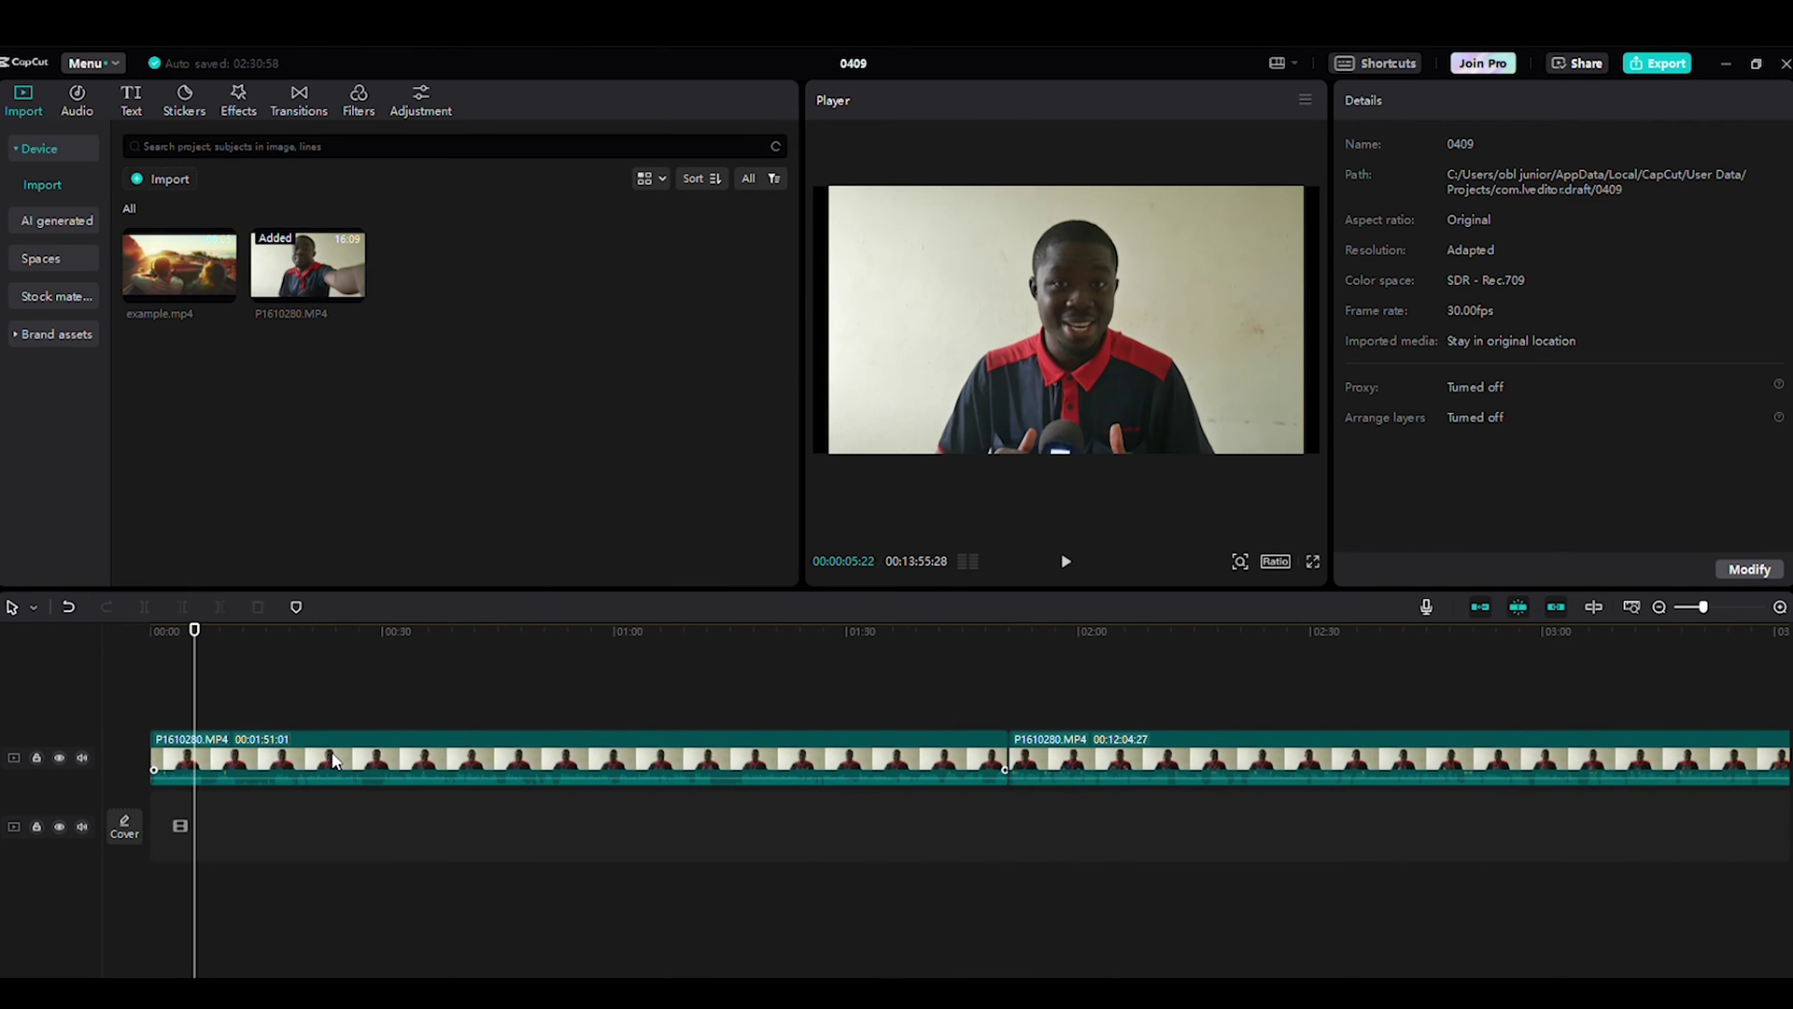
- Remove the background of the first P1610280.MP4 clip with Auto removal
click(335, 758)
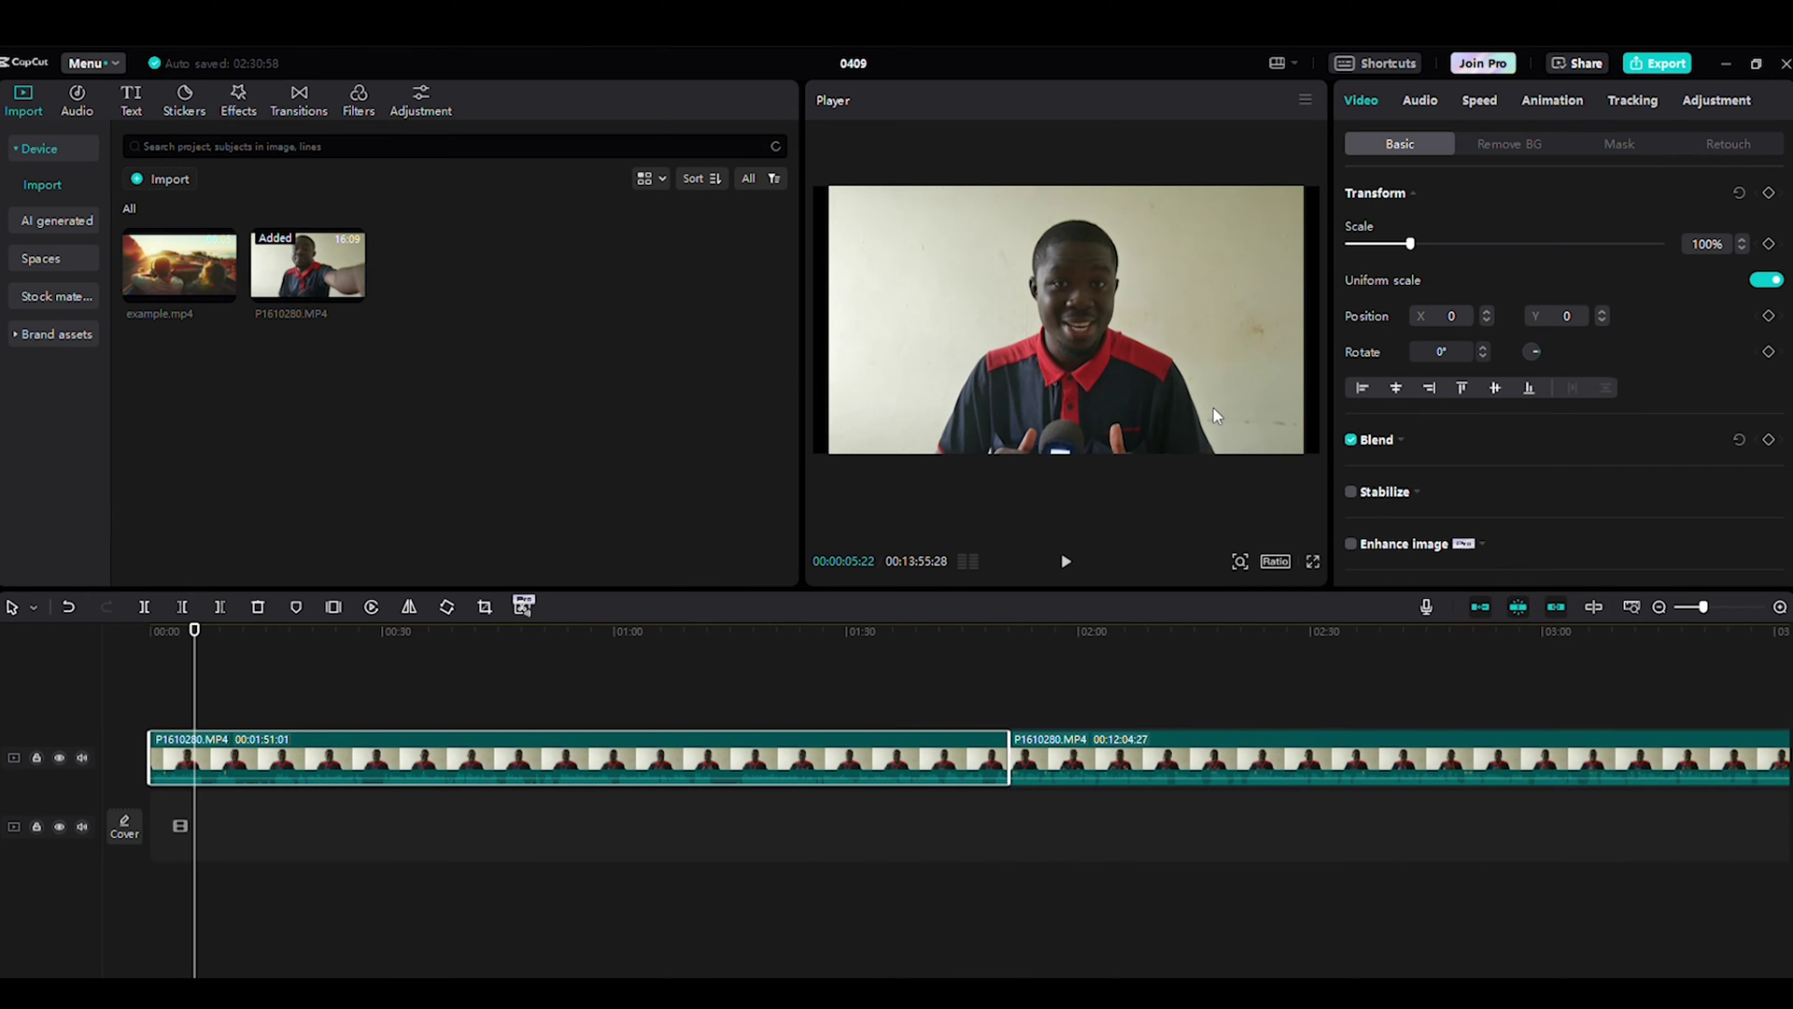
click(1494, 143)
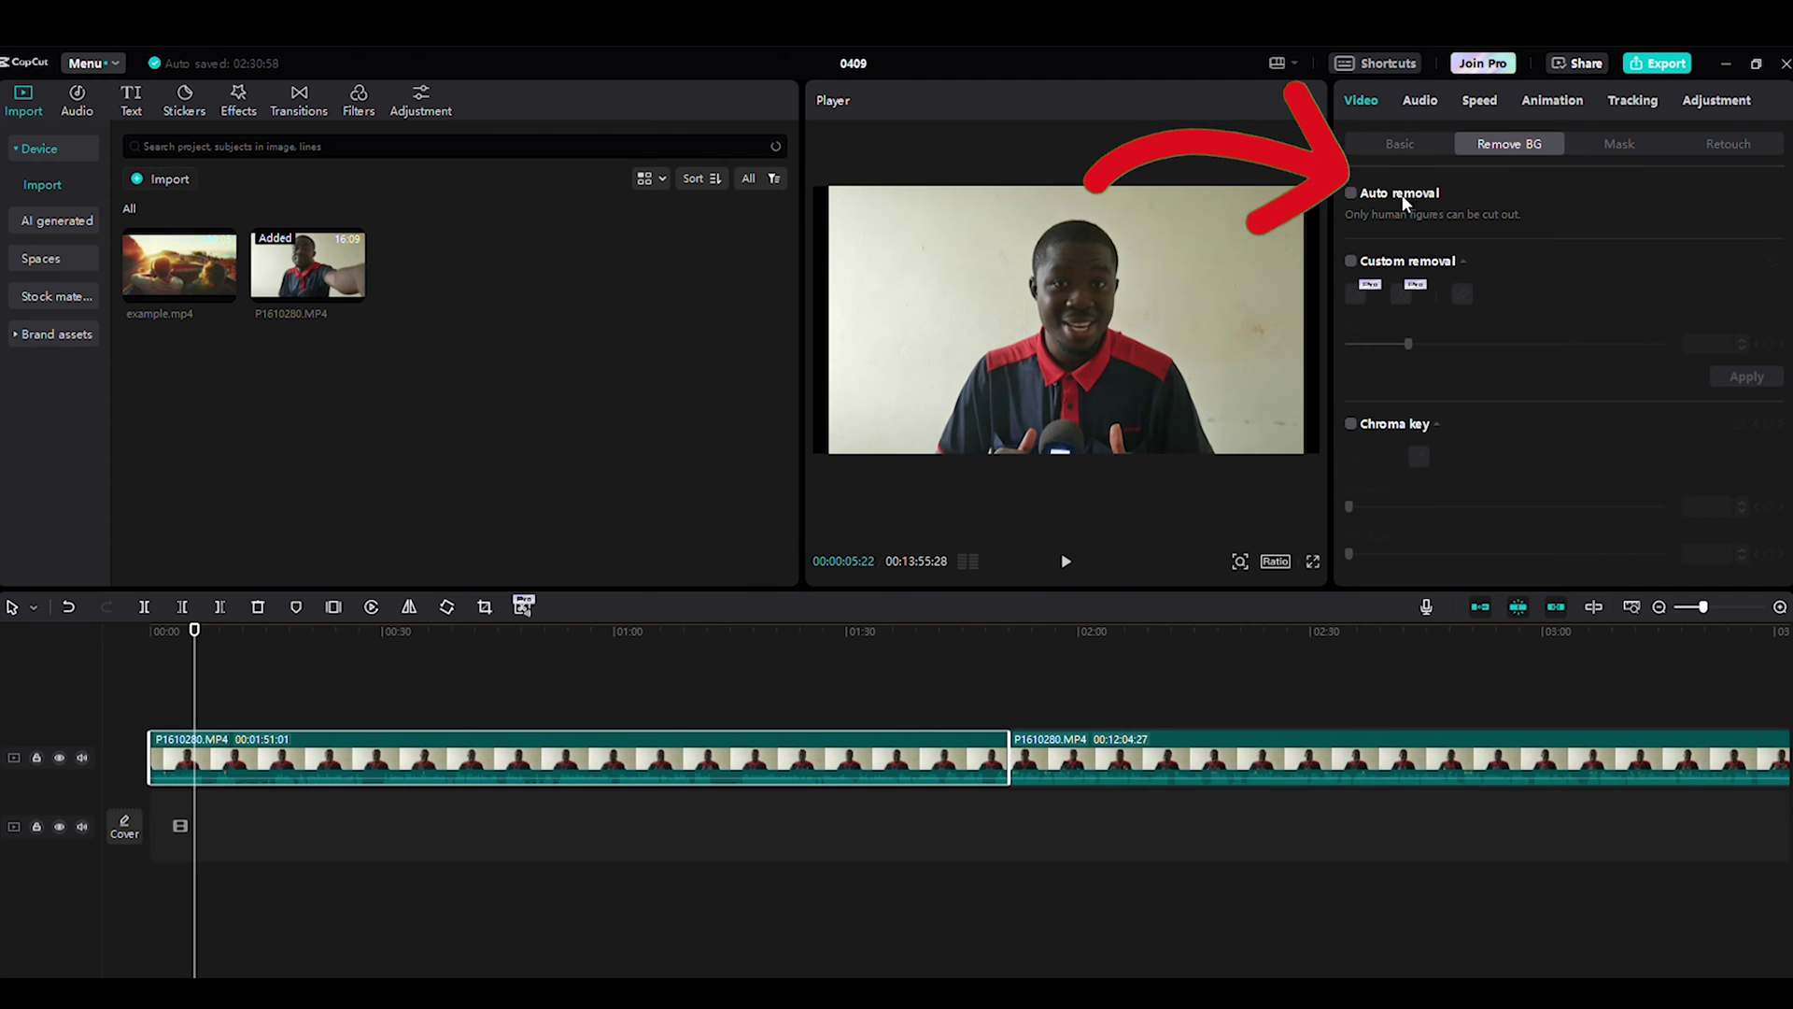
click(1351, 193)
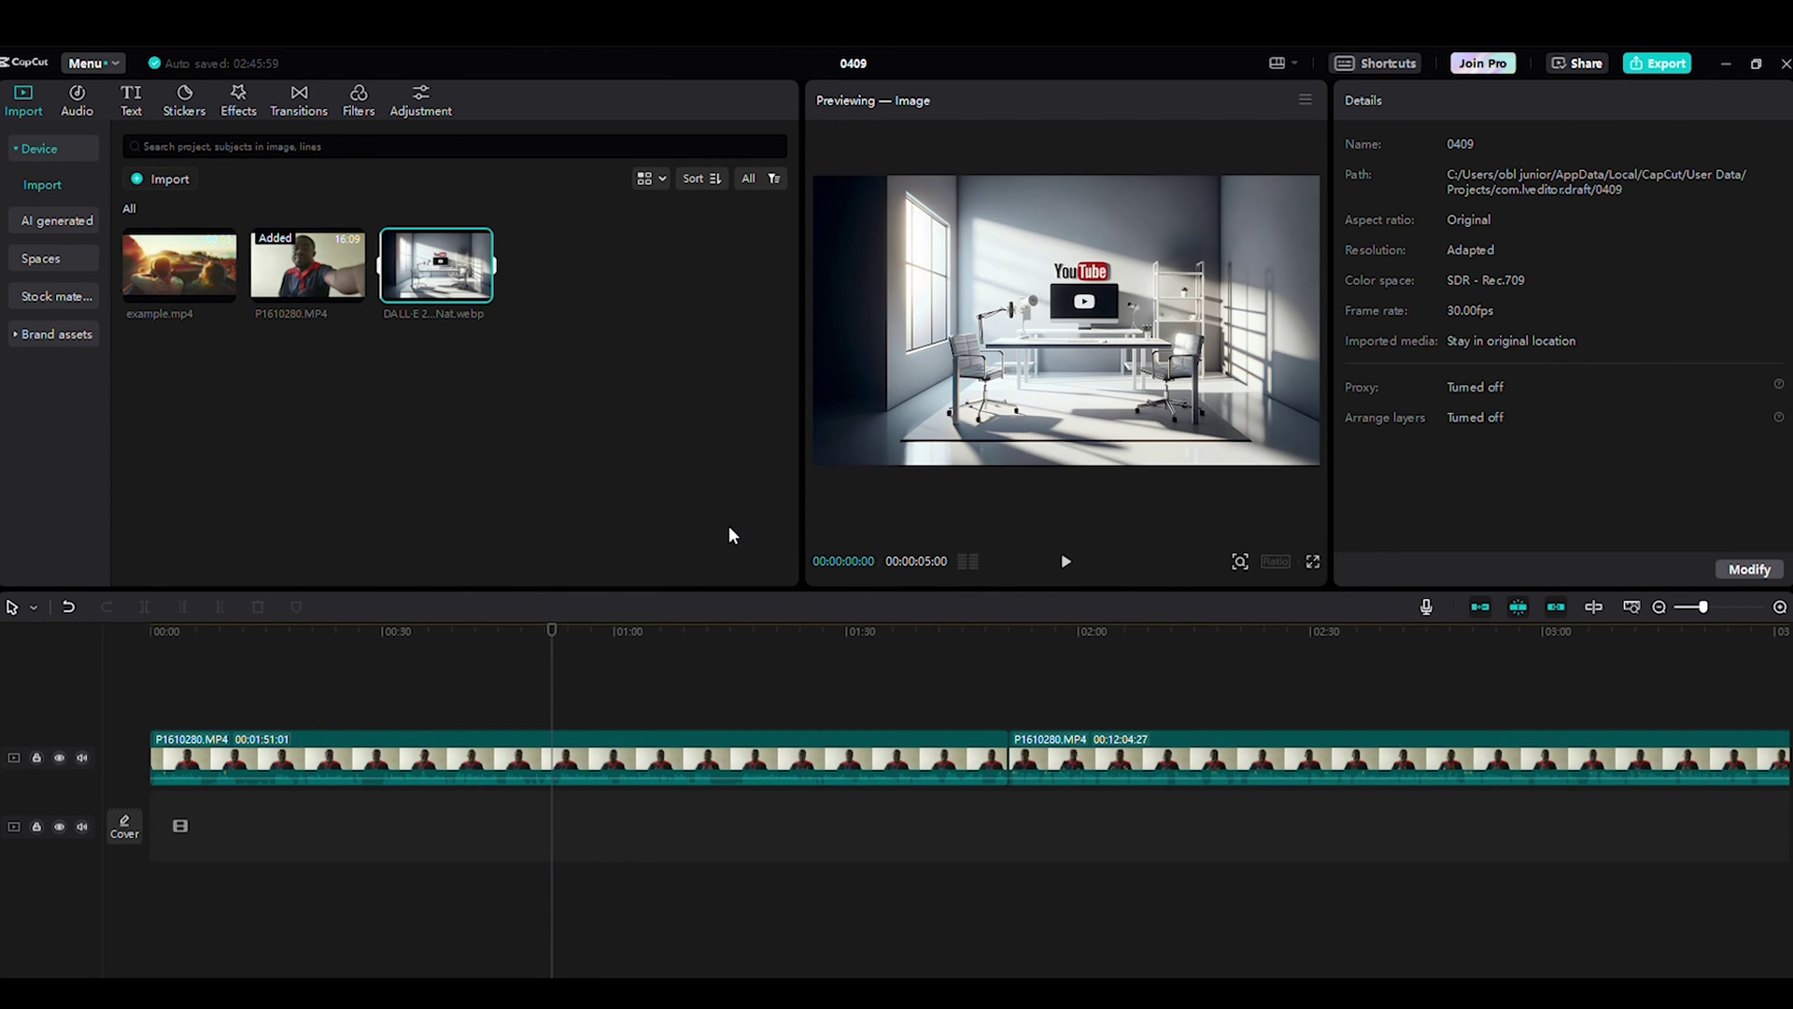
- Place the DALL-E studio image on the track below the speaker clip and extend it to the end of the first clip
click(731, 534)
drag(436, 266, 244, 919)
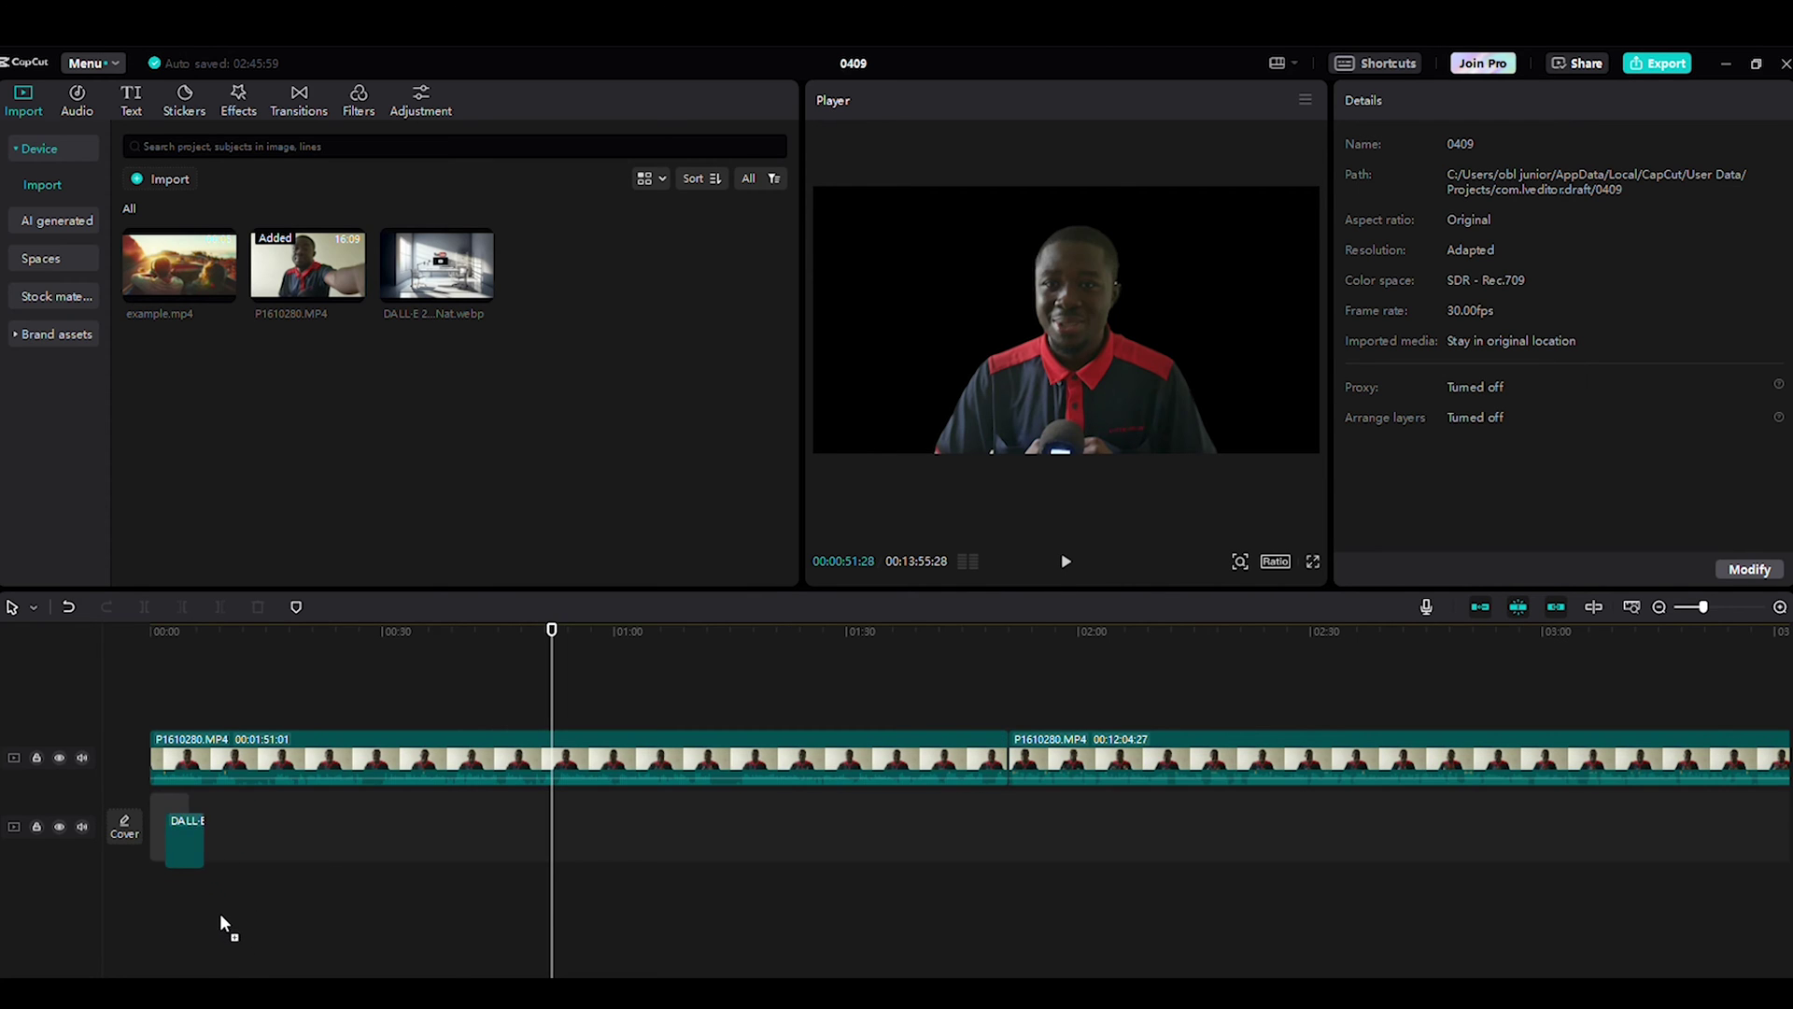
click(161, 840)
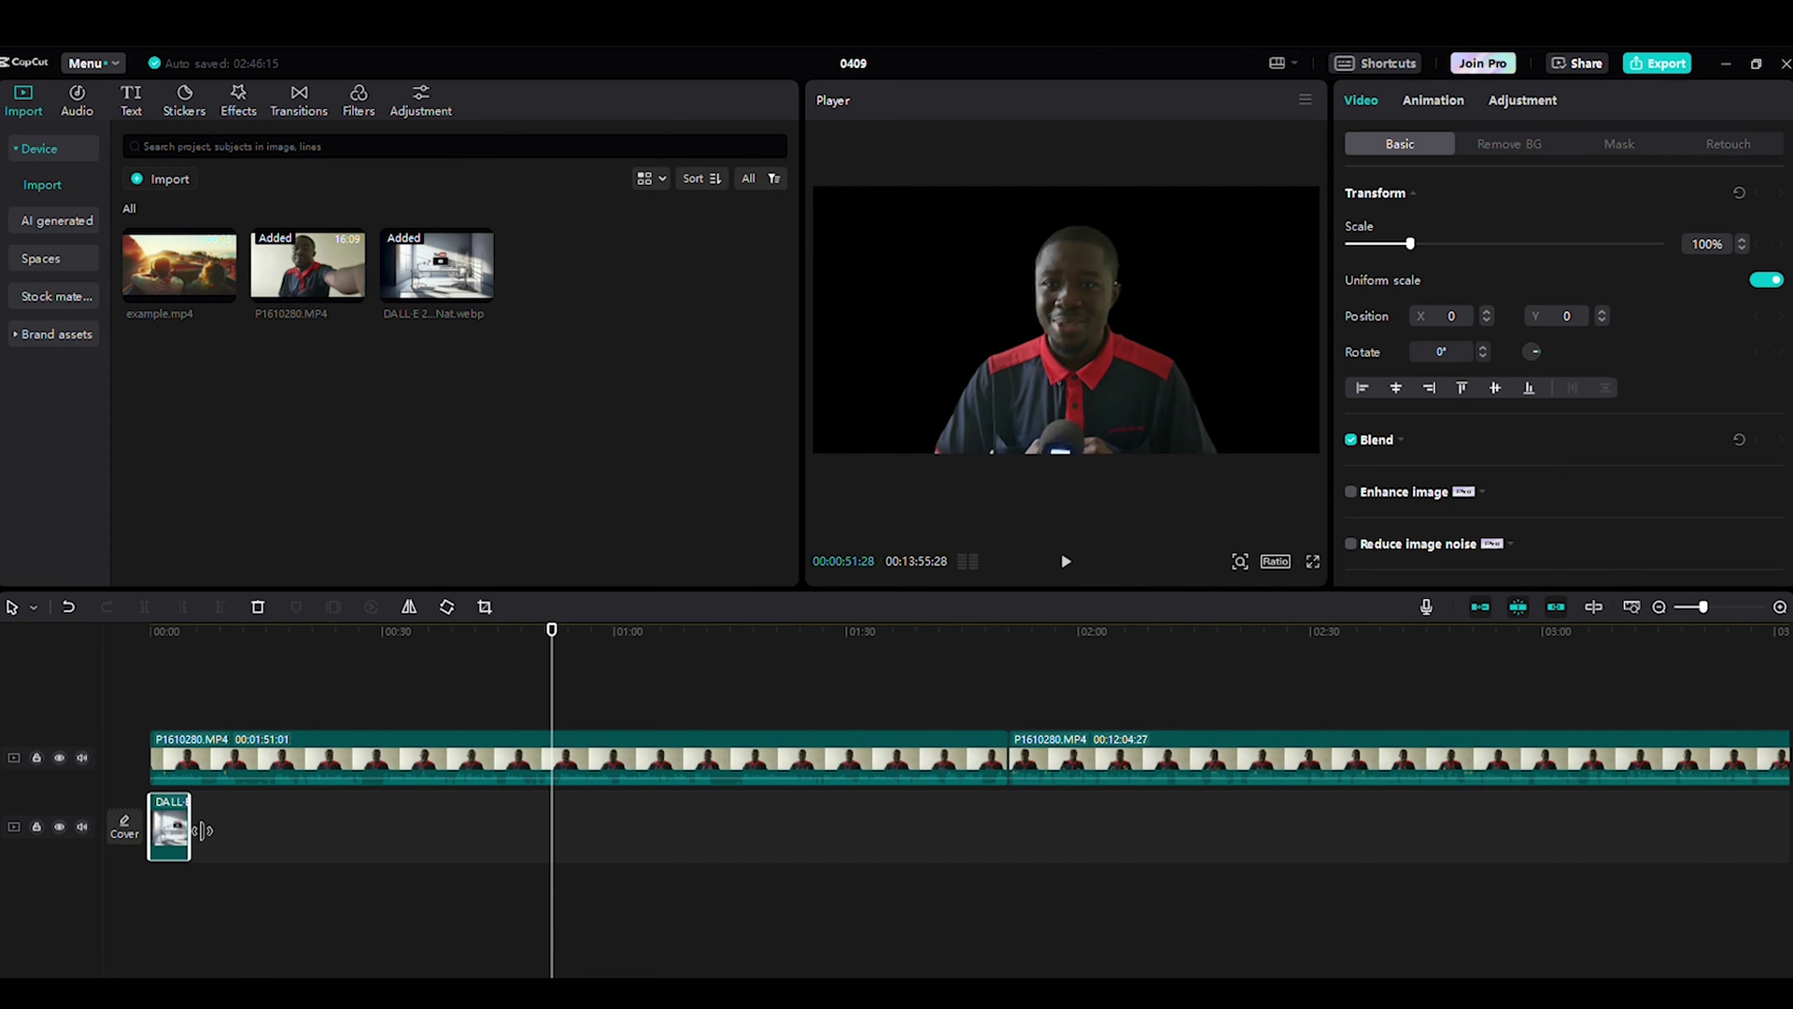
drag(201, 830, 1018, 711)
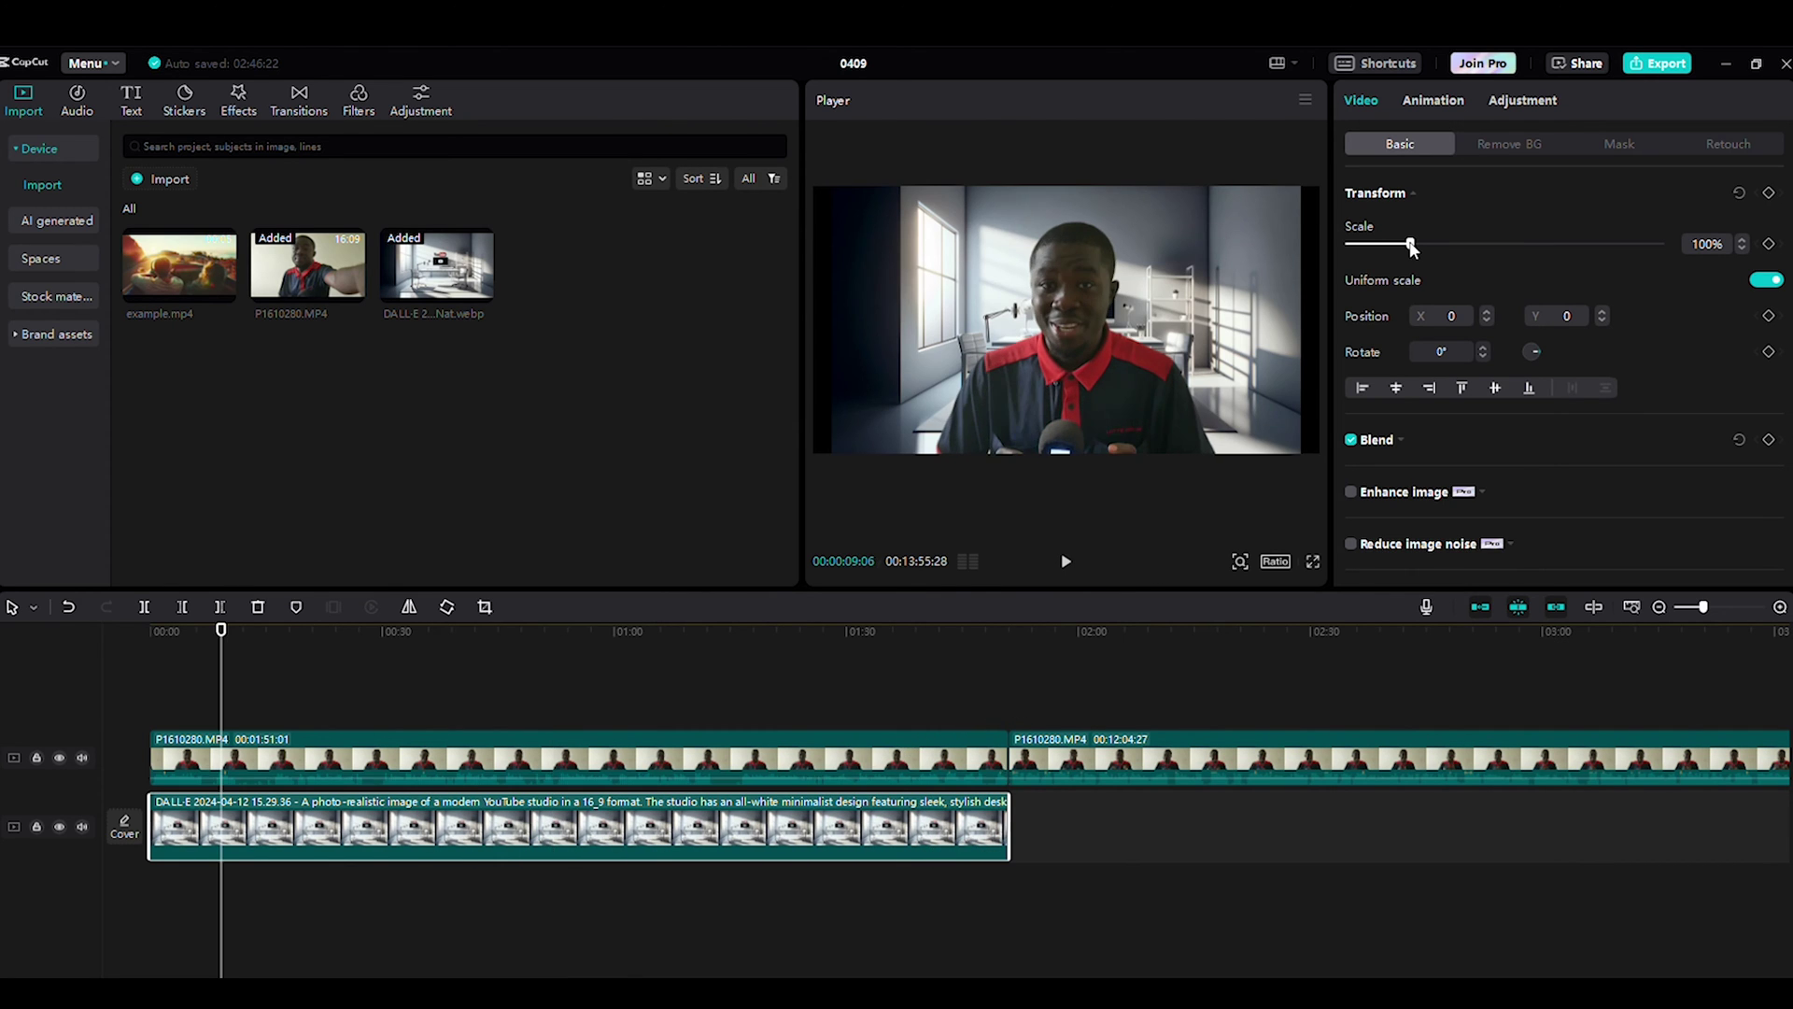
- Scale the studio background image to 160% and reposition it to X 756, Y -244
drag(1410, 244, 1448, 245)
drag(839, 282, 915, 334)
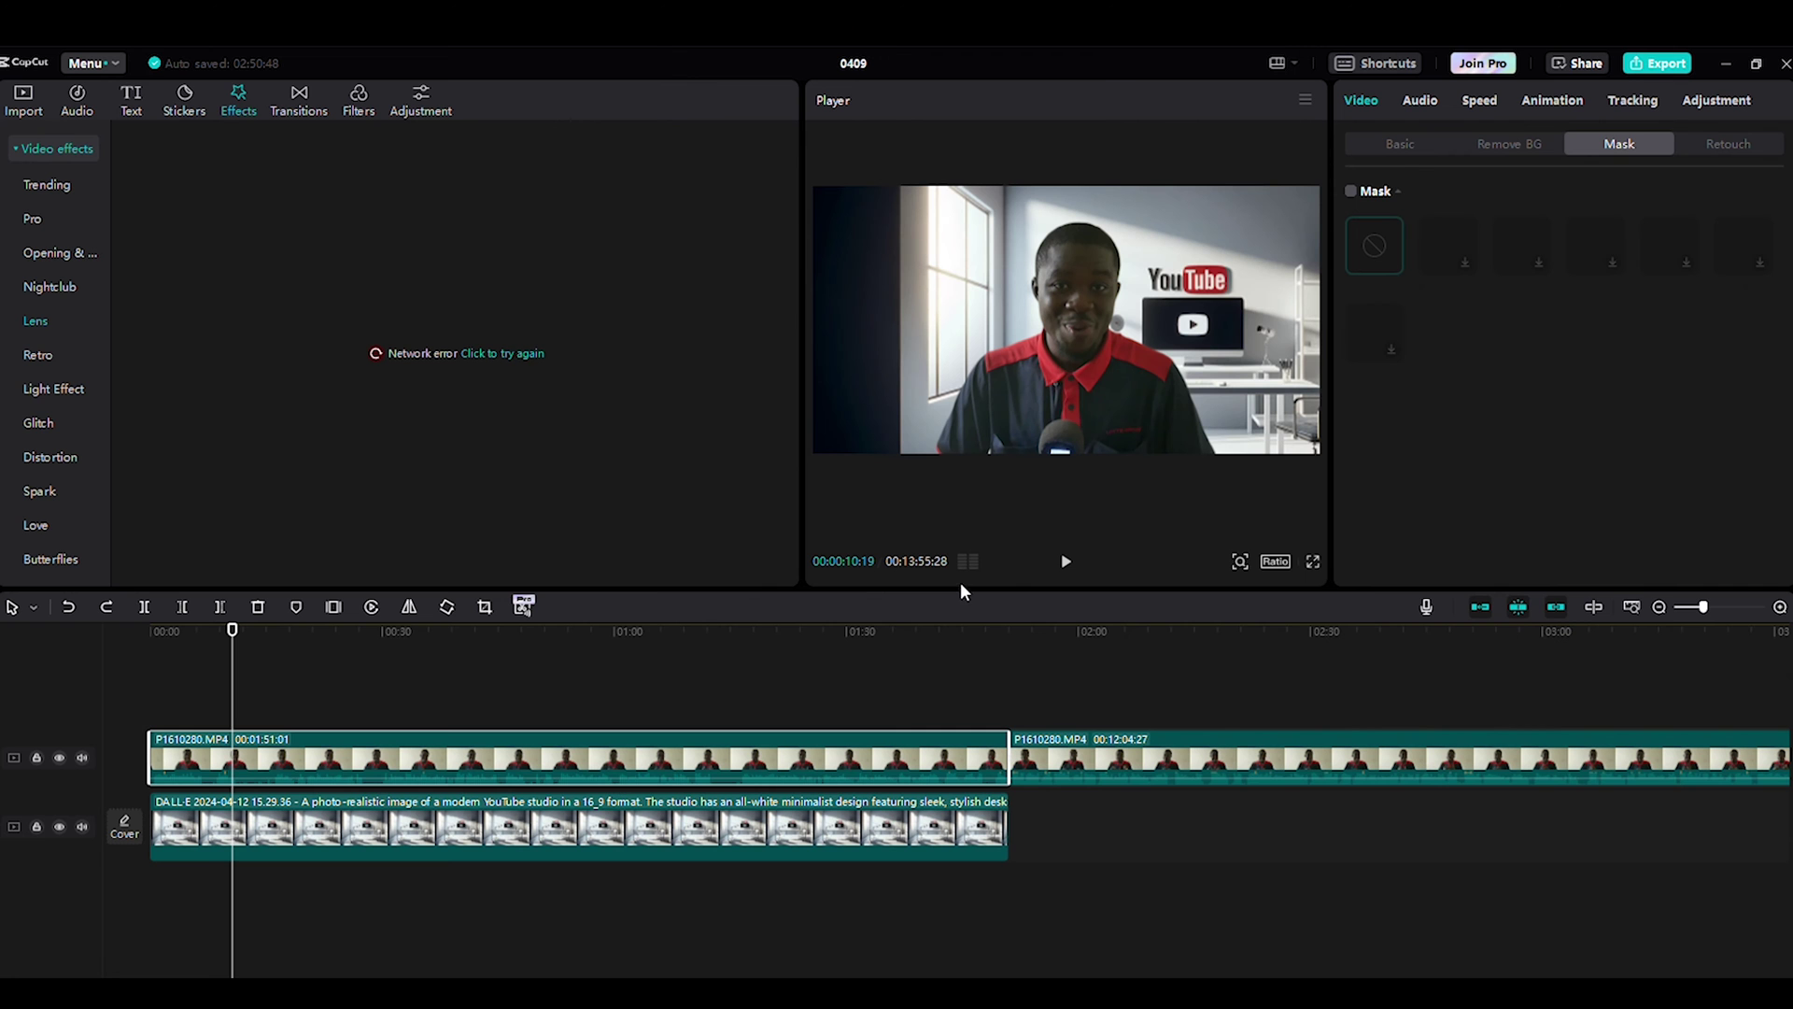
- Adjust the first speaker clip to temperature -18, saturation 20, exposure 7 and contrast 5
click(1724, 103)
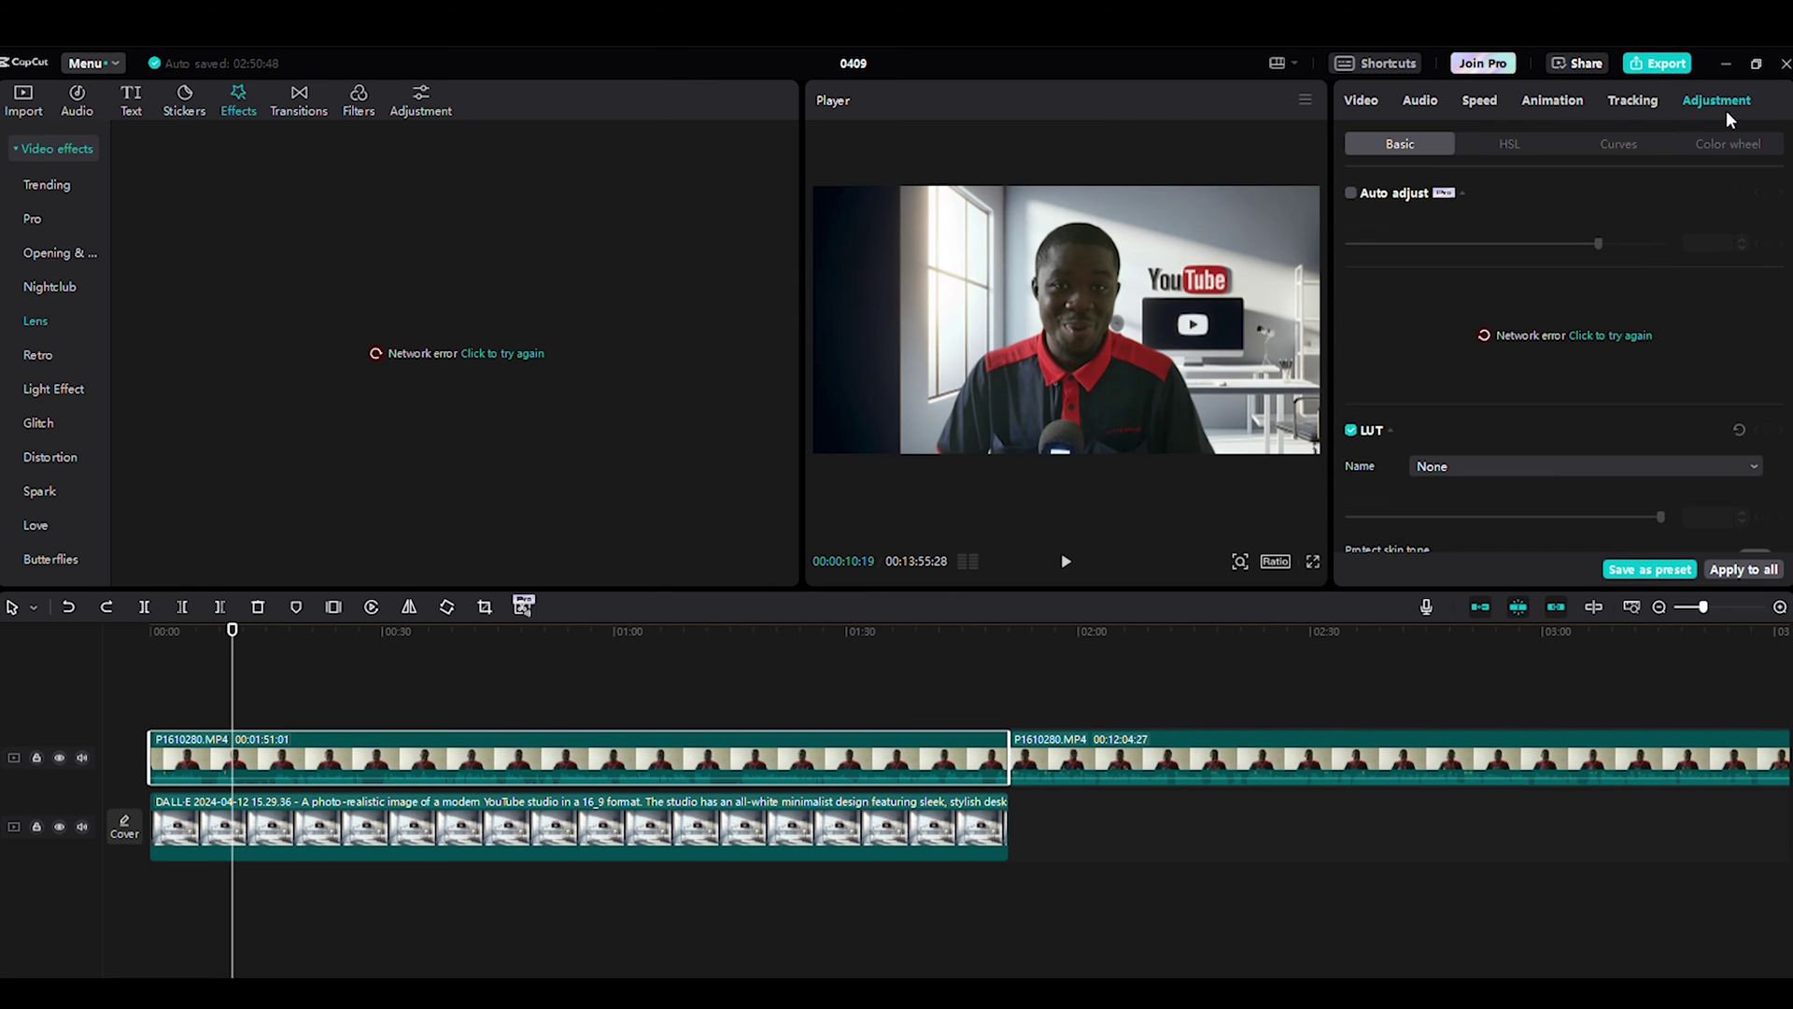
scroll(1425, 404, down, 5)
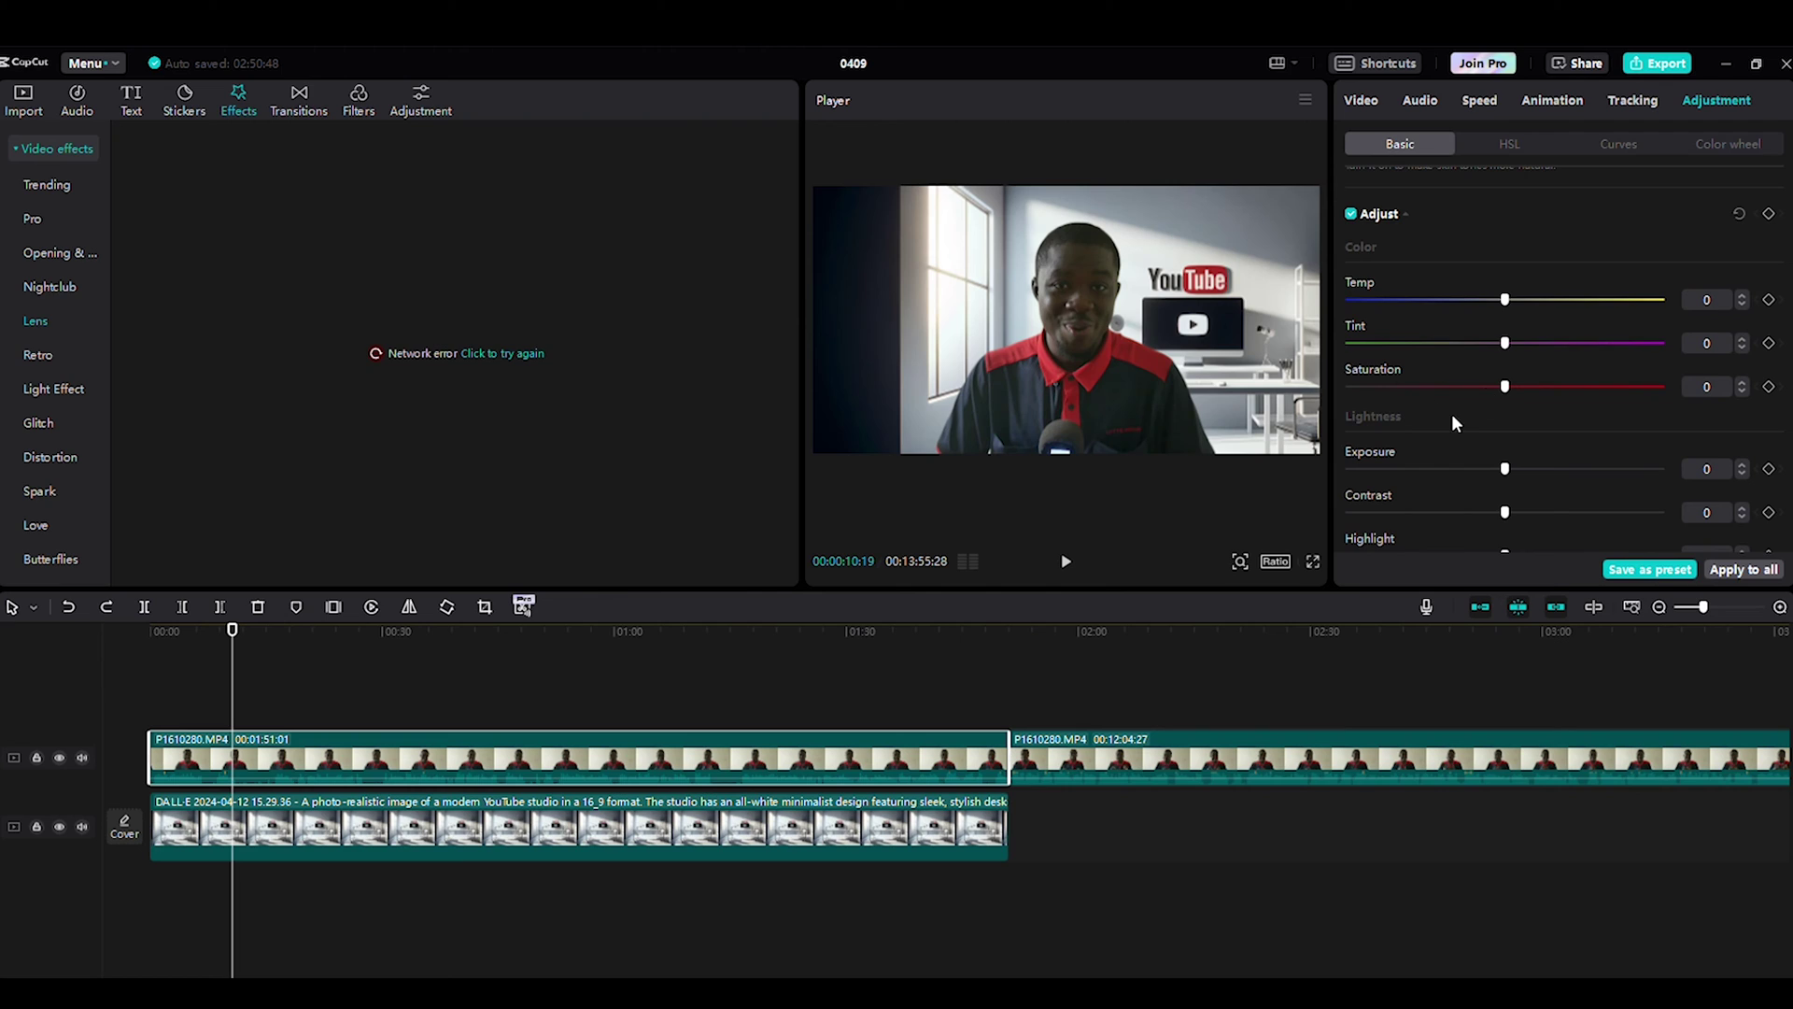
drag(1512, 299, 1443, 319)
drag(1505, 388, 1567, 383)
drag(1505, 471, 1517, 519)
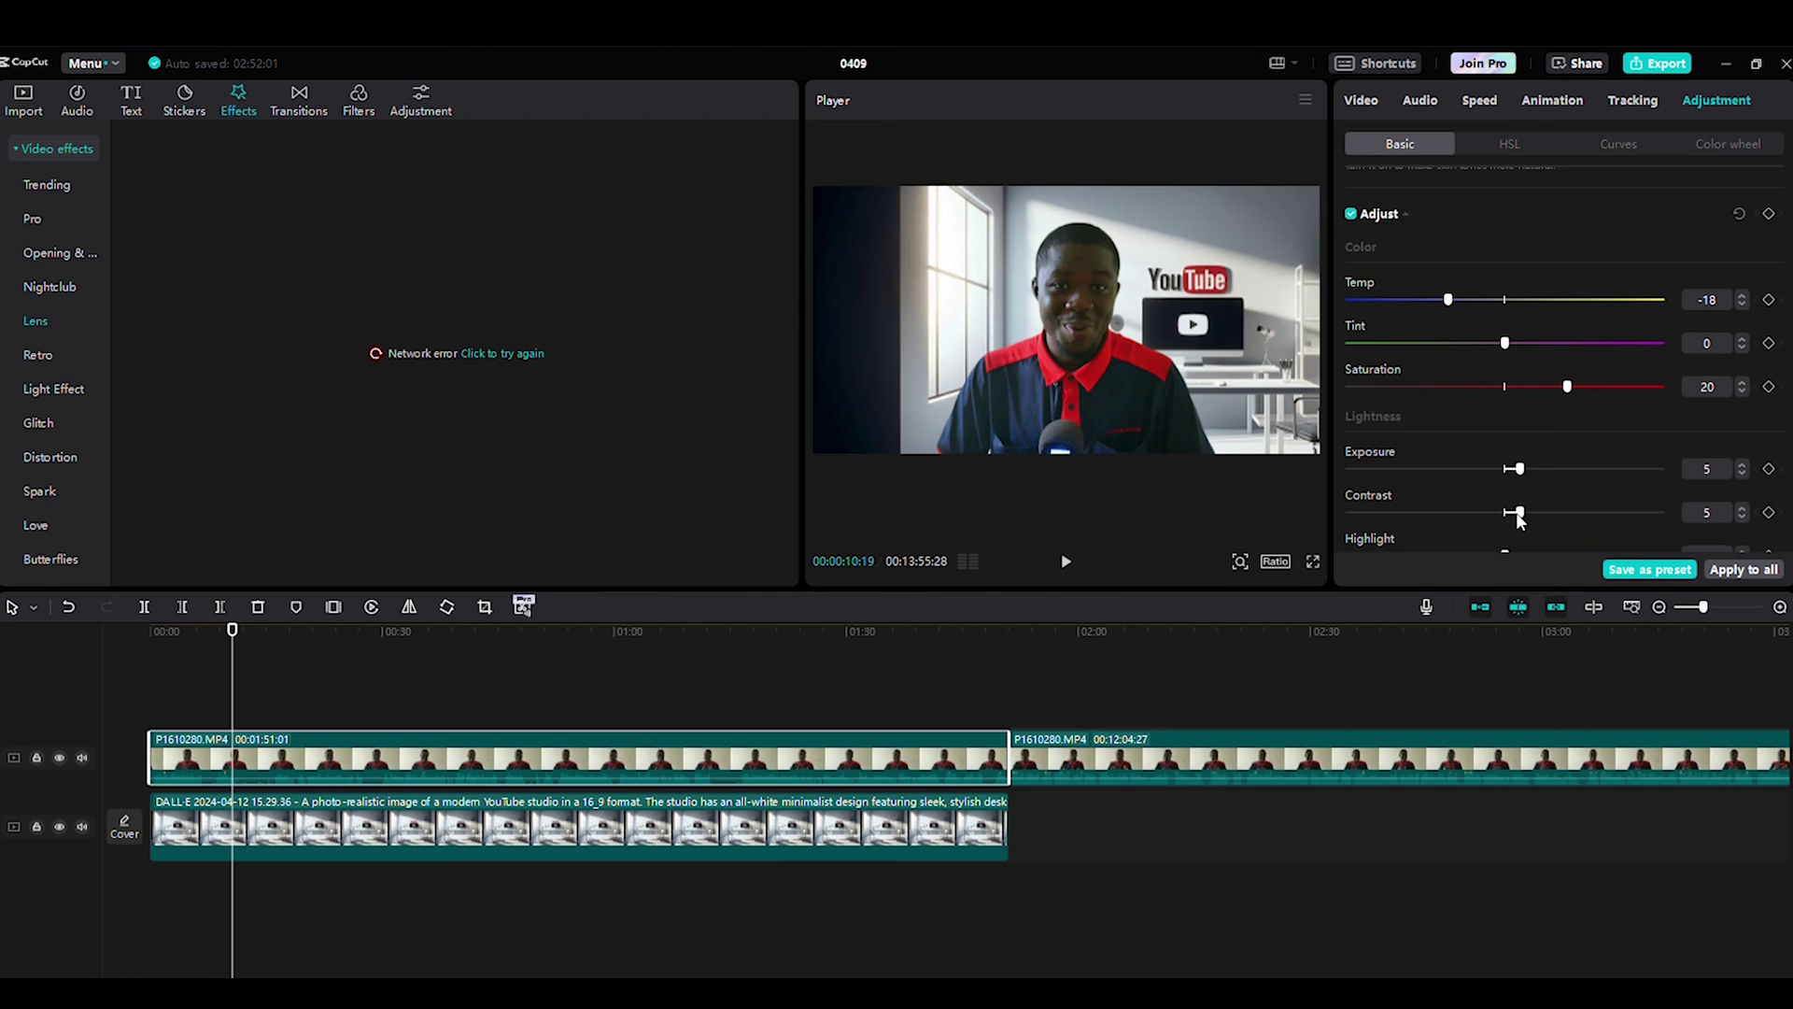
click(1528, 465)
- Set the speaker clip's highlight to 12 and whites to 8
scroll(1644, 448, down, 3)
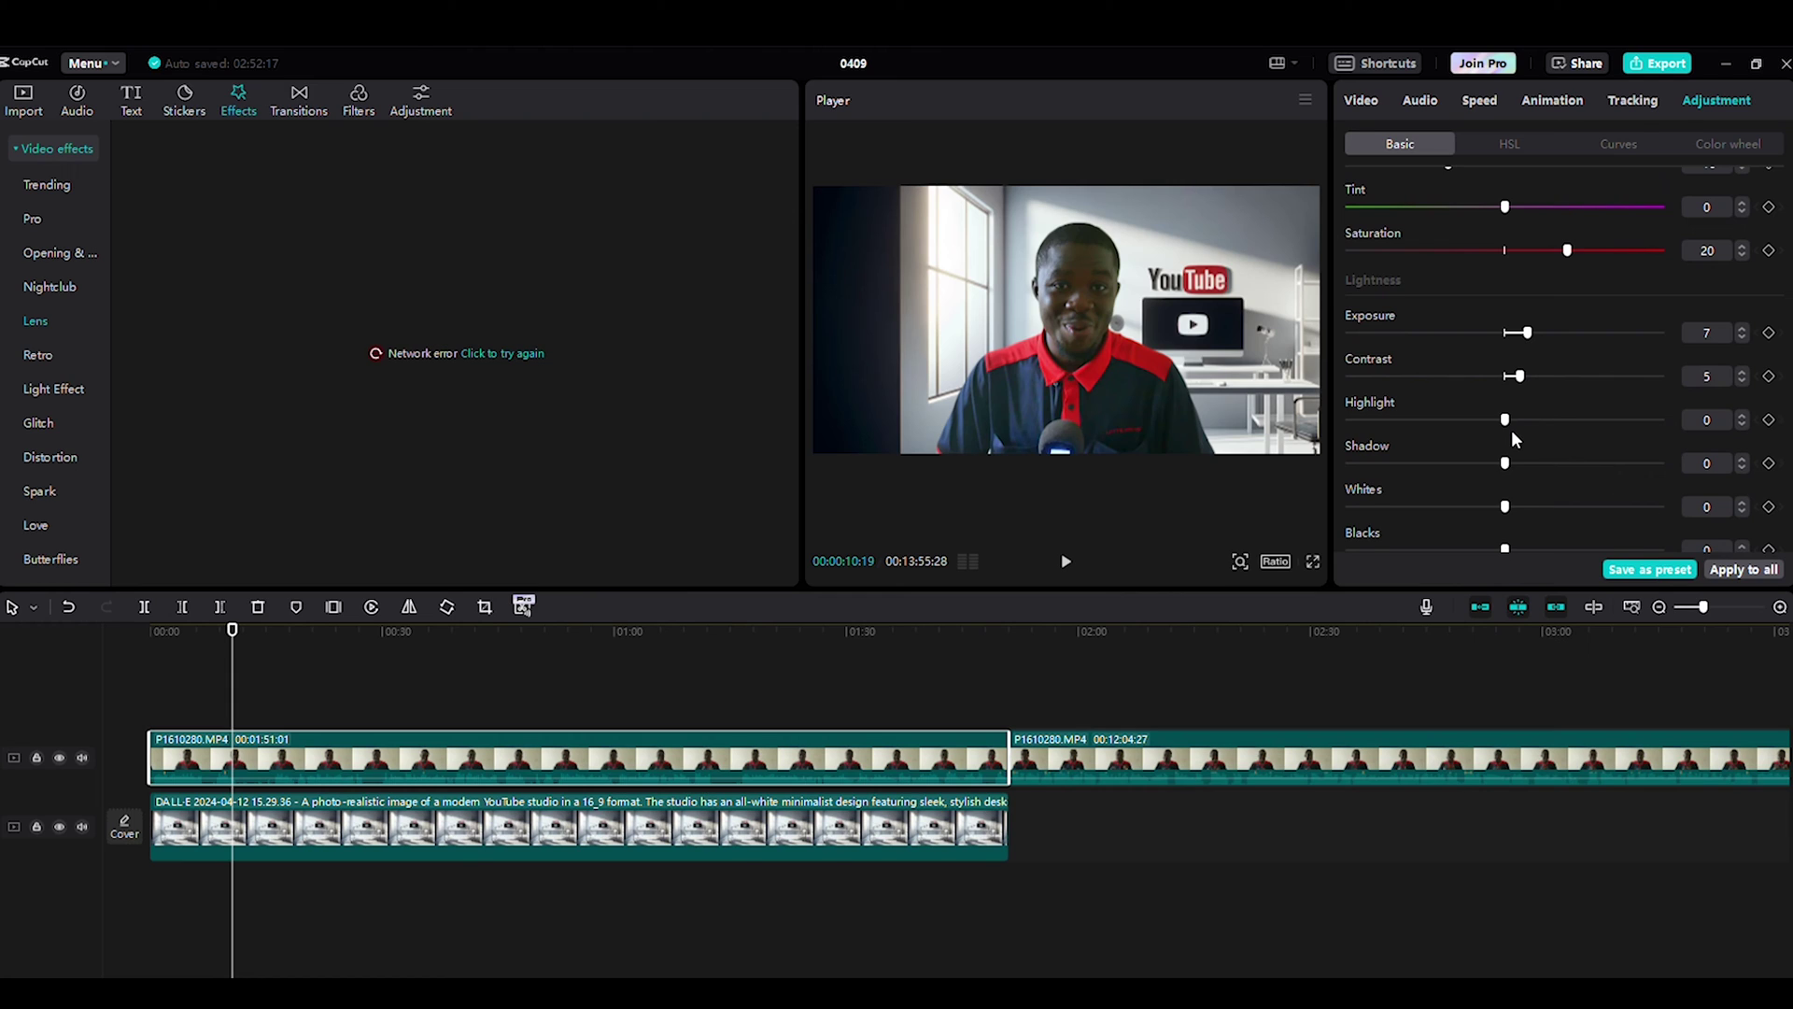
drag(1506, 421, 1539, 436)
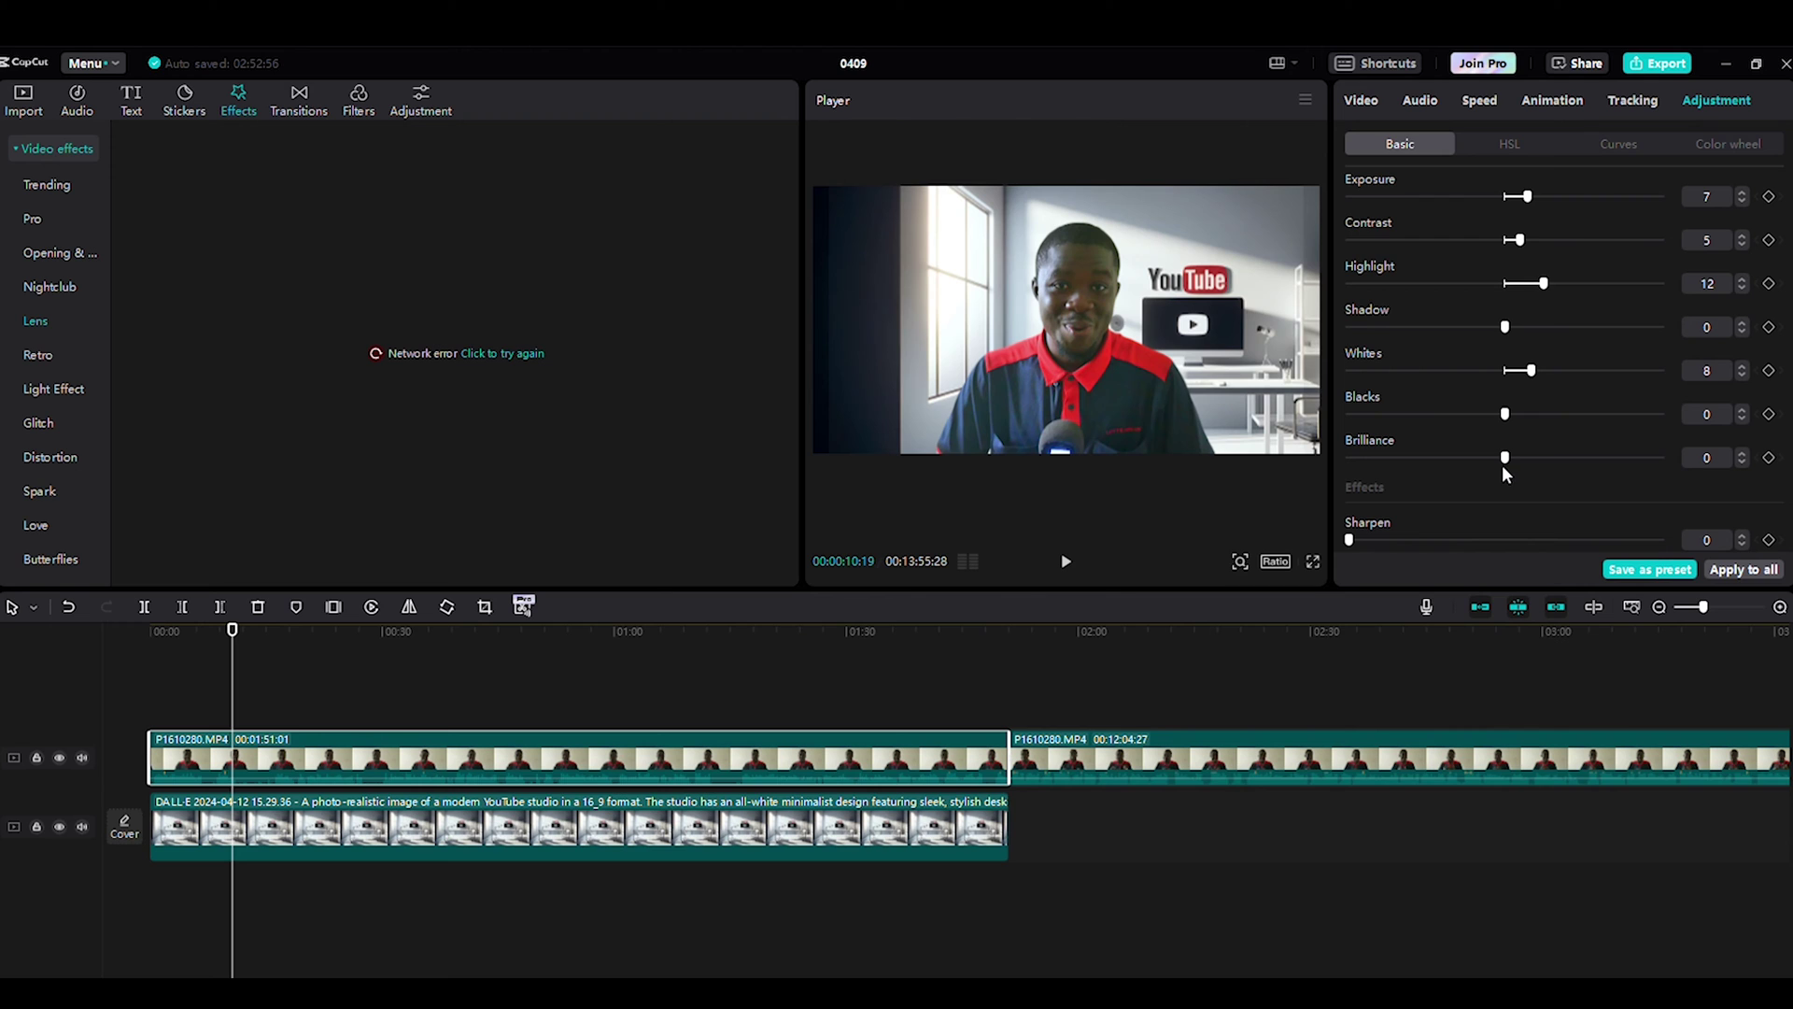
scroll(1545, 473, up, 3)
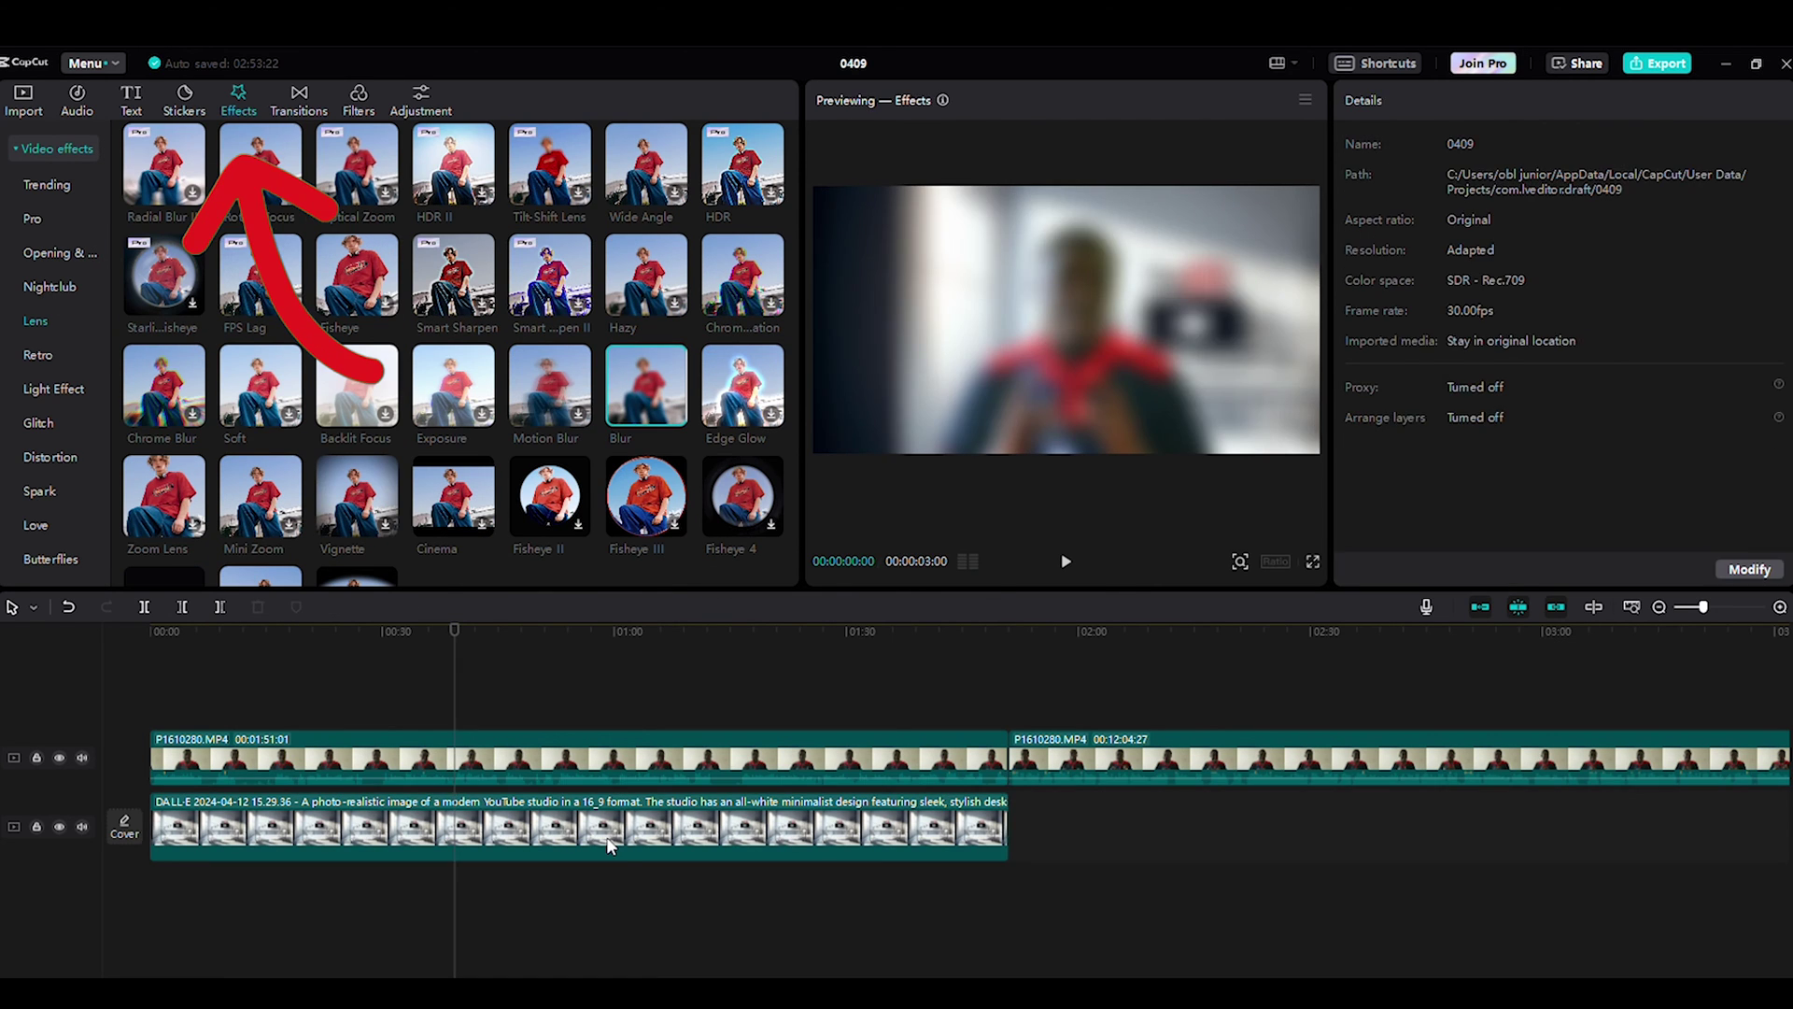
- Apply the Blur lens effect to the studio background image and set its strength to 3
click(607, 845)
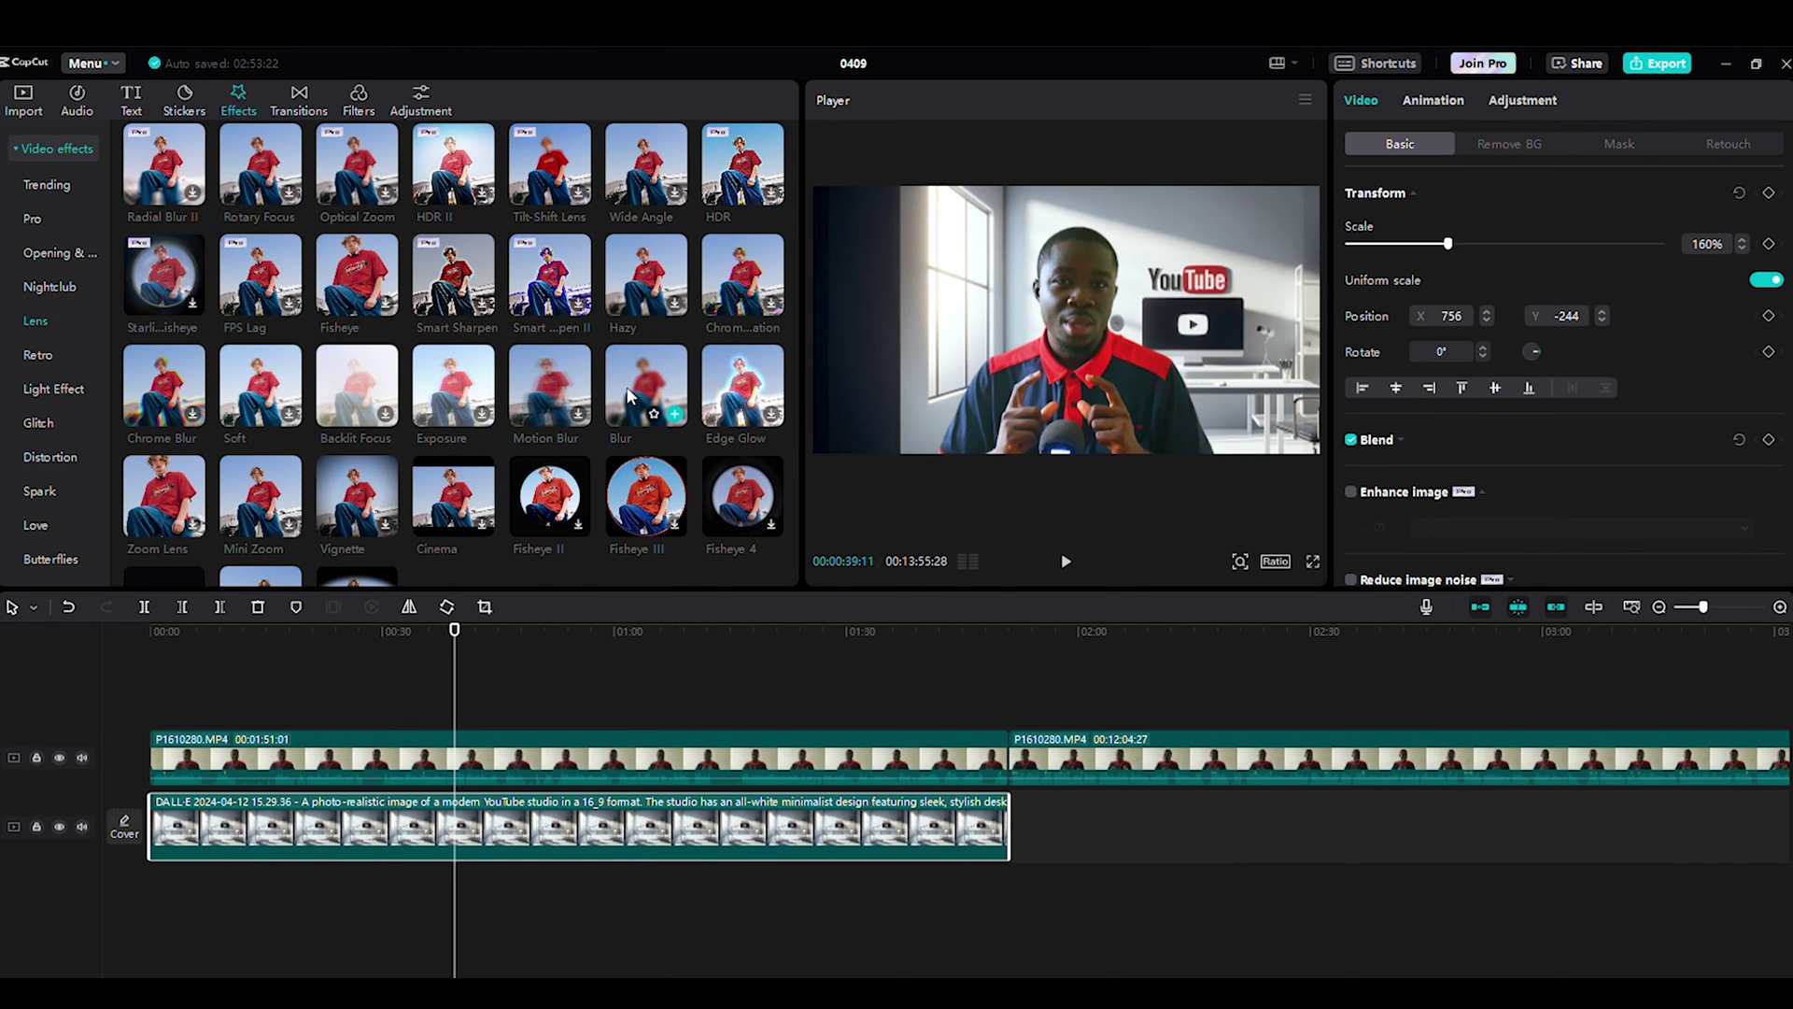
drag(630, 399, 623, 812)
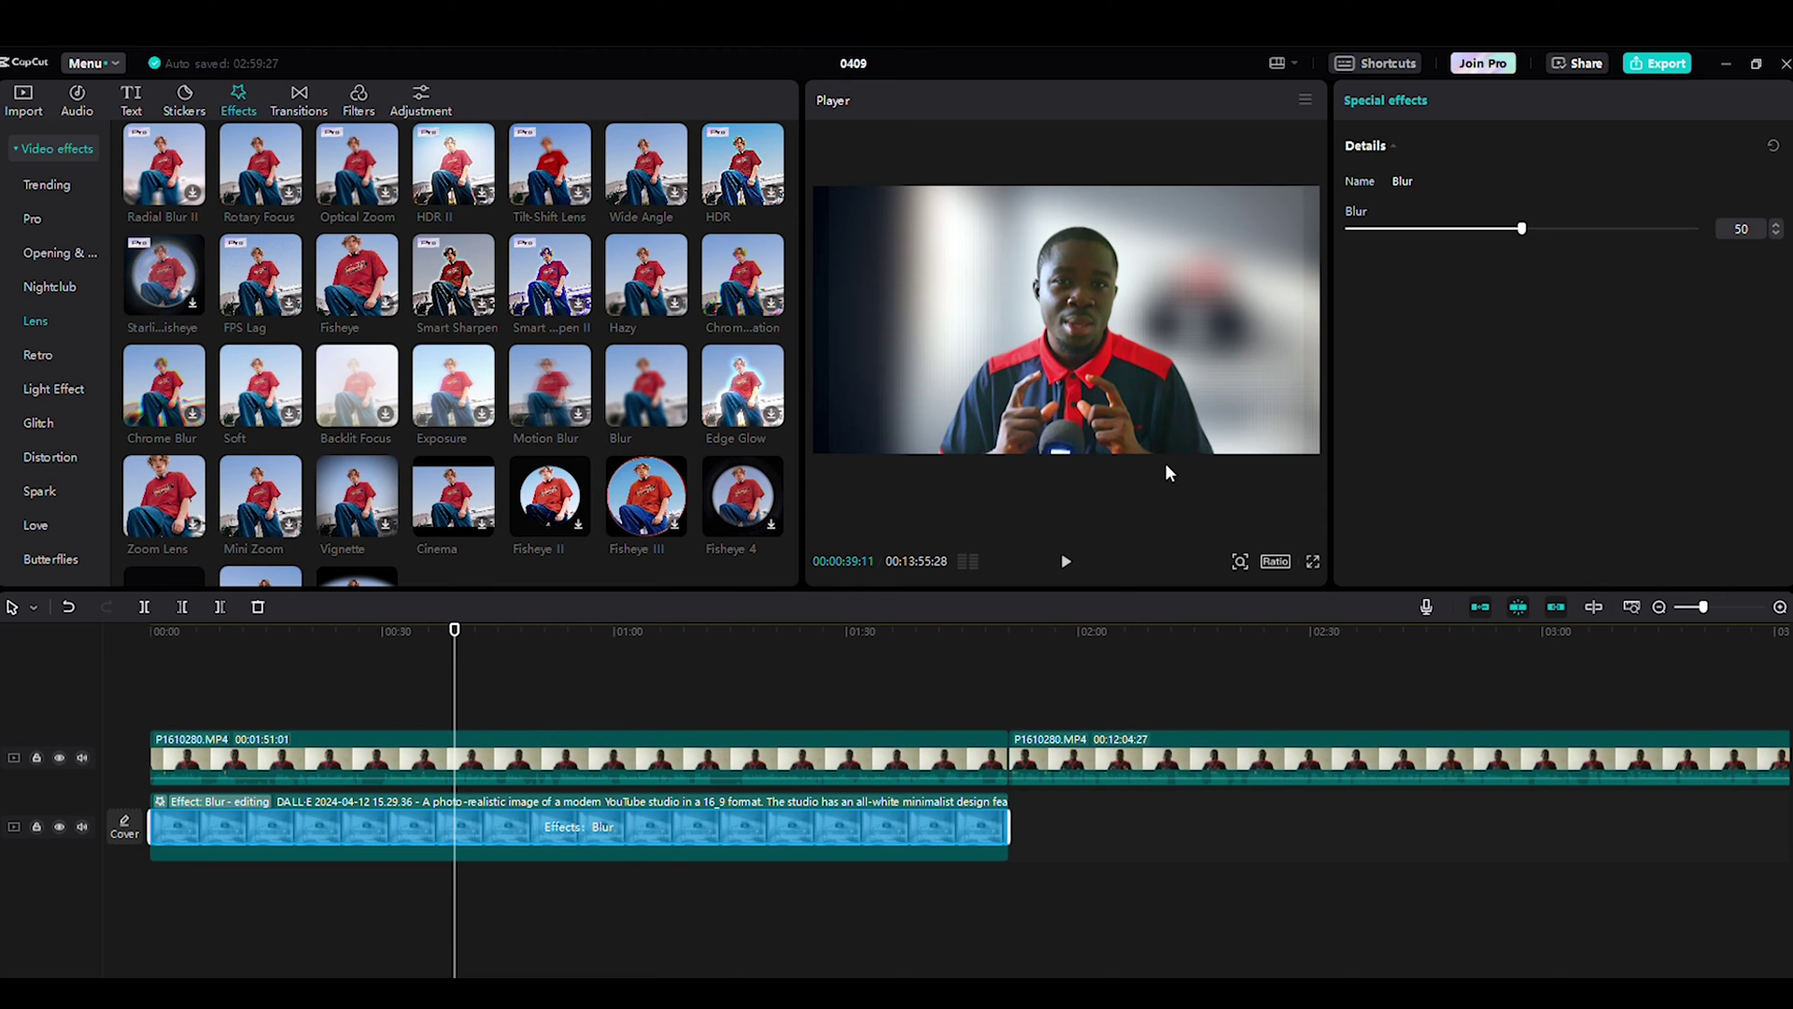
drag(1465, 228, 1356, 264)
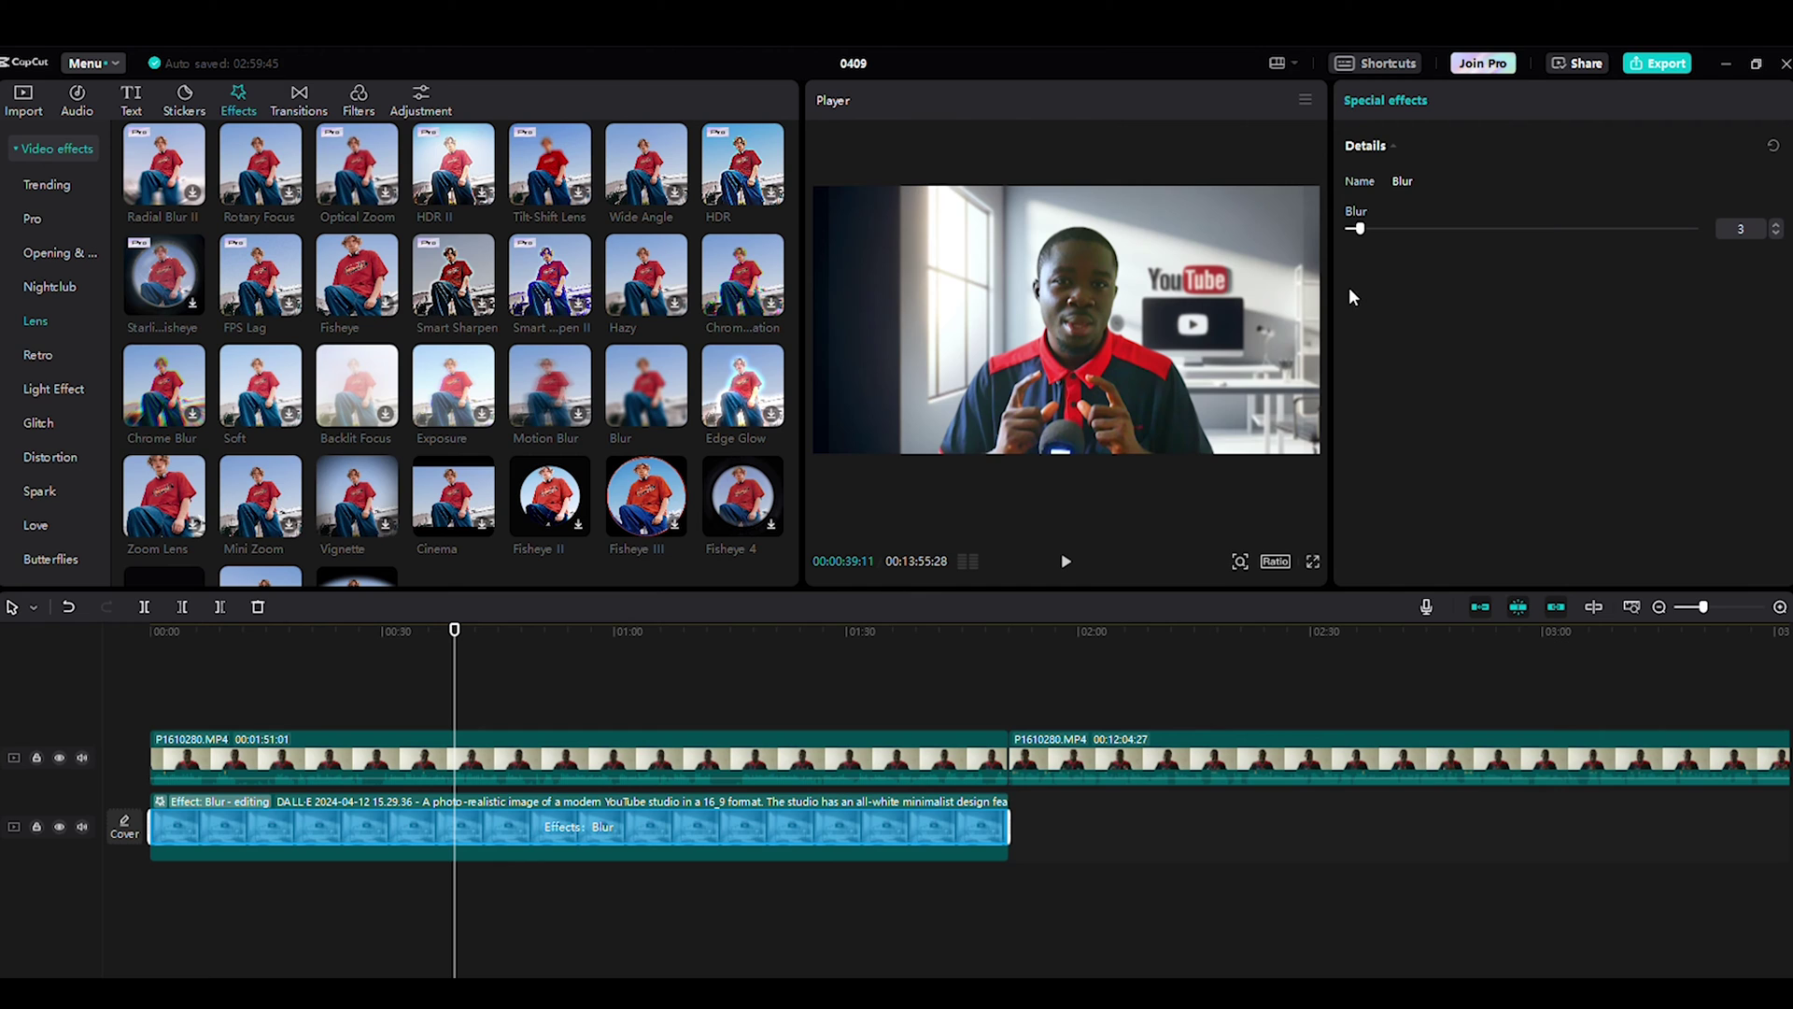
- Enlarge the first speaker clip to 106% and shift it horizontally to X -165, then preview another frame
click(1118, 390)
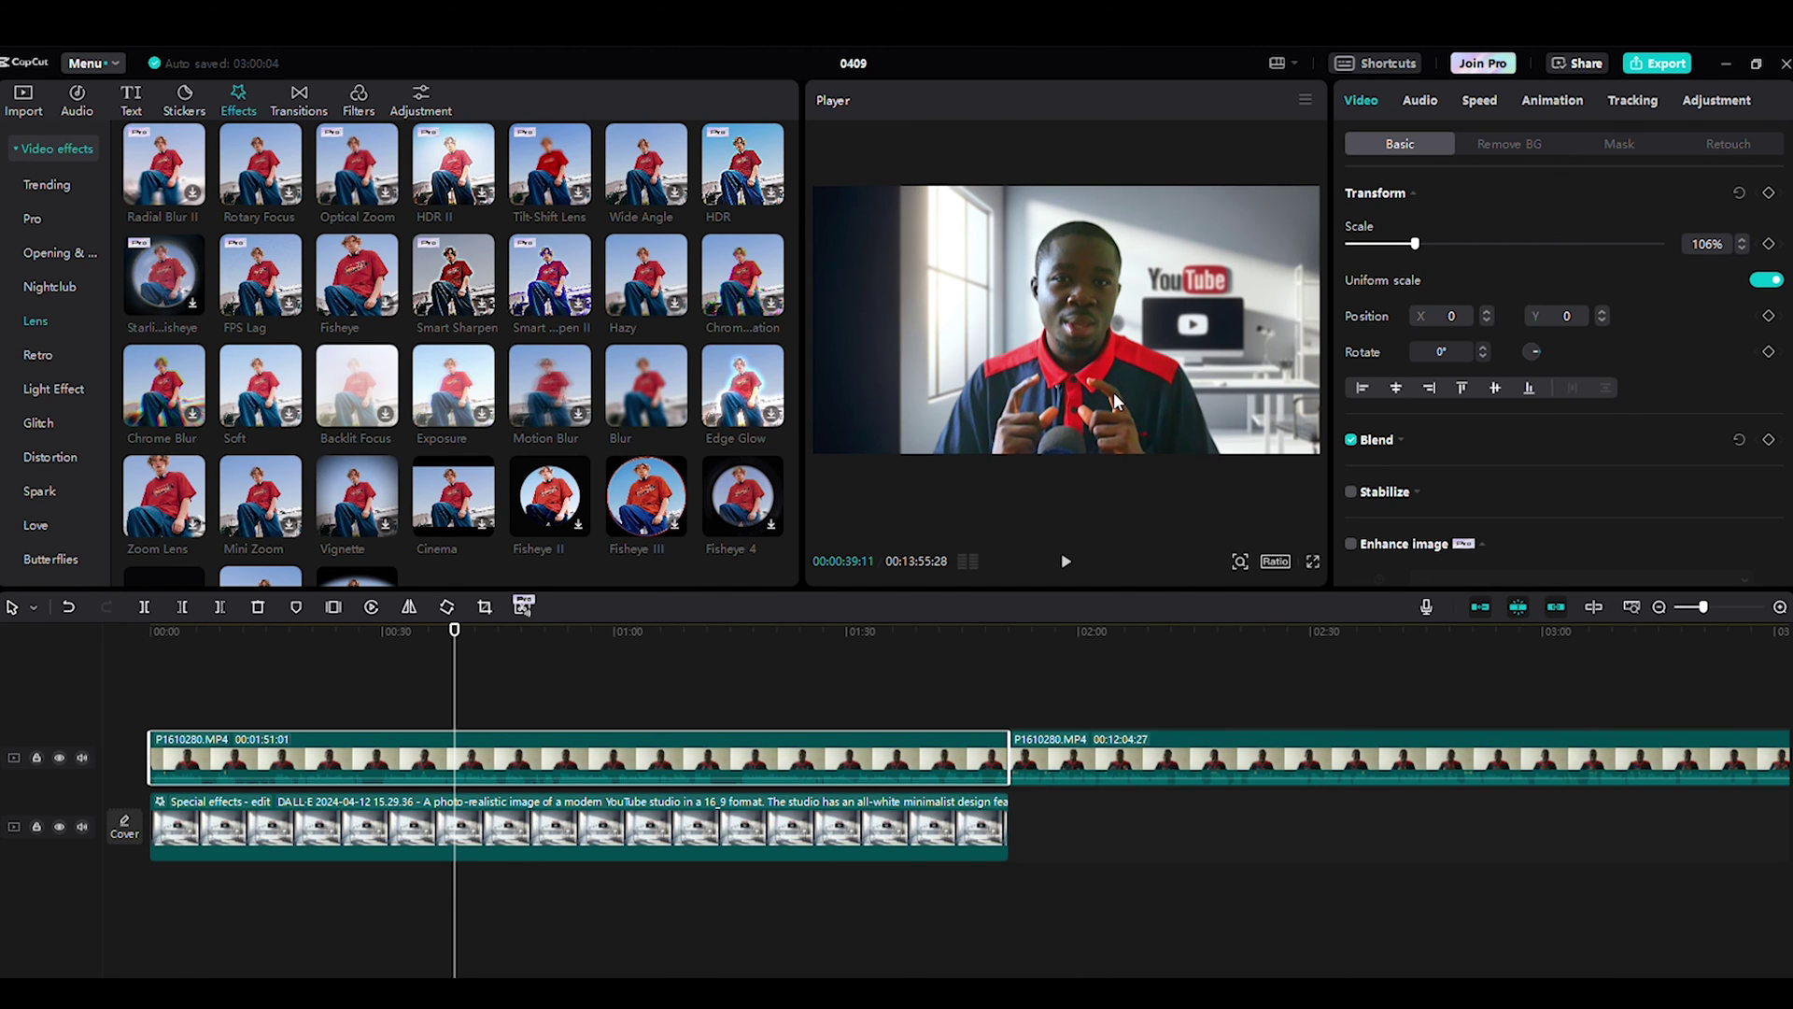
drag(1111, 402, 1100, 401)
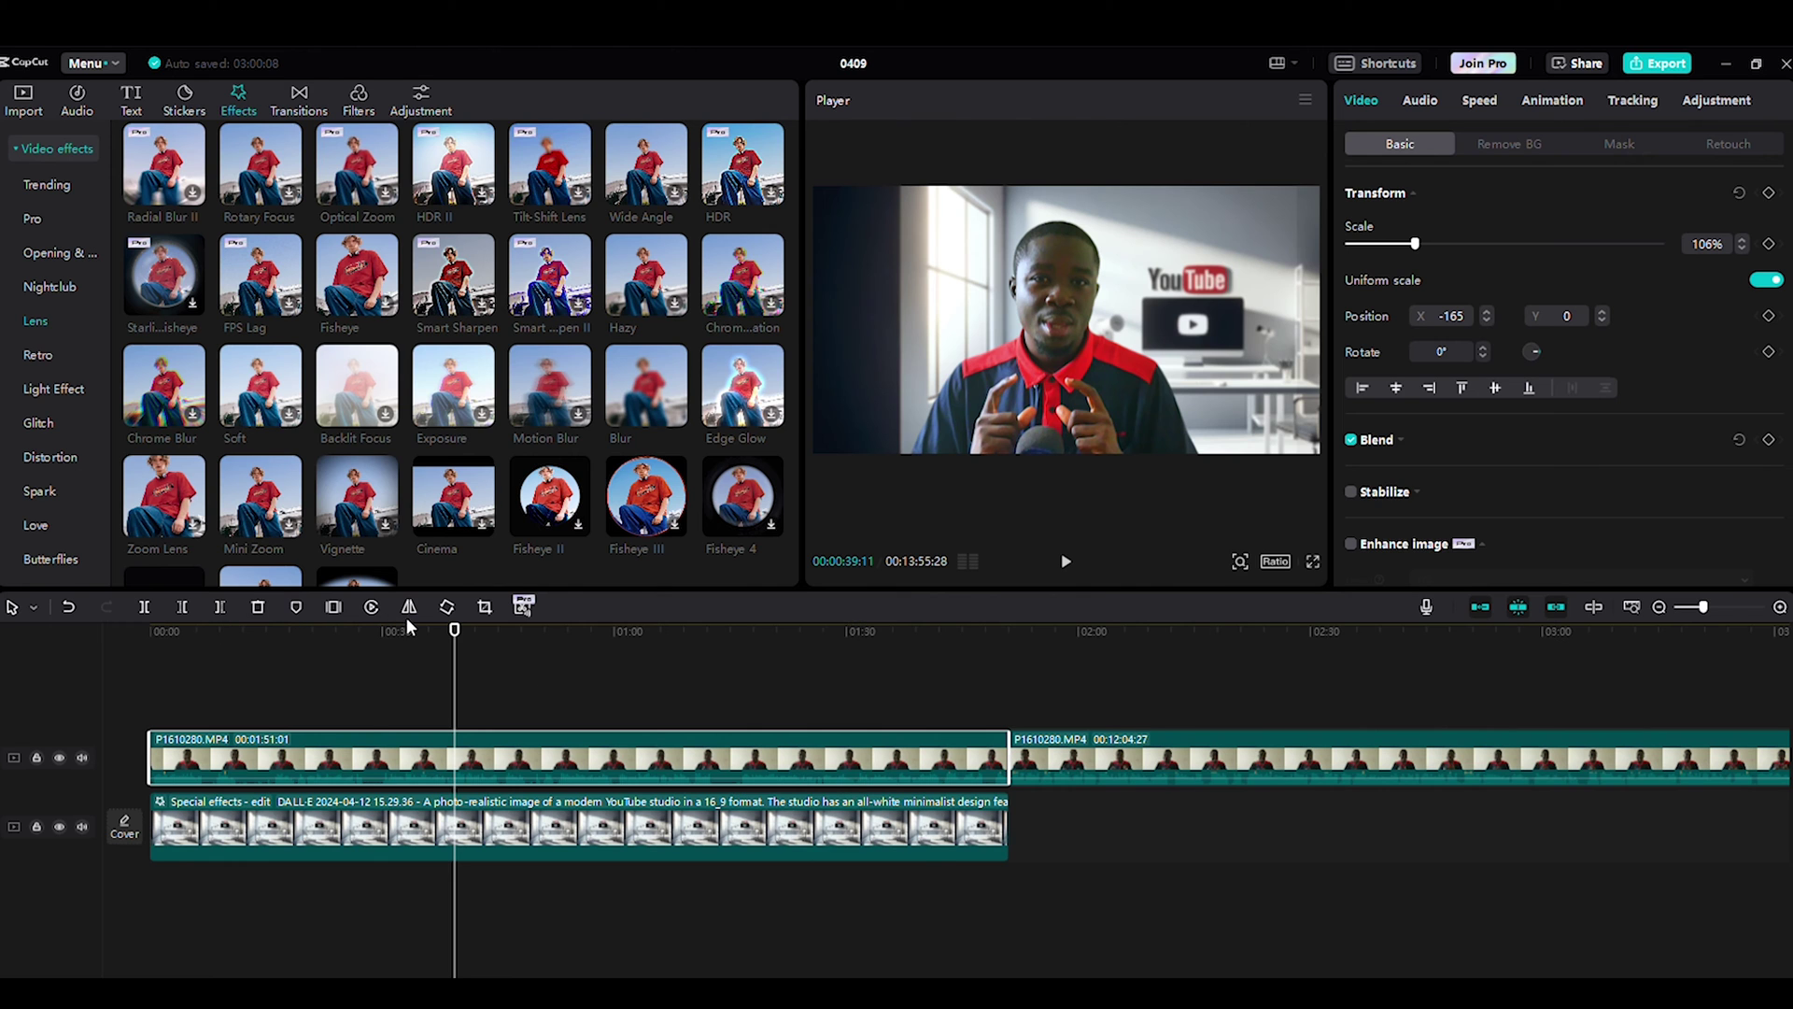
drag(459, 644, 484, 644)
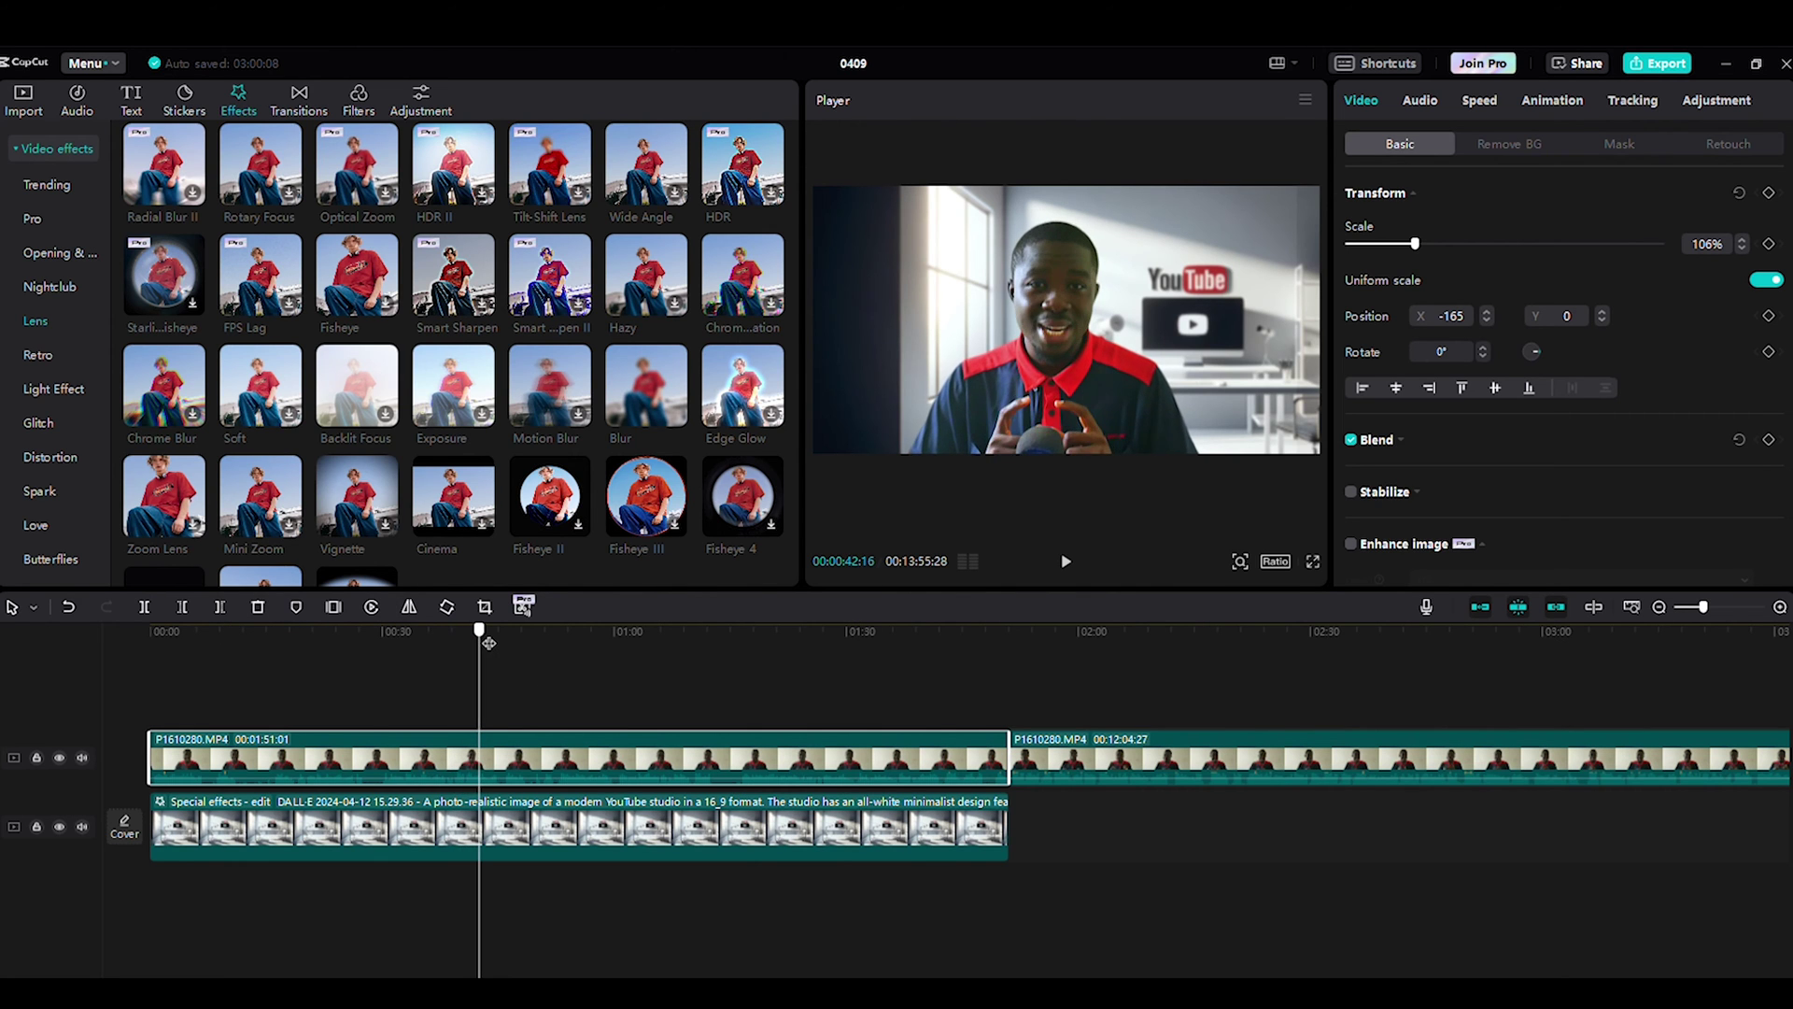
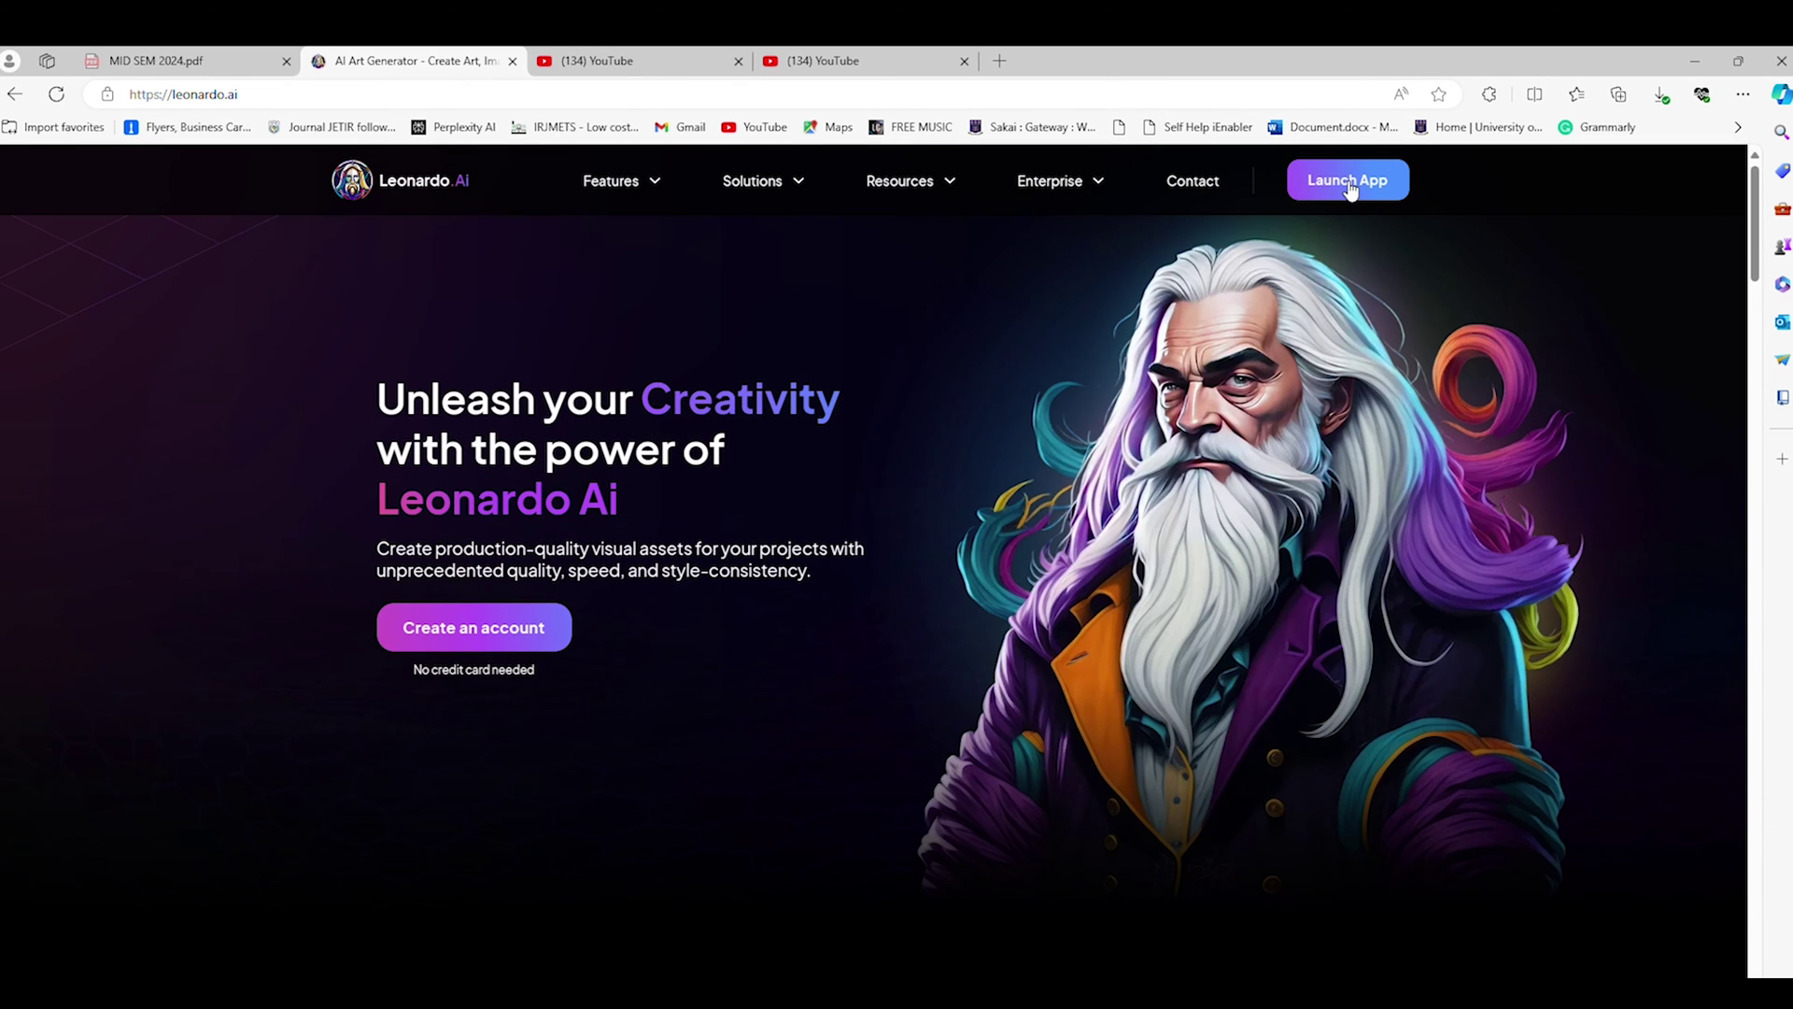
- Switch to Leonardo.Ai in the browser, launch the app, sign in with the Google account and dismiss the What's New notice
click(1347, 181)
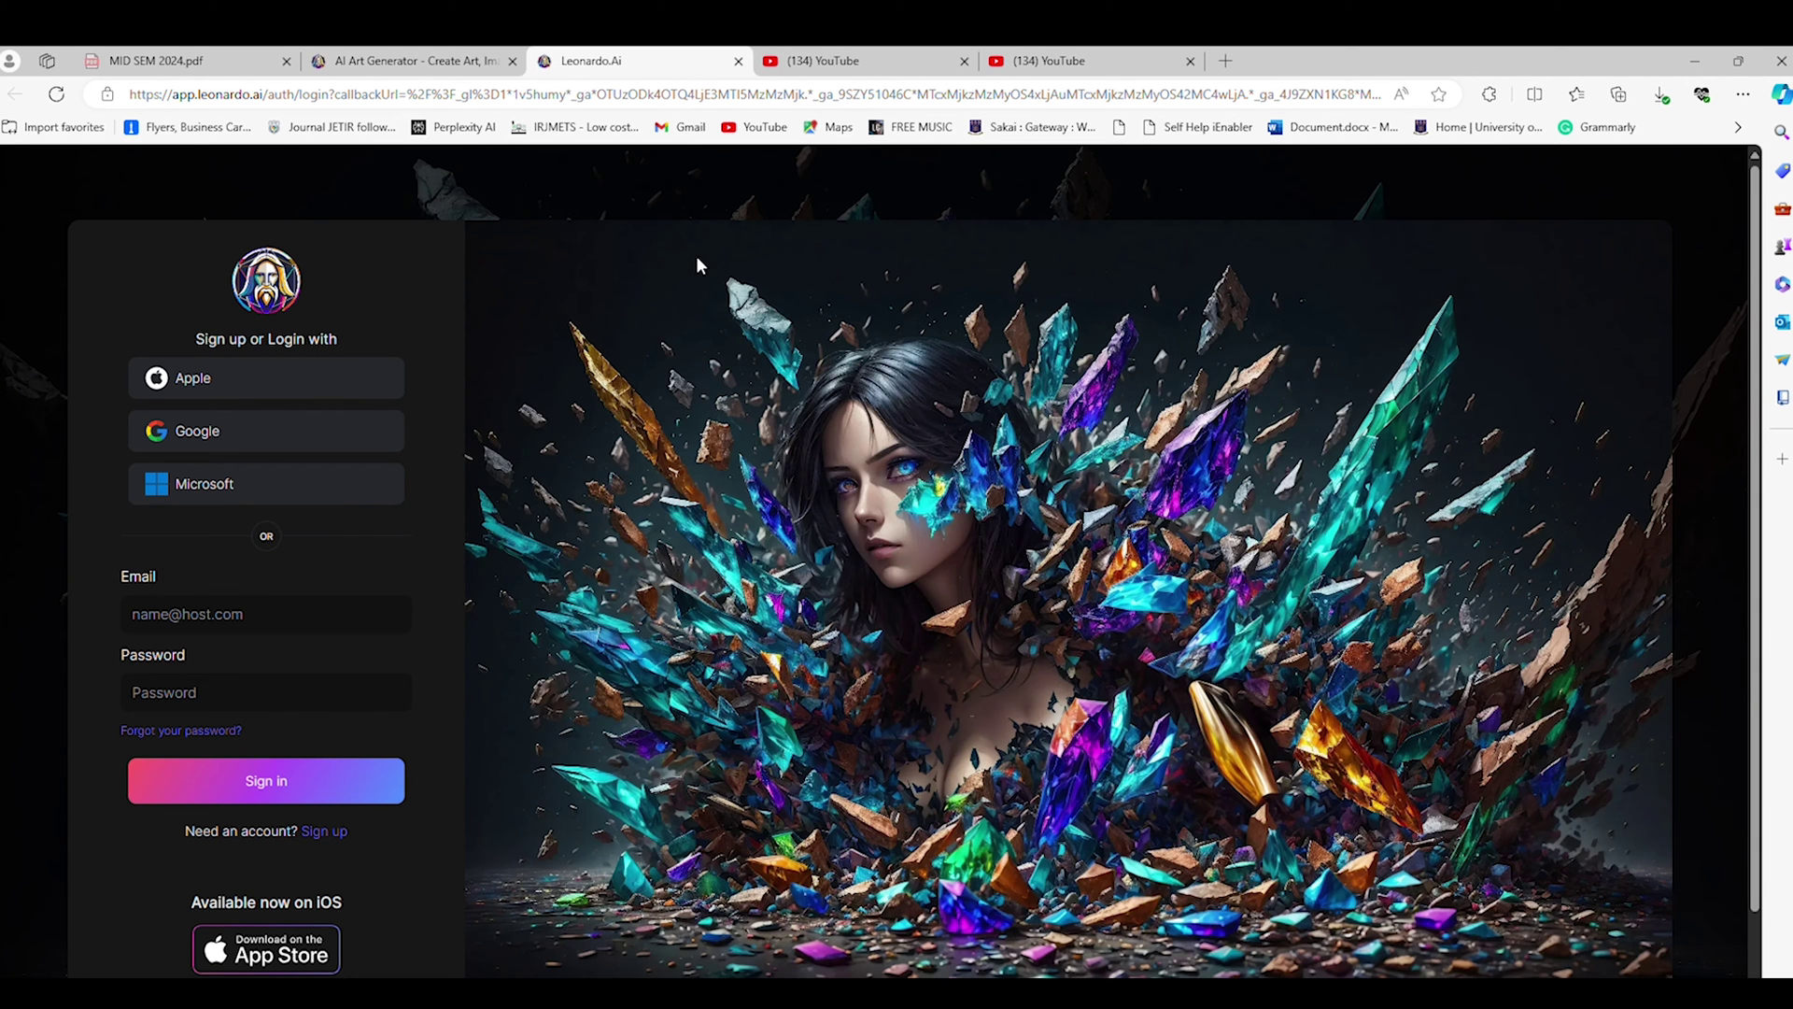
click(197, 439)
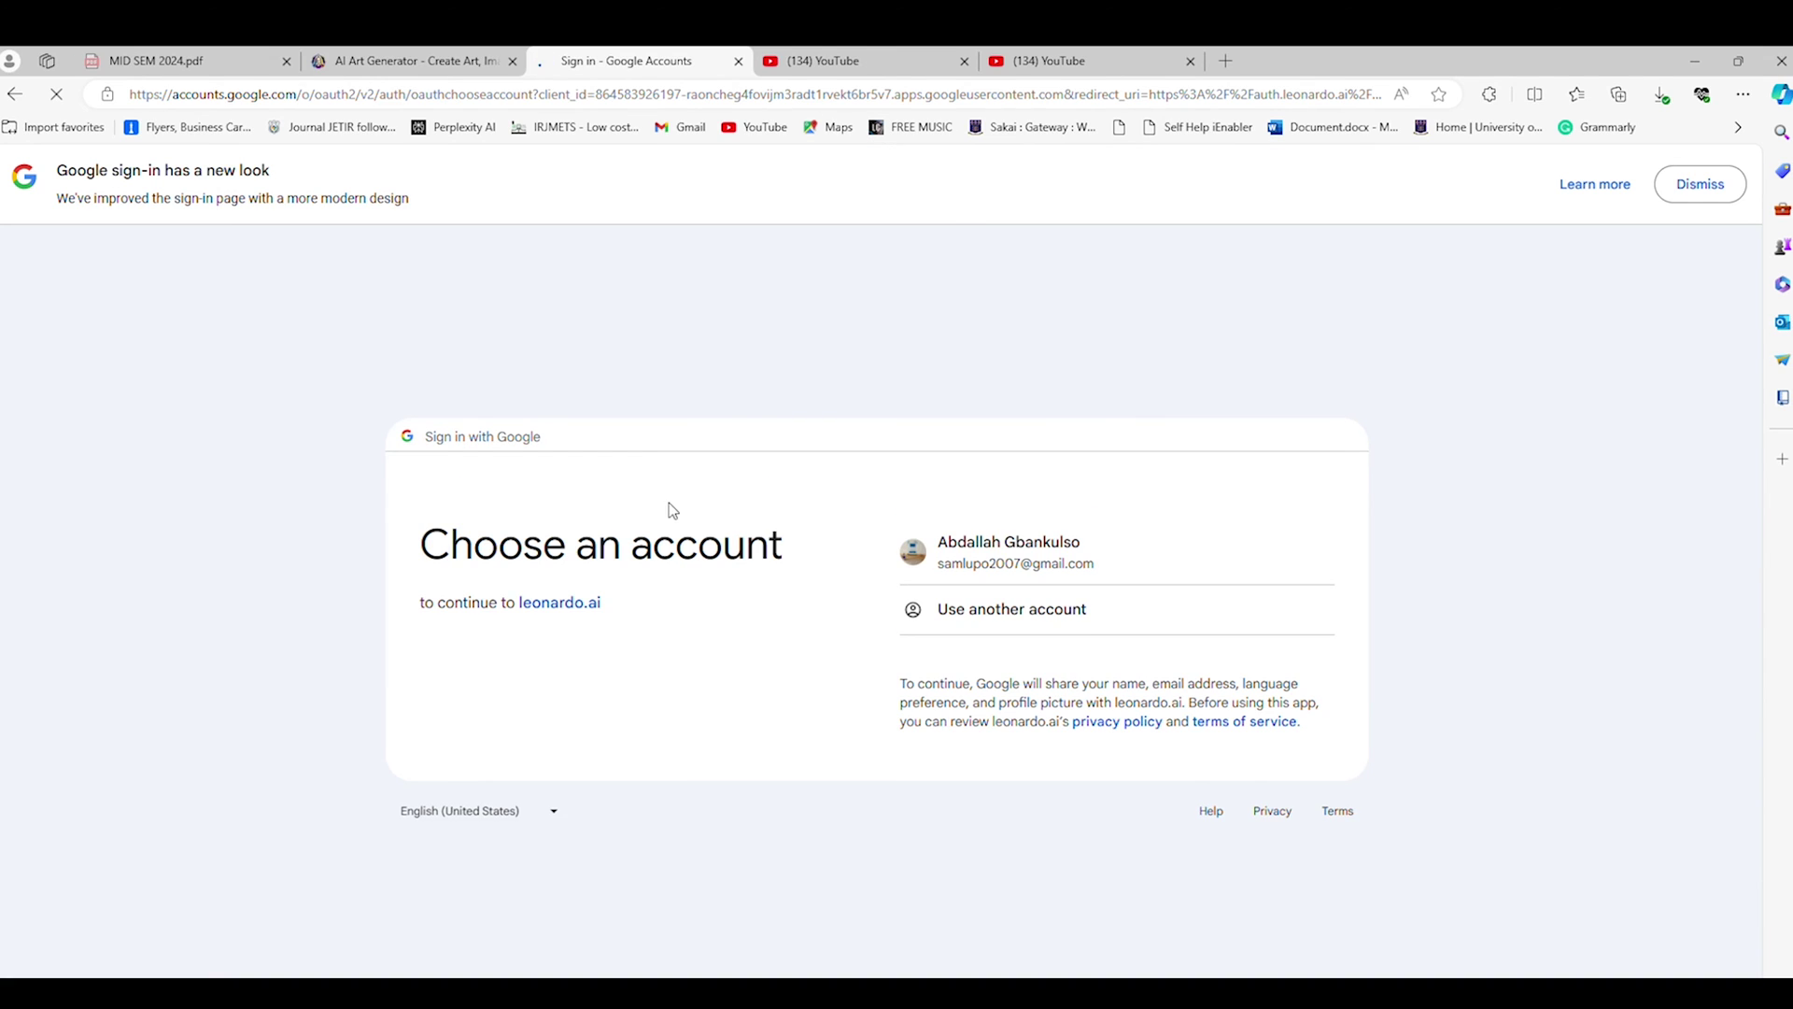
click(1016, 551)
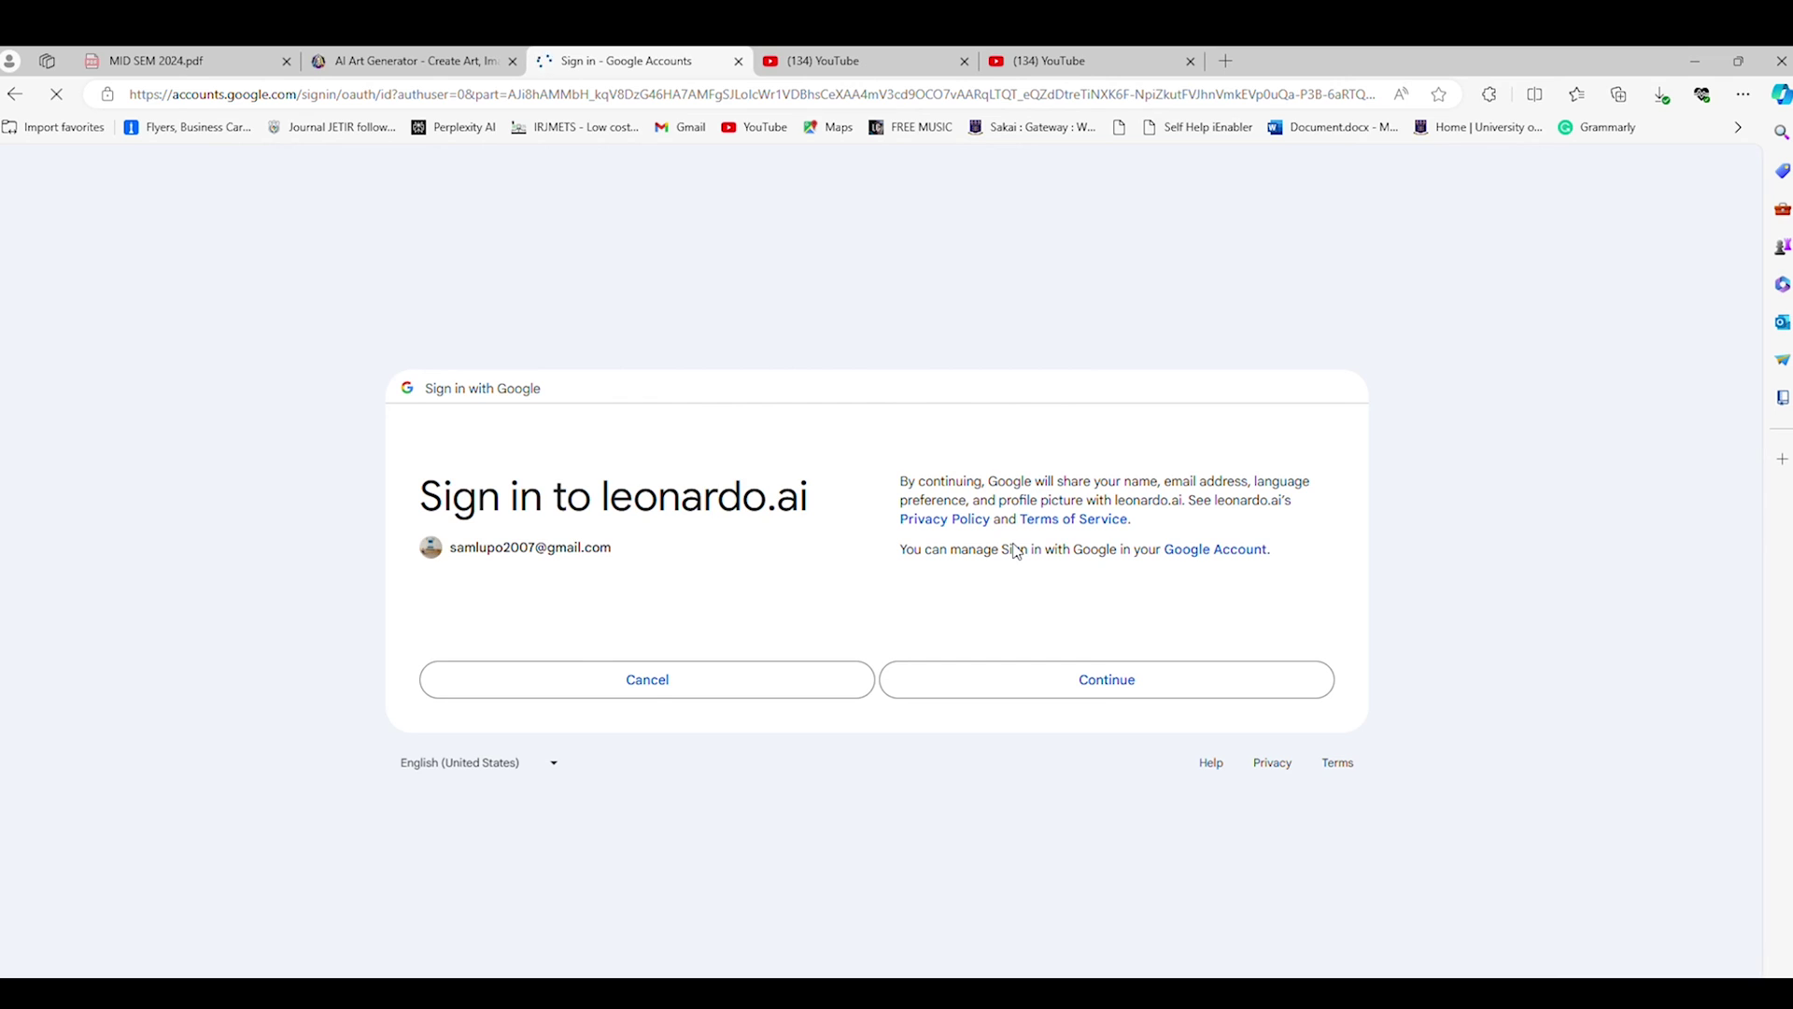
click(1040, 728)
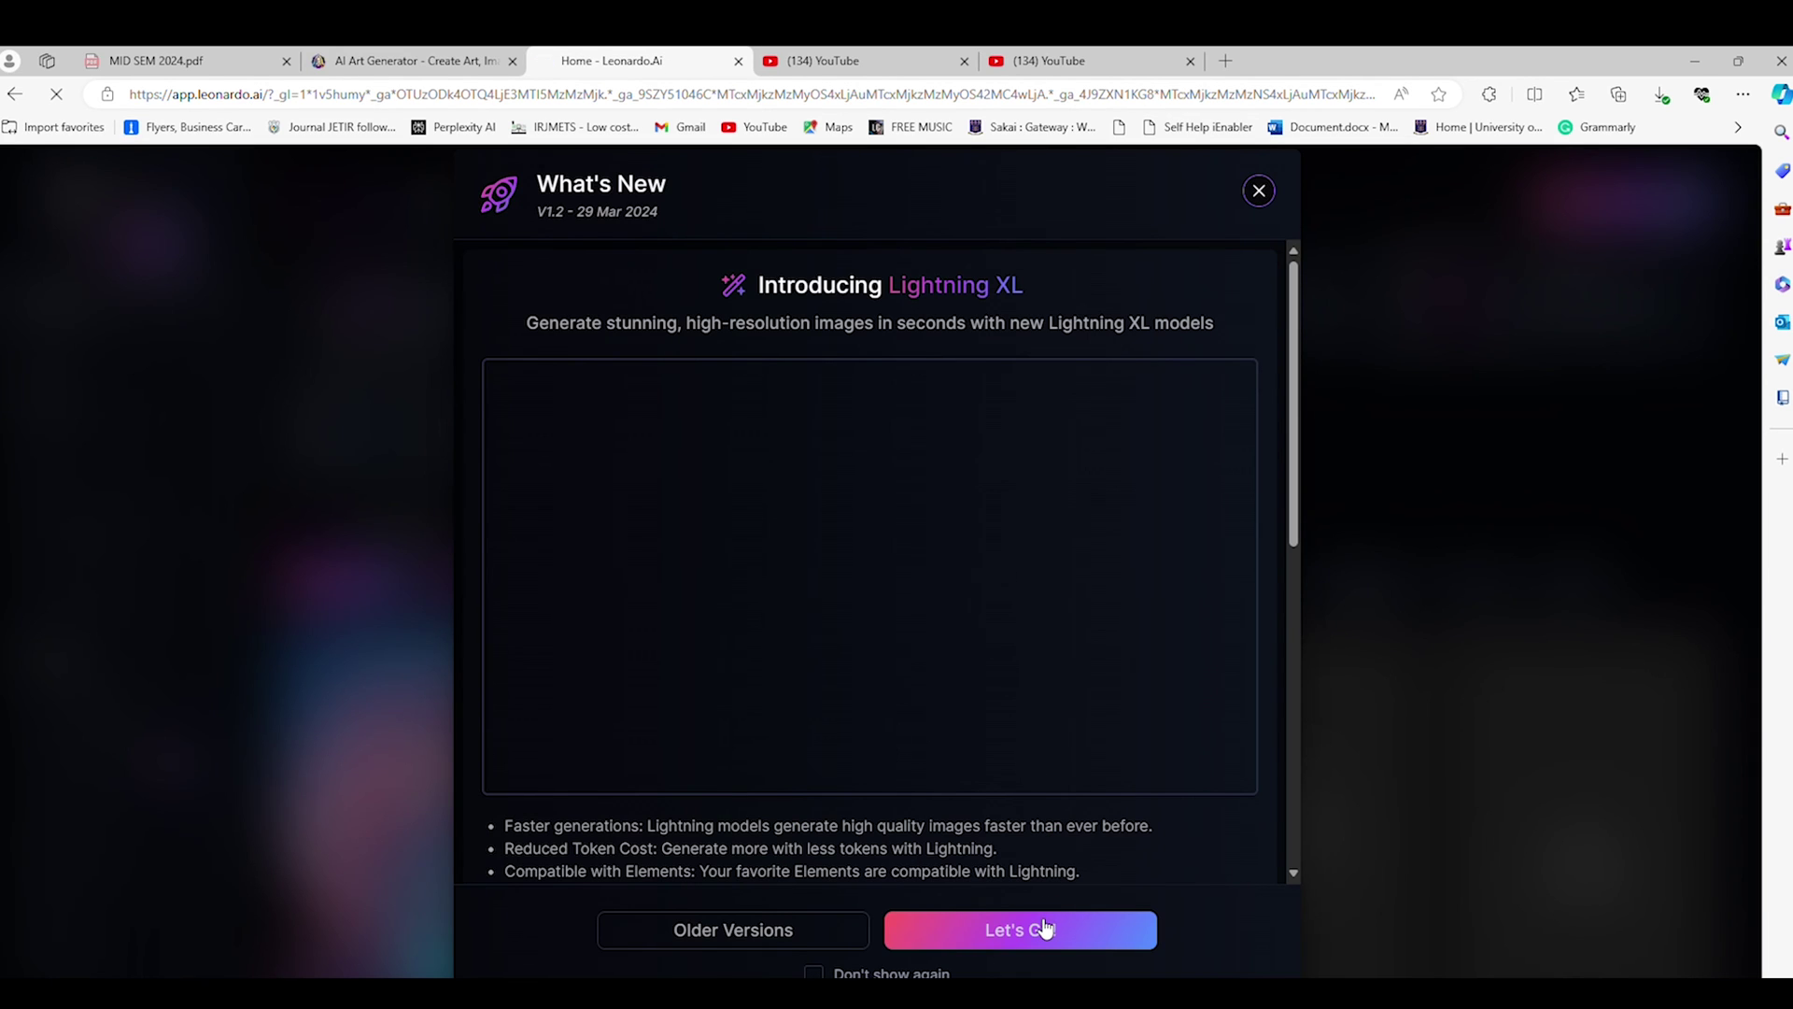
click(1044, 928)
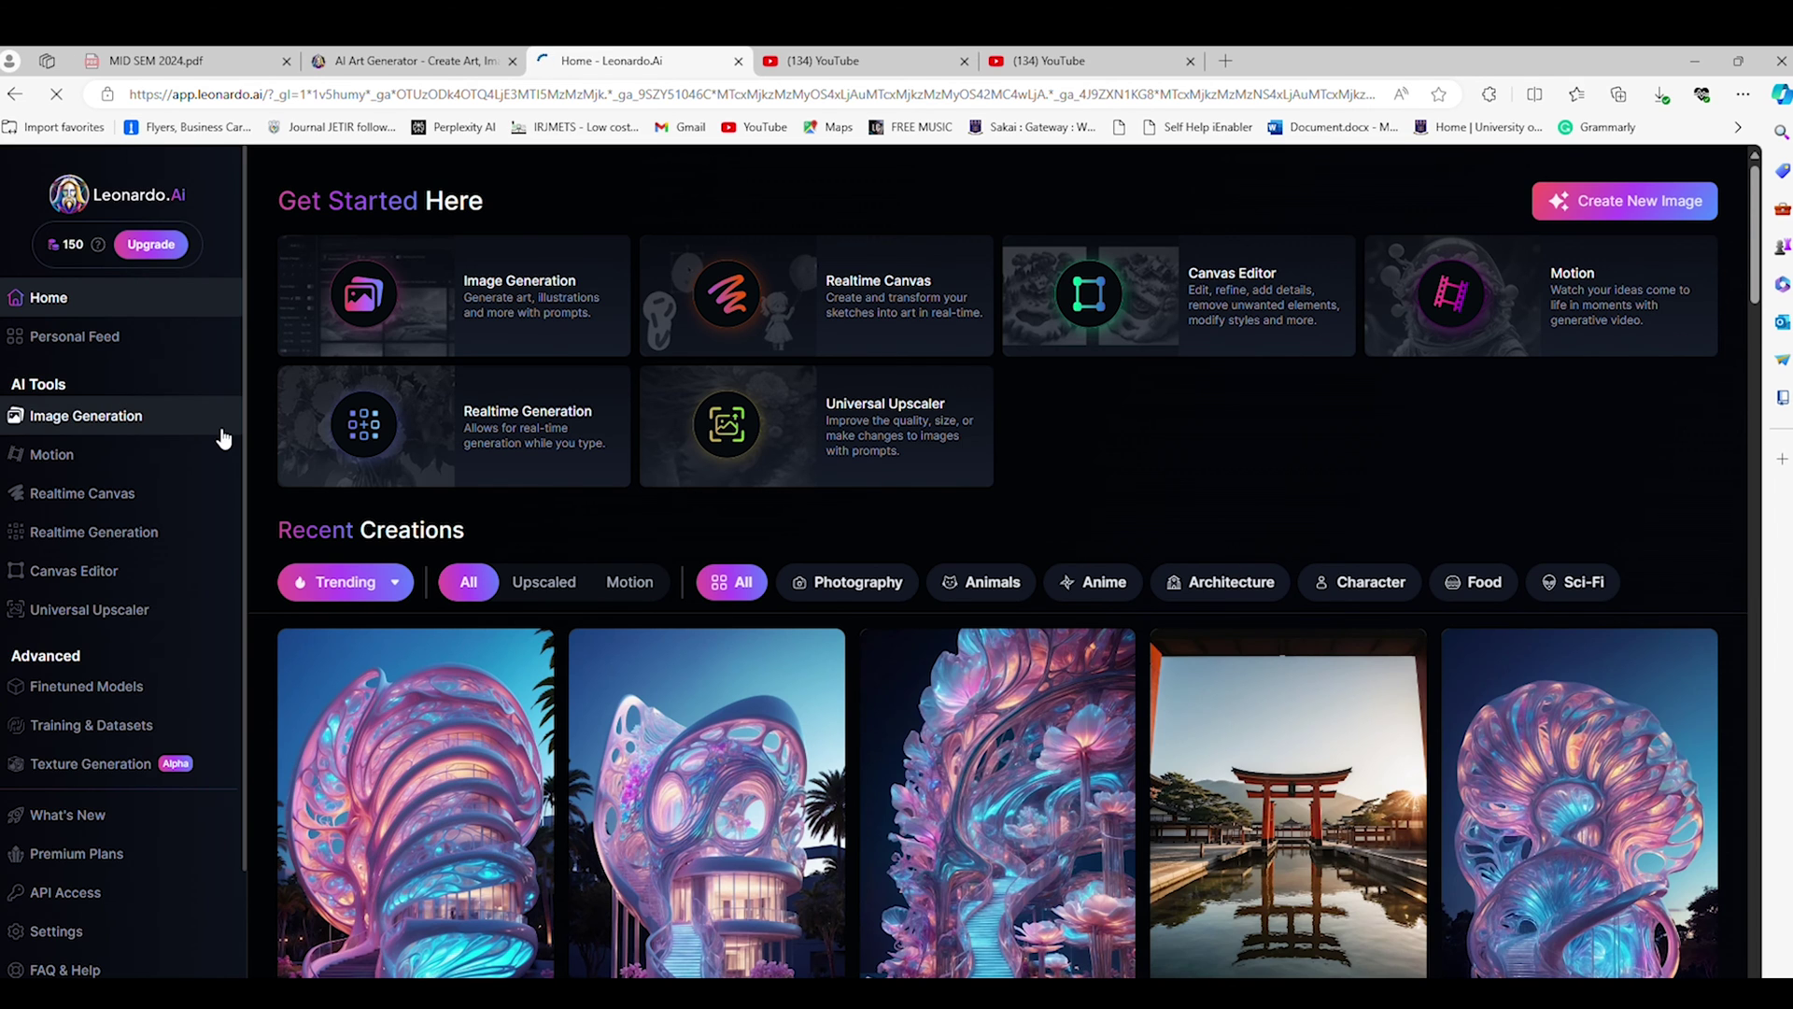
- Open Image Generation past the Alchemy welcome notice and start the prompt with "Create a youtube studio with white colour dominating in the background."
click(546, 304)
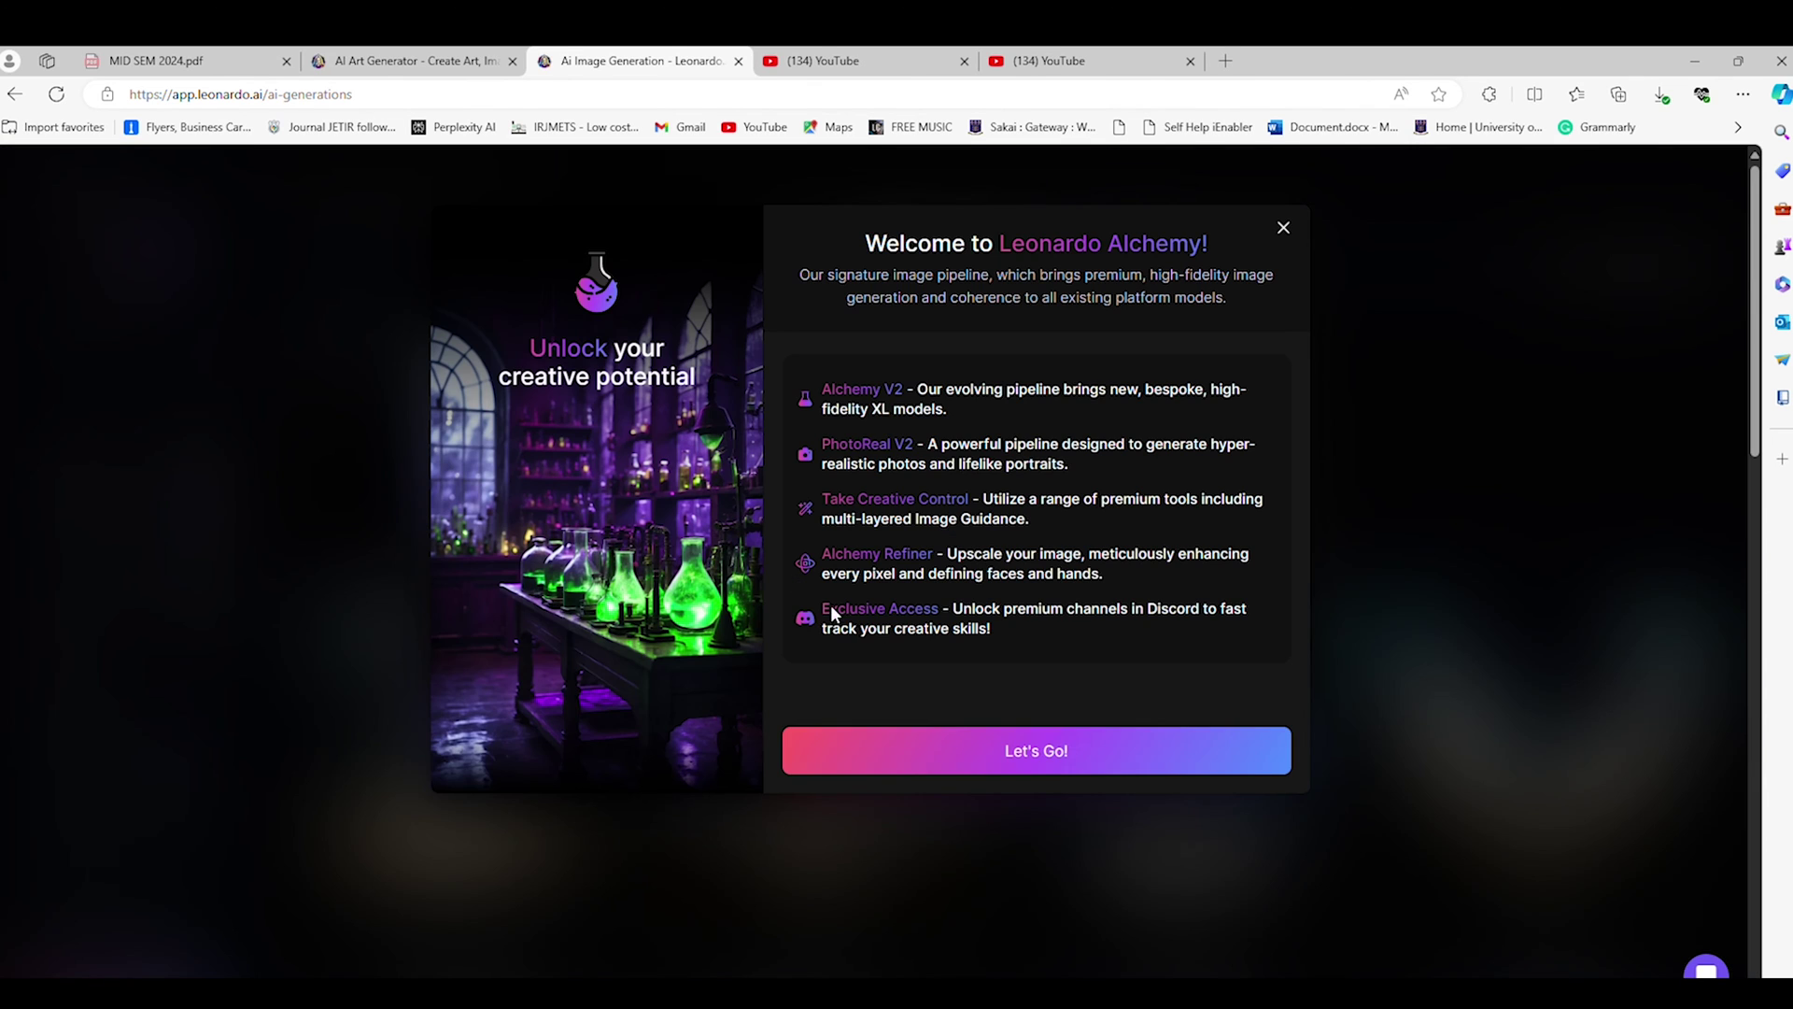
click(1010, 752)
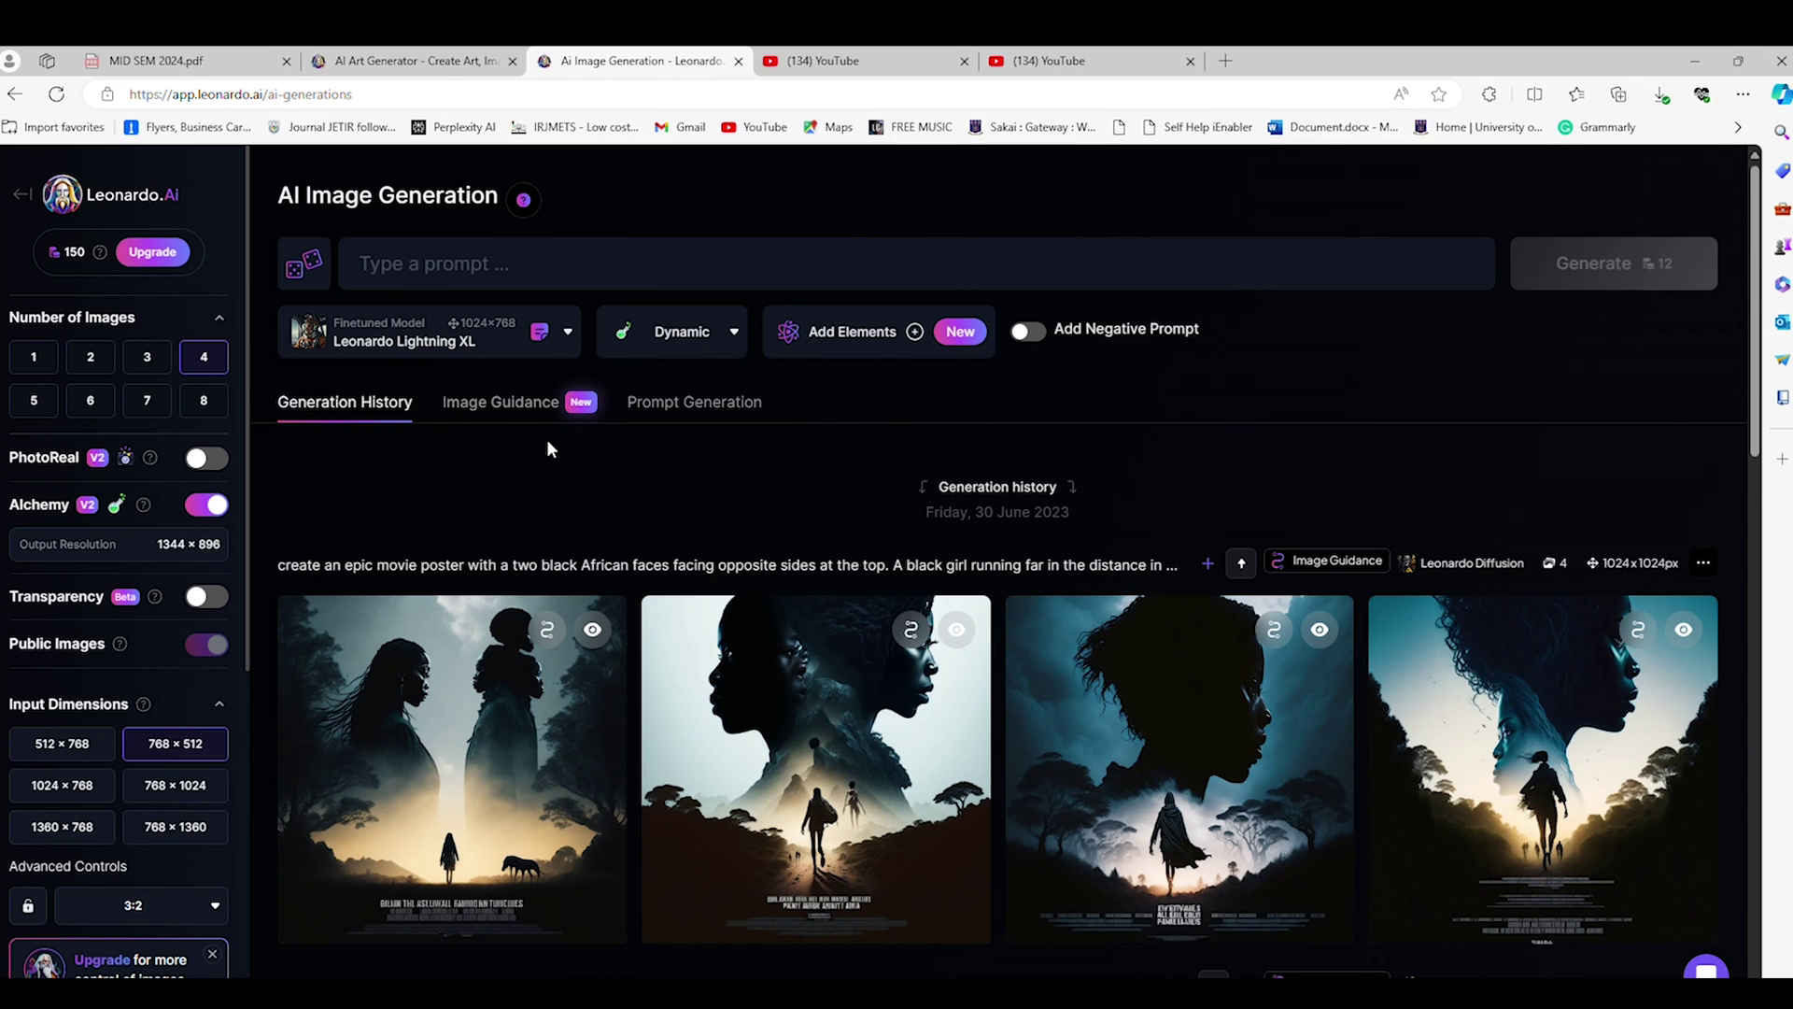
click(364, 264)
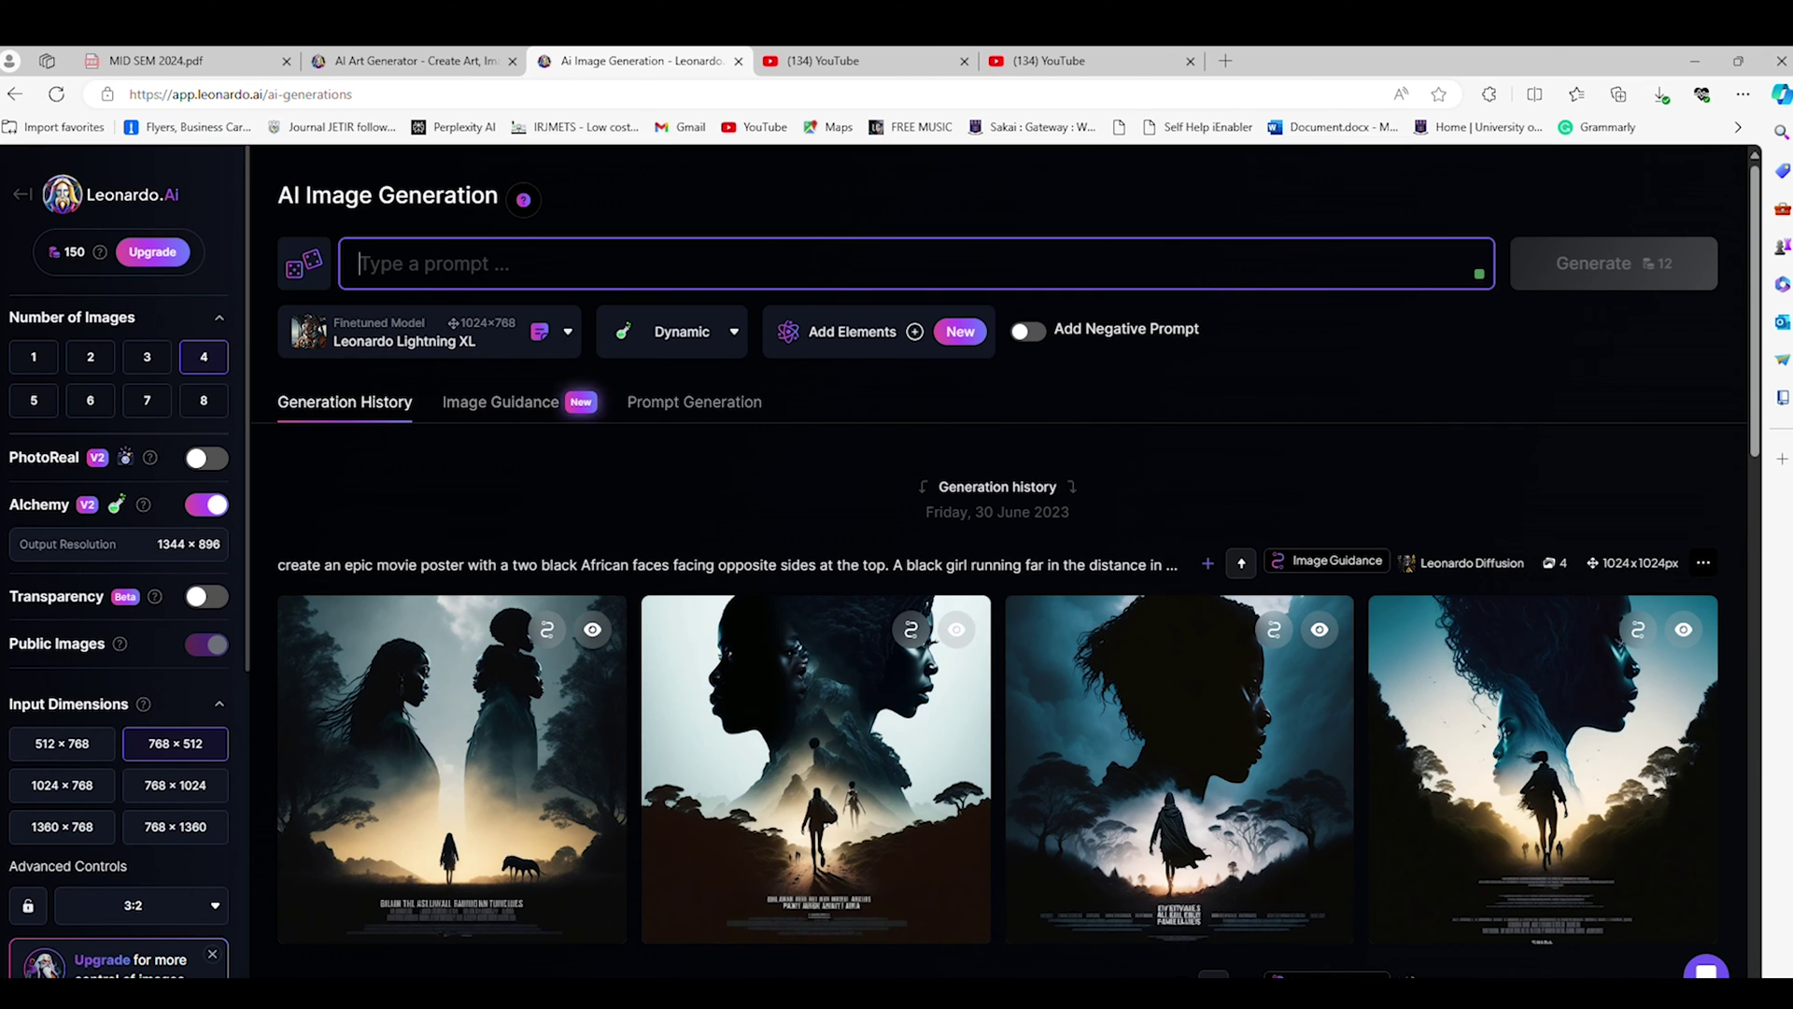
text(Create a youtube )
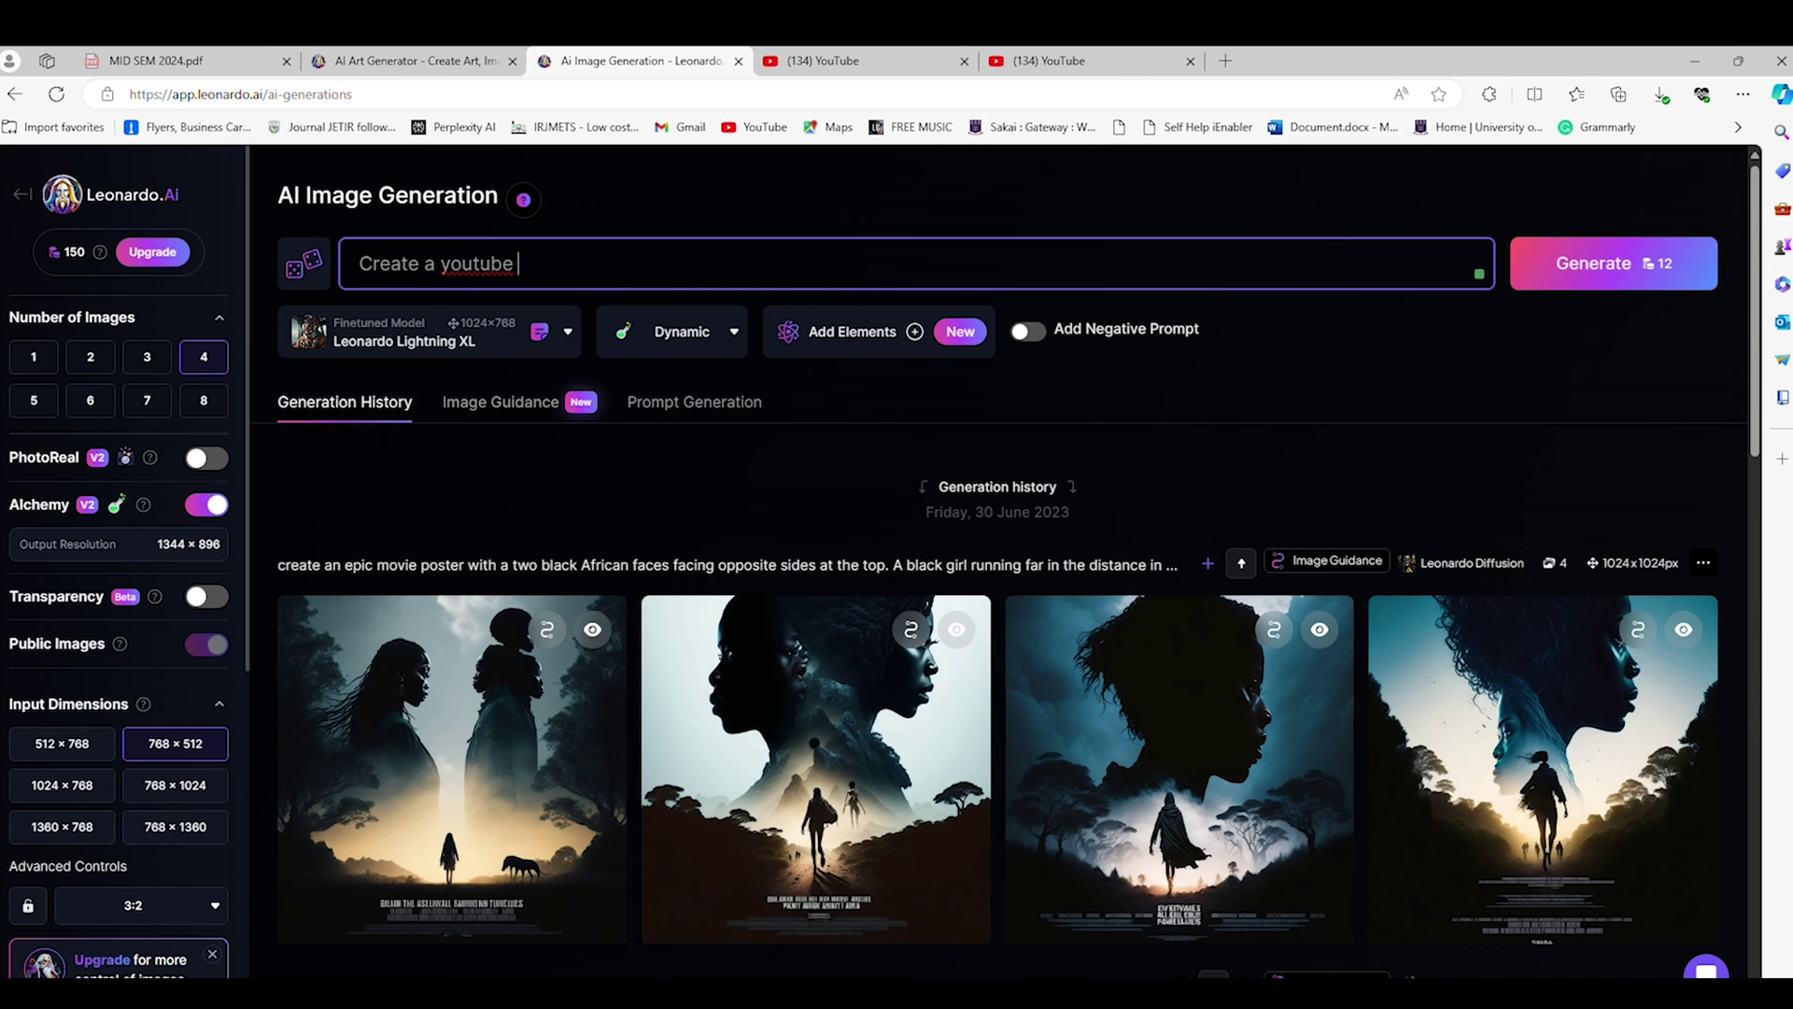
text(studio with white c)
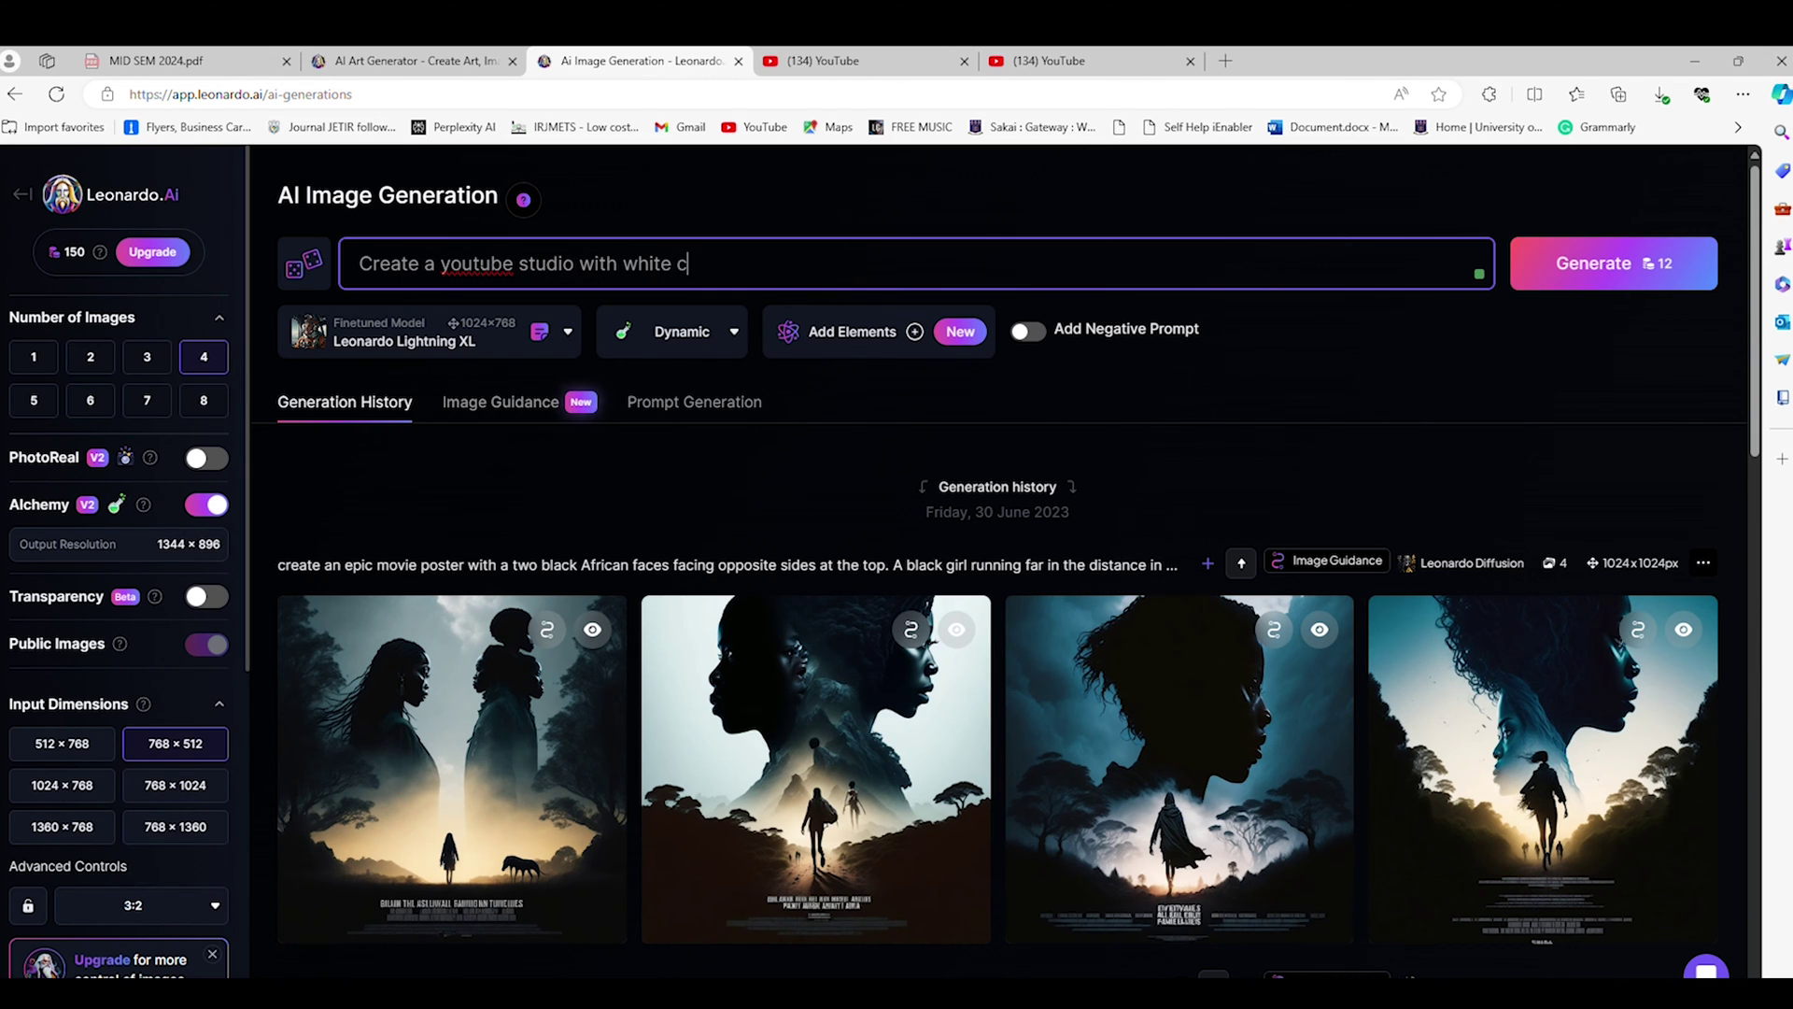
text(olour dominating in the backgr)
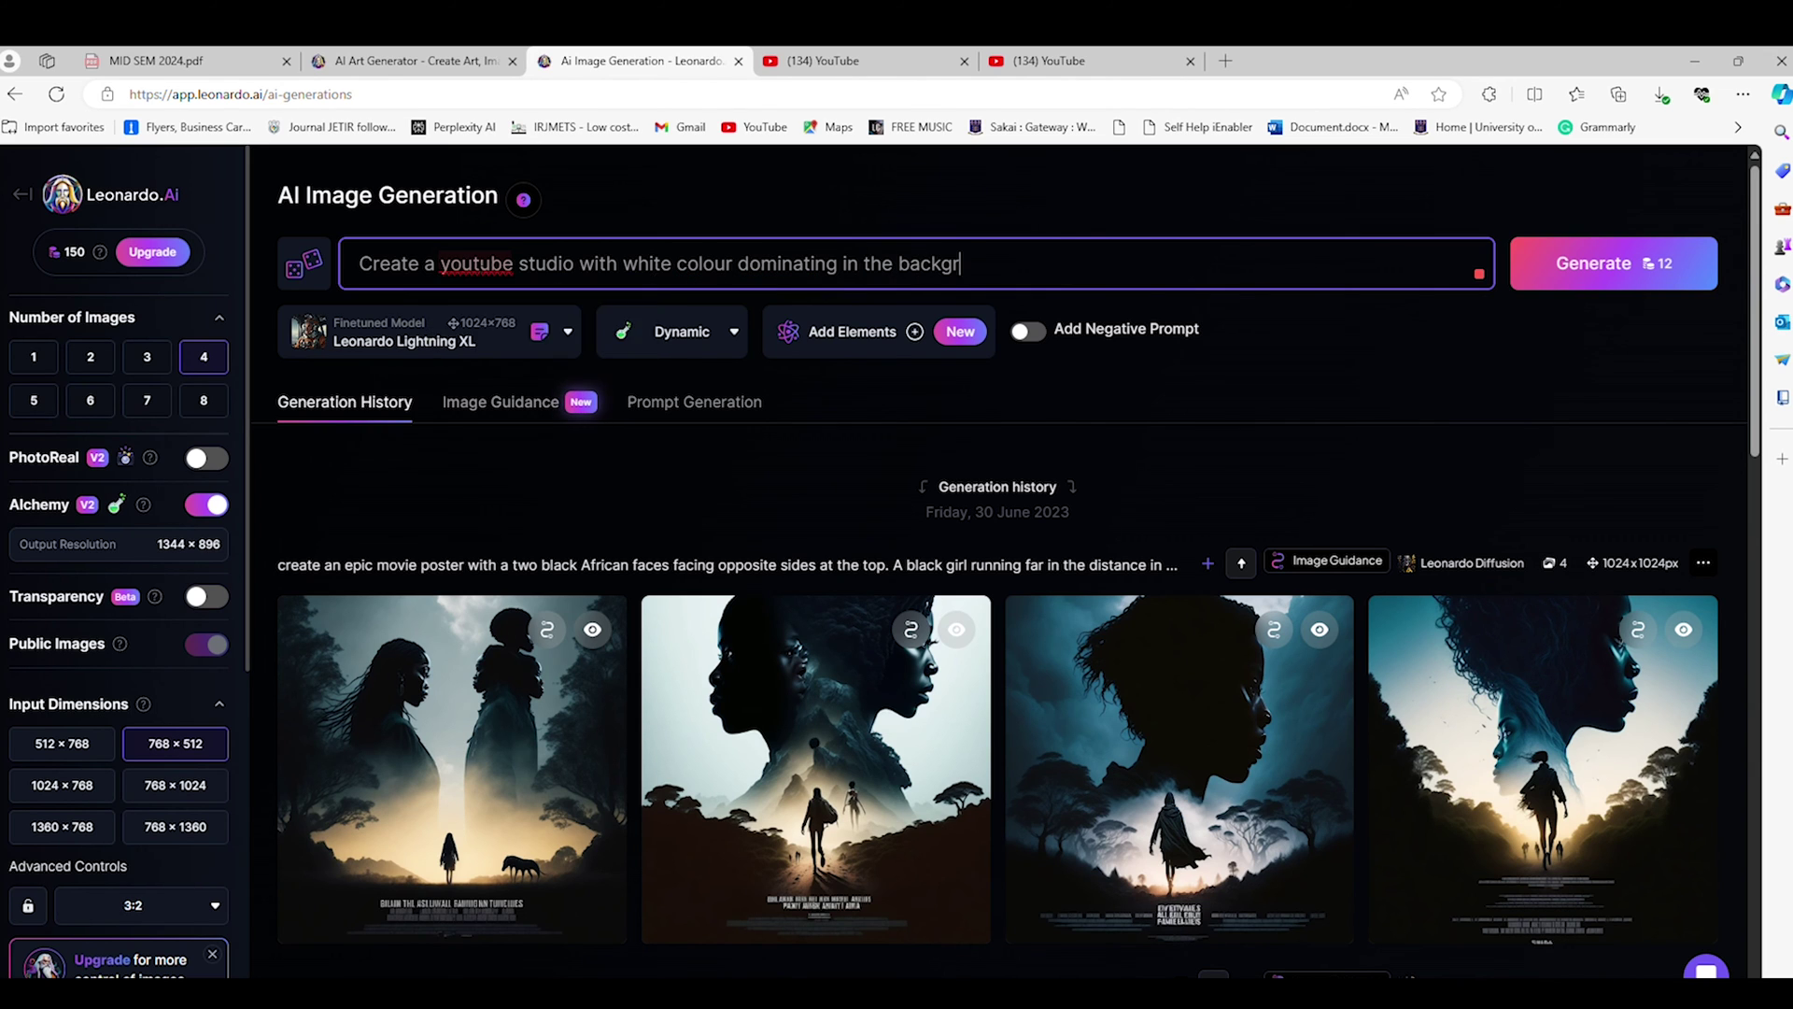
text(ound.)
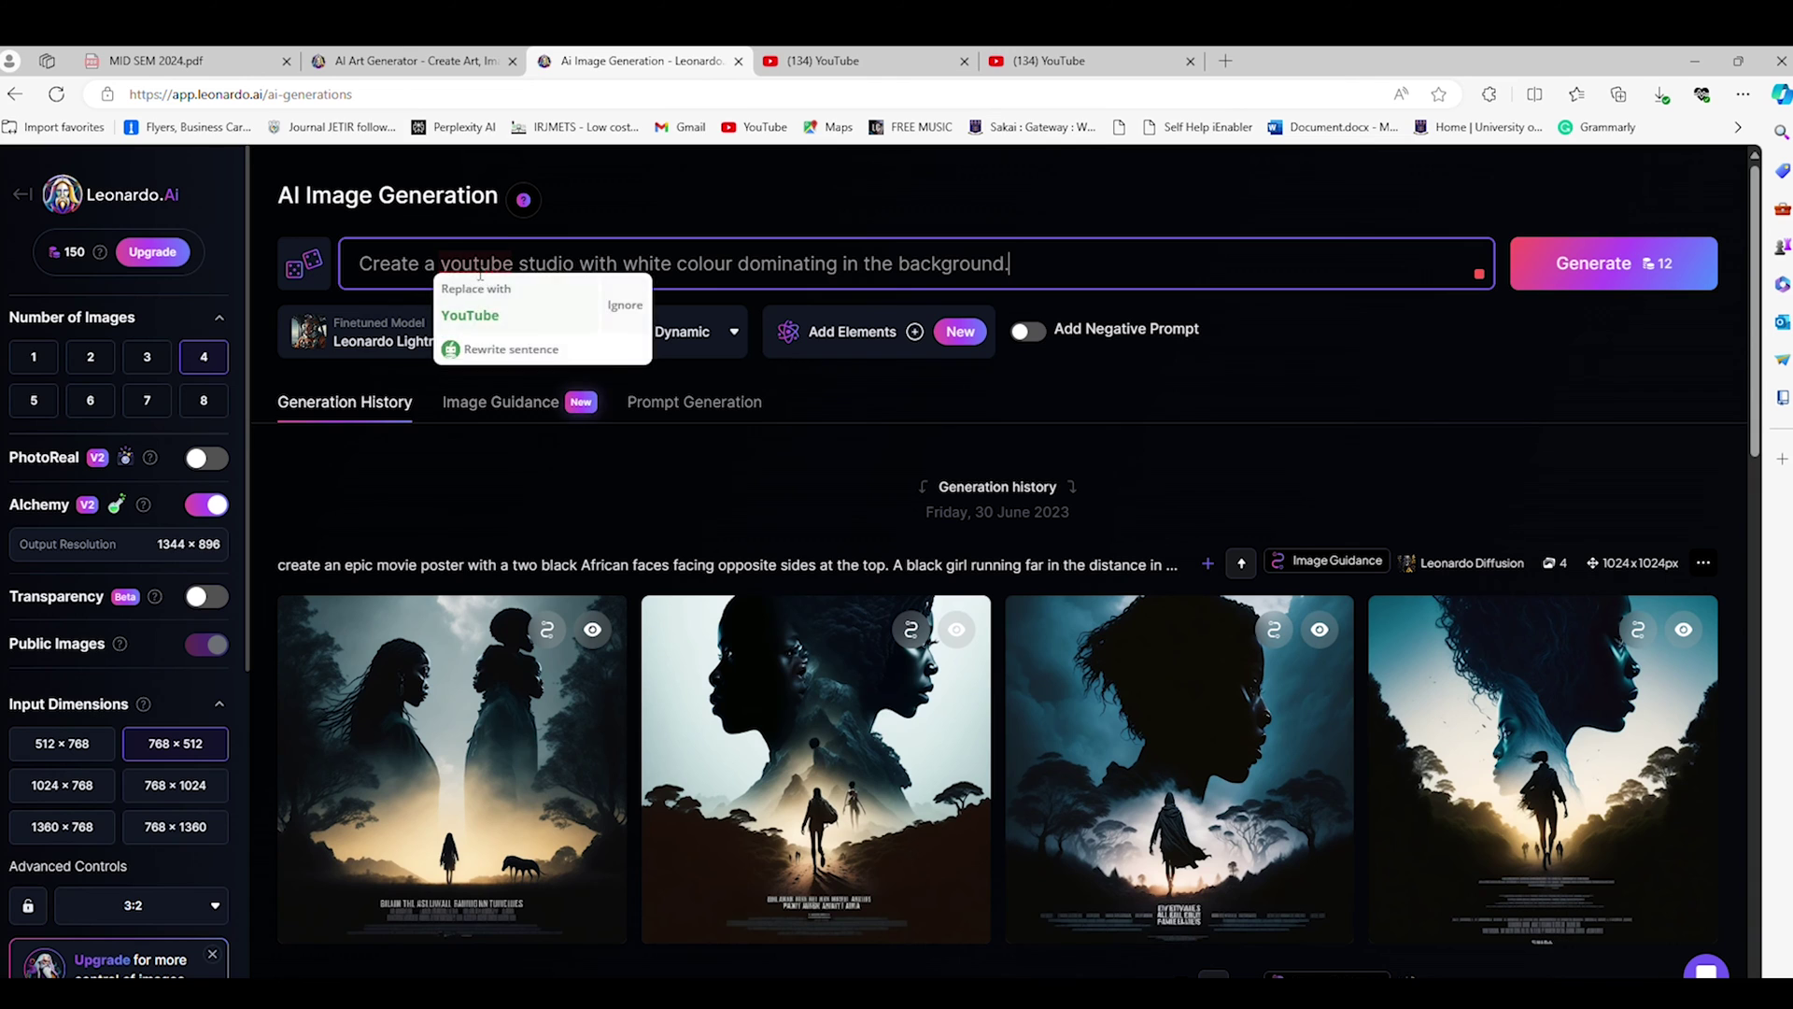
- Add the sentence "the light should come from the right side of the studio." to the image prompt
mouse_move(480, 275)
text(the light should )
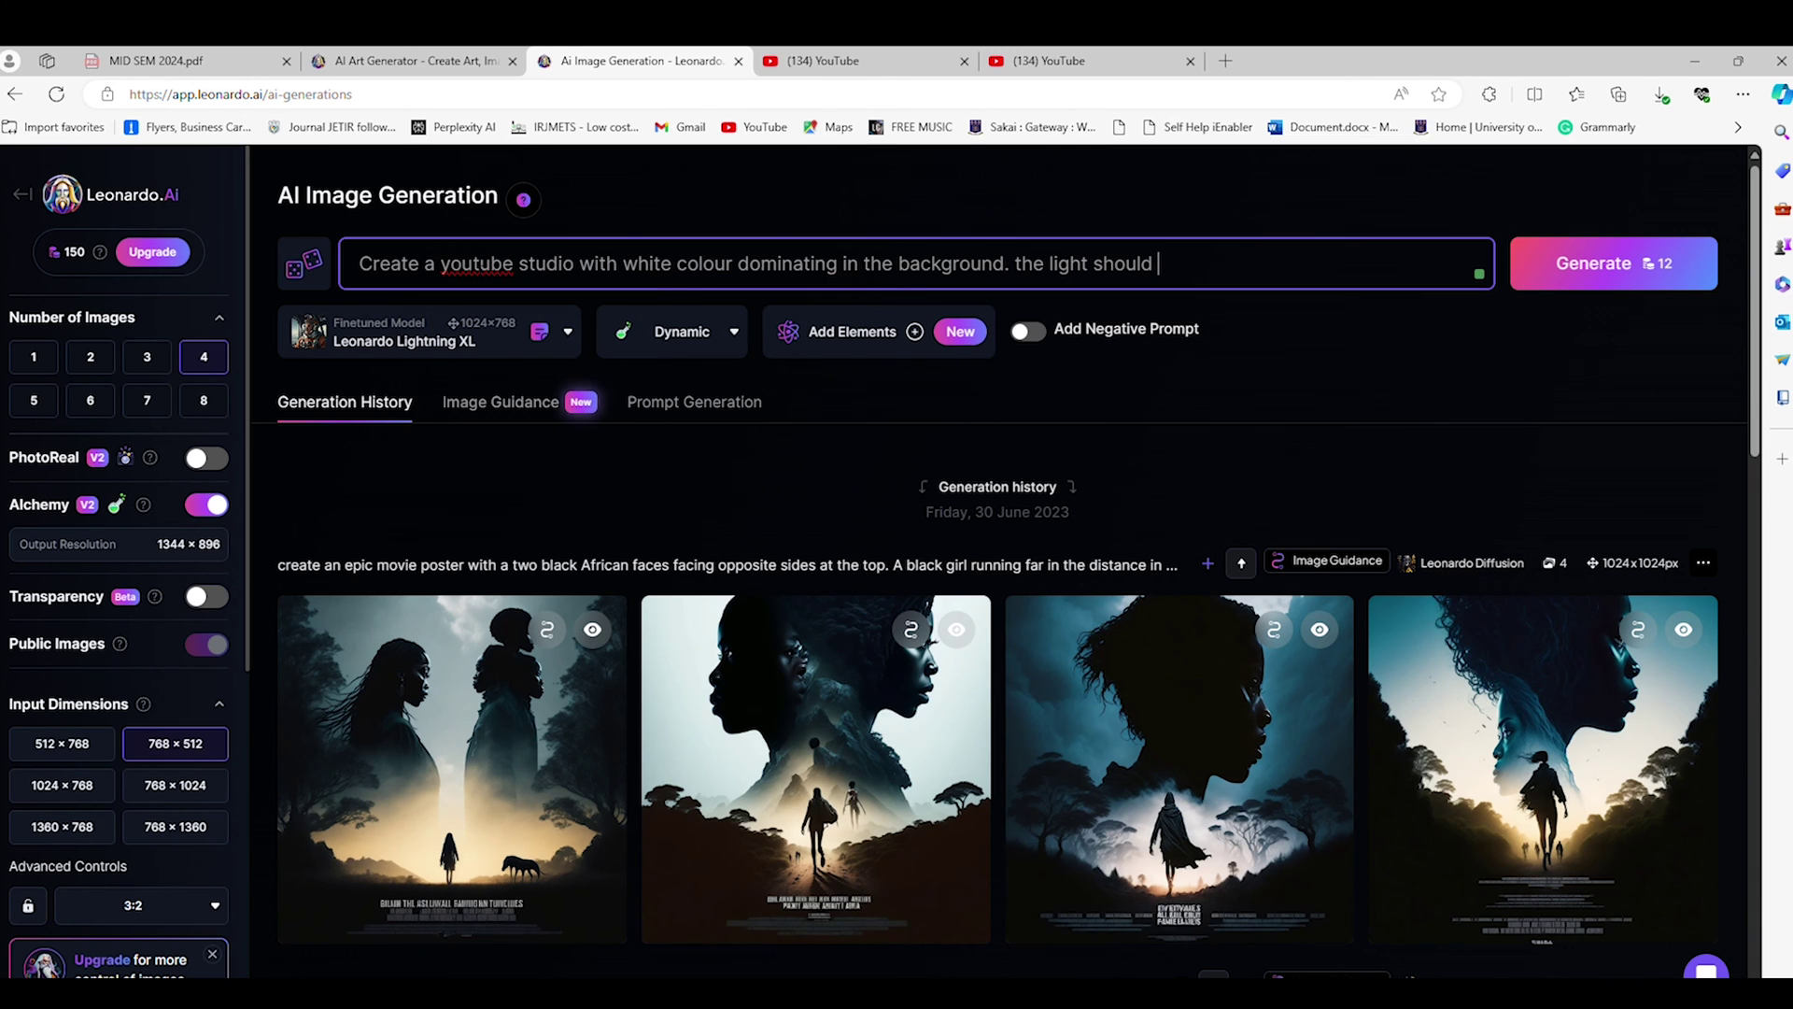
text(come f)
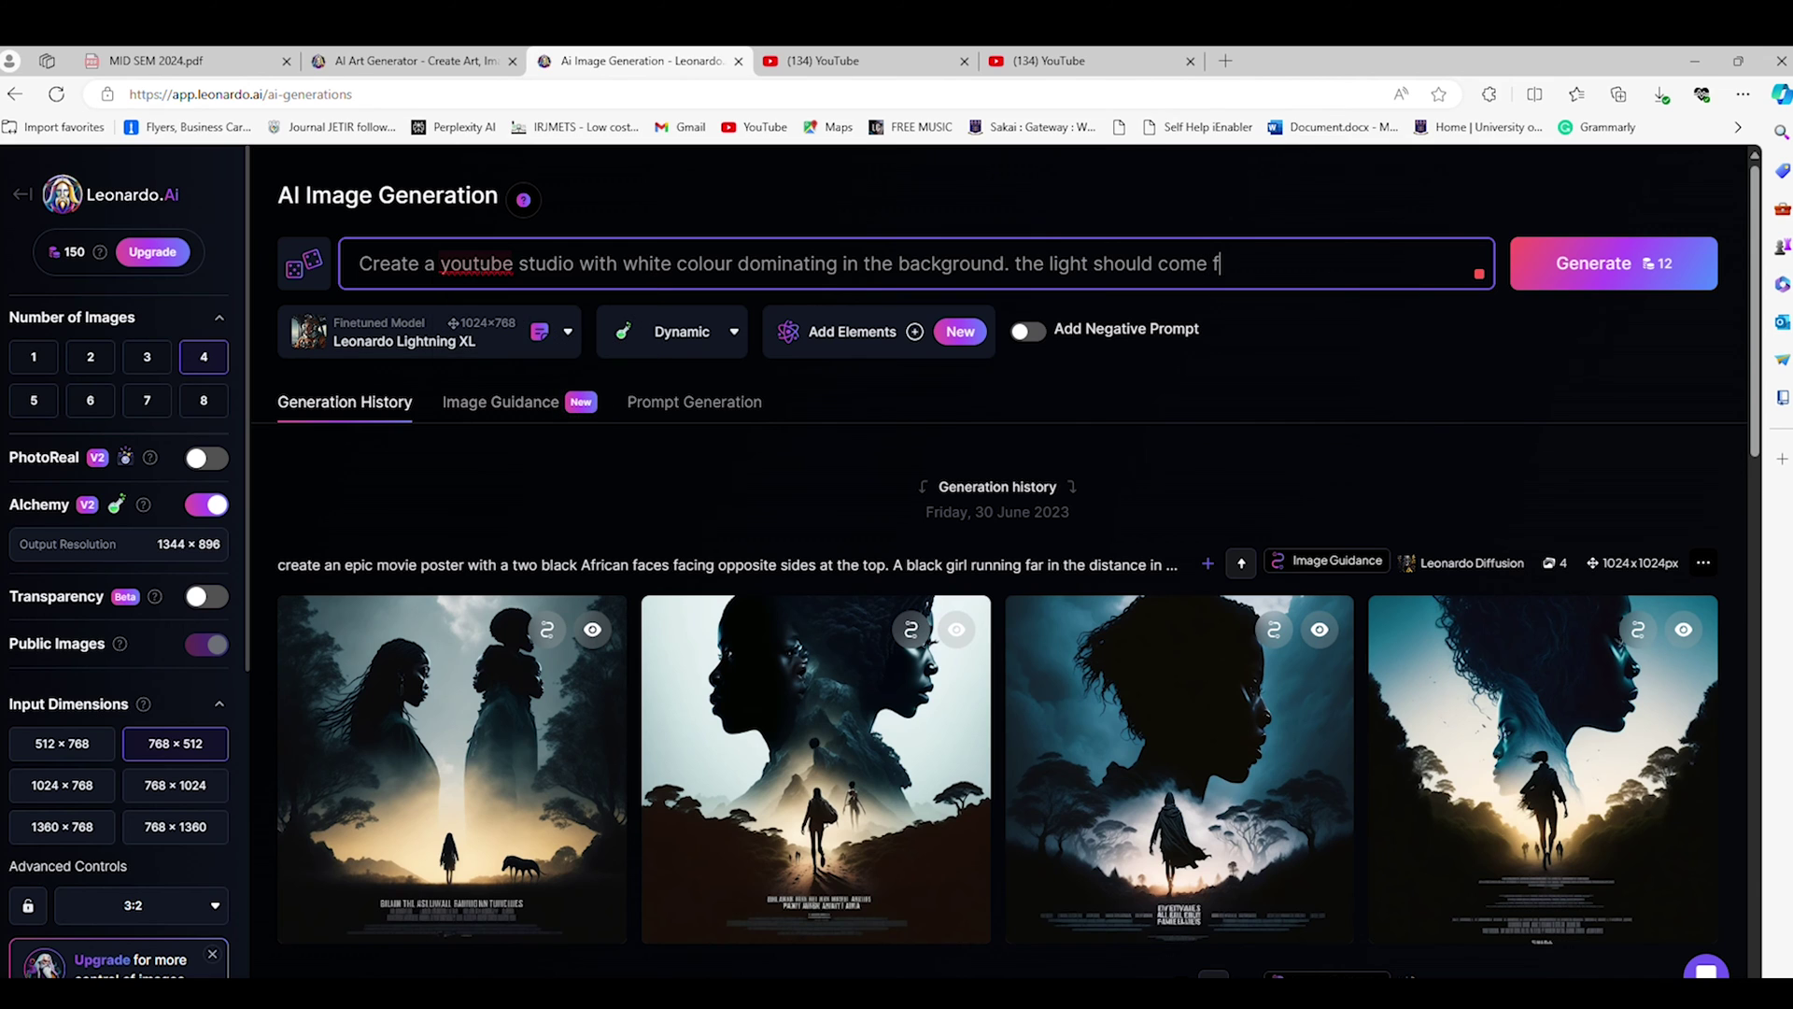
text(rom the right side)
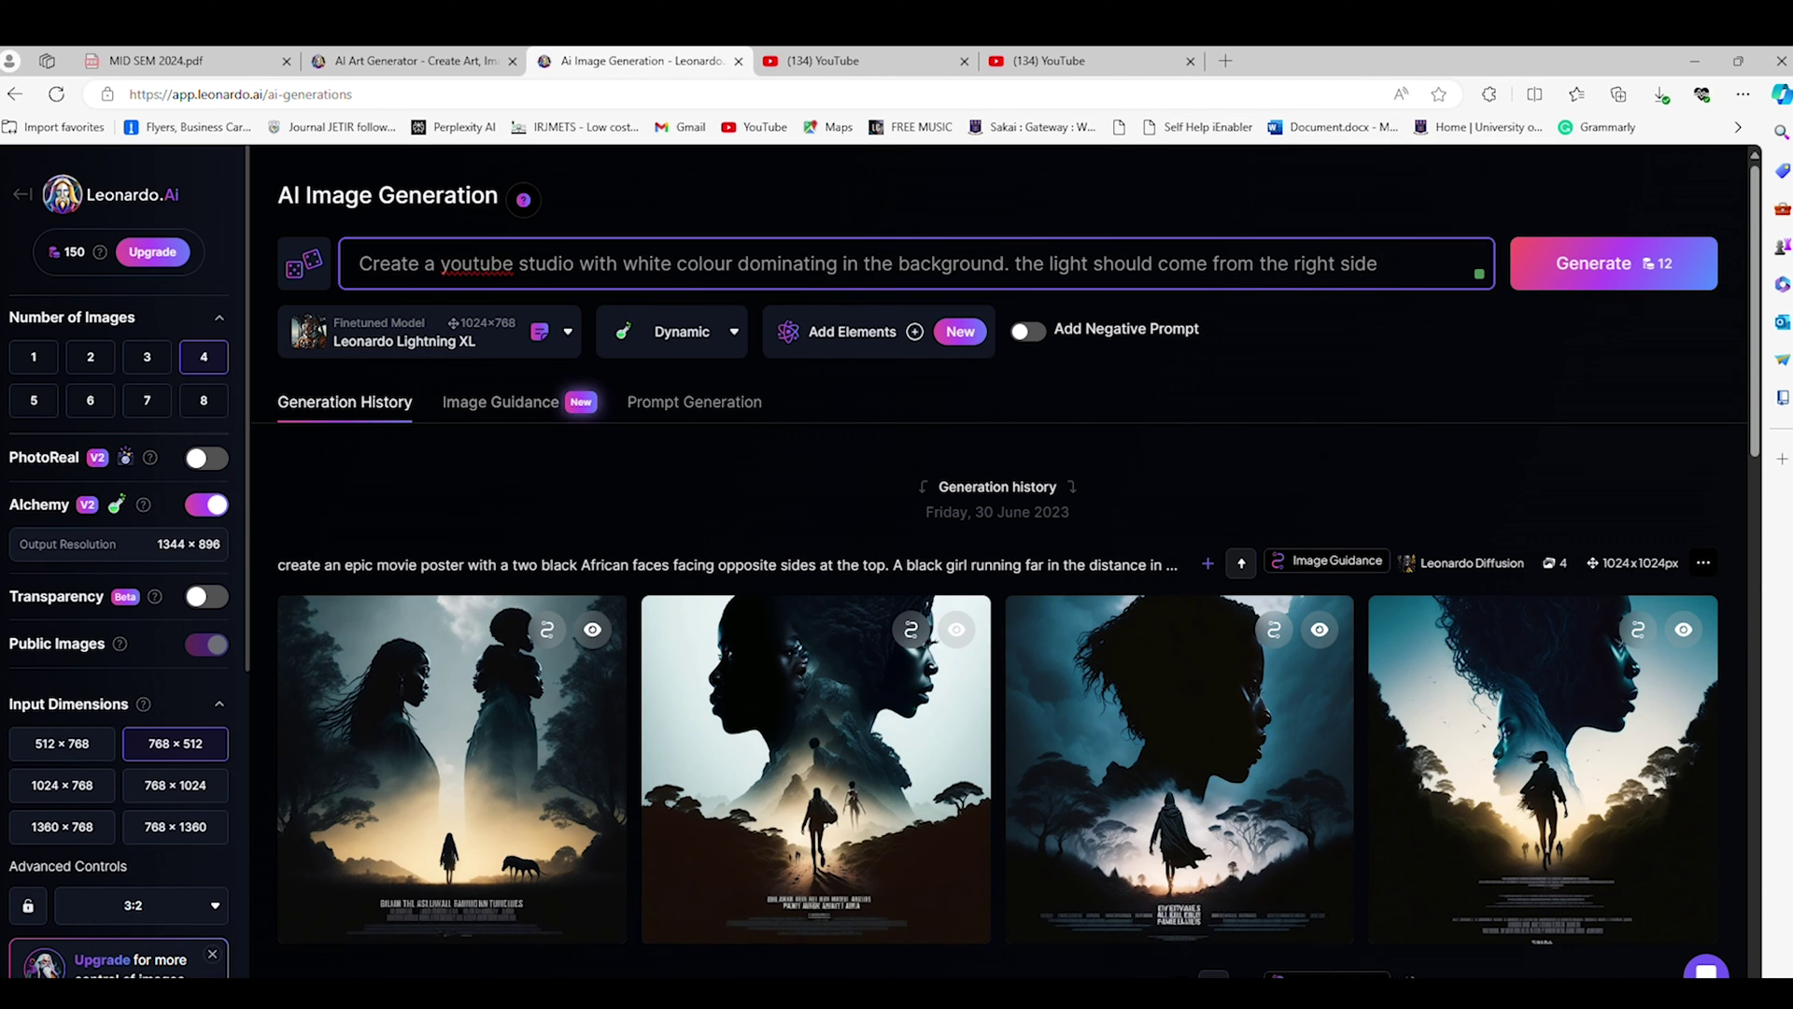
text( of the white s)
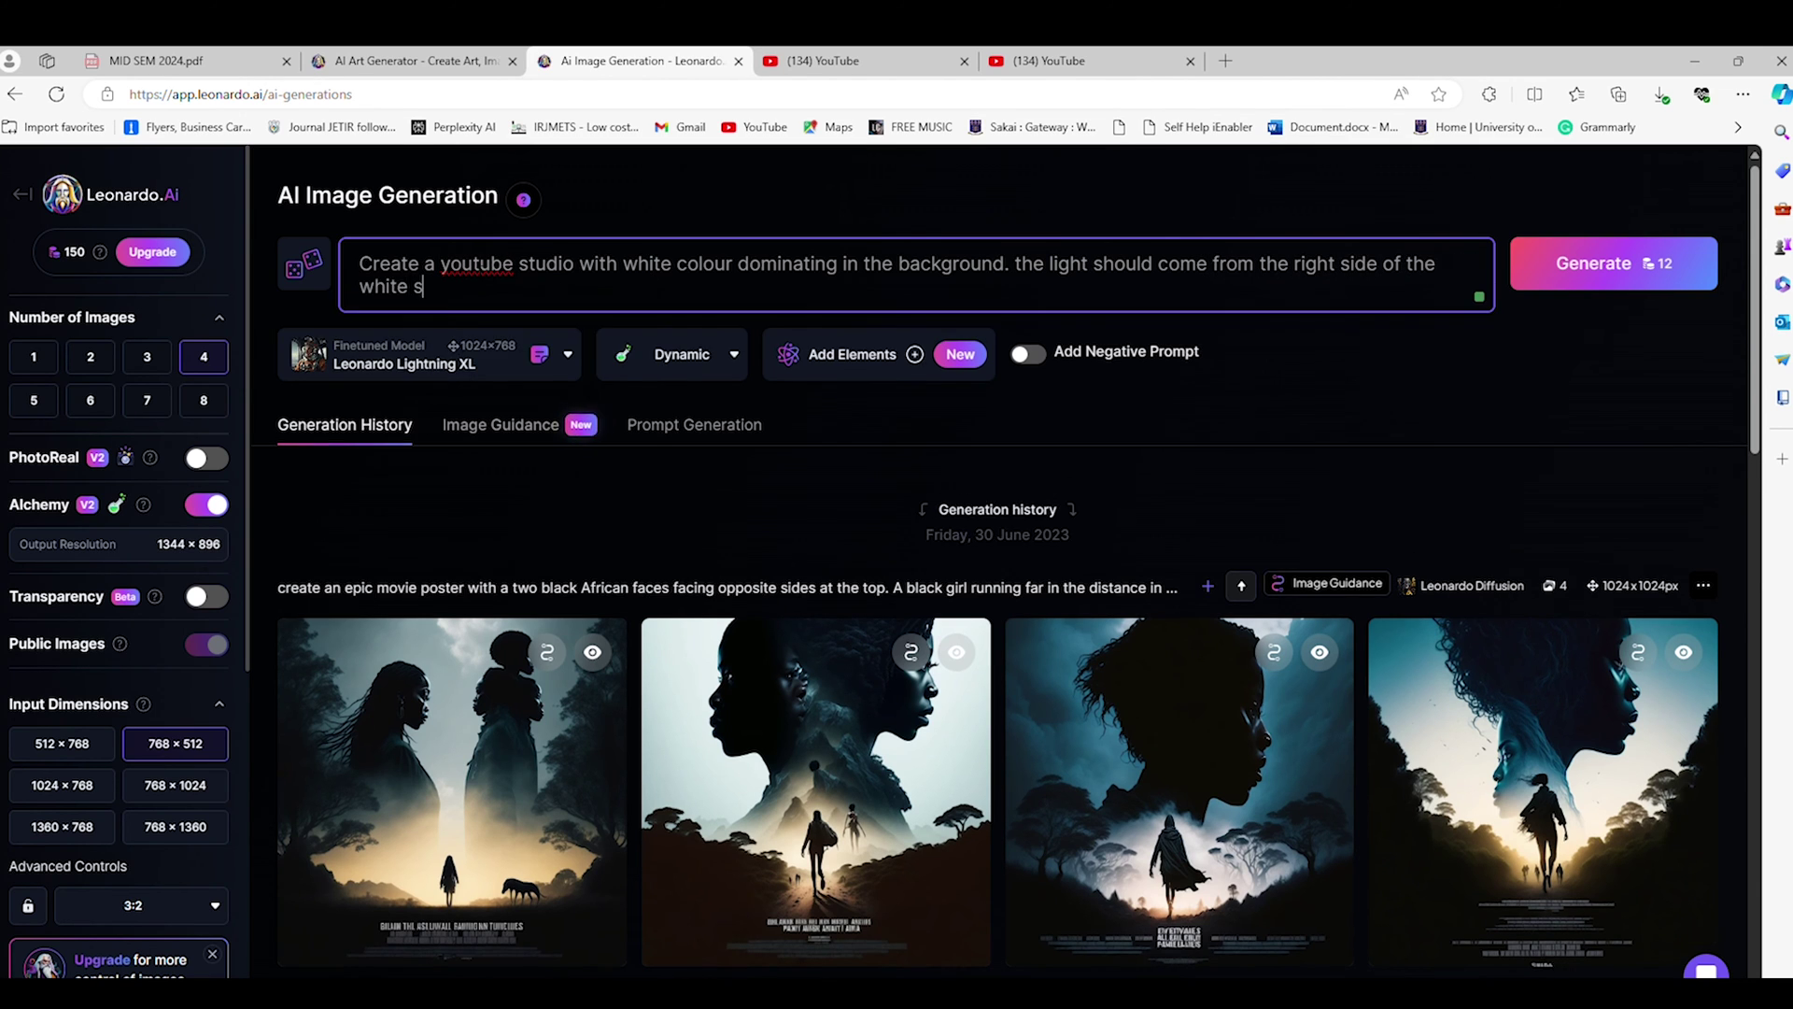
text(tudio)
key(BackSpace)
key(BackSpace)
key(BackSpace)
key(BackSpace)
key(BackSpace)
key(BackSpace)
key(BackSpace)
key(BackSpace)
key(BackSpace)
key(BackSpace)
key(BackSpace)
key(BackSpace)
text(stu)
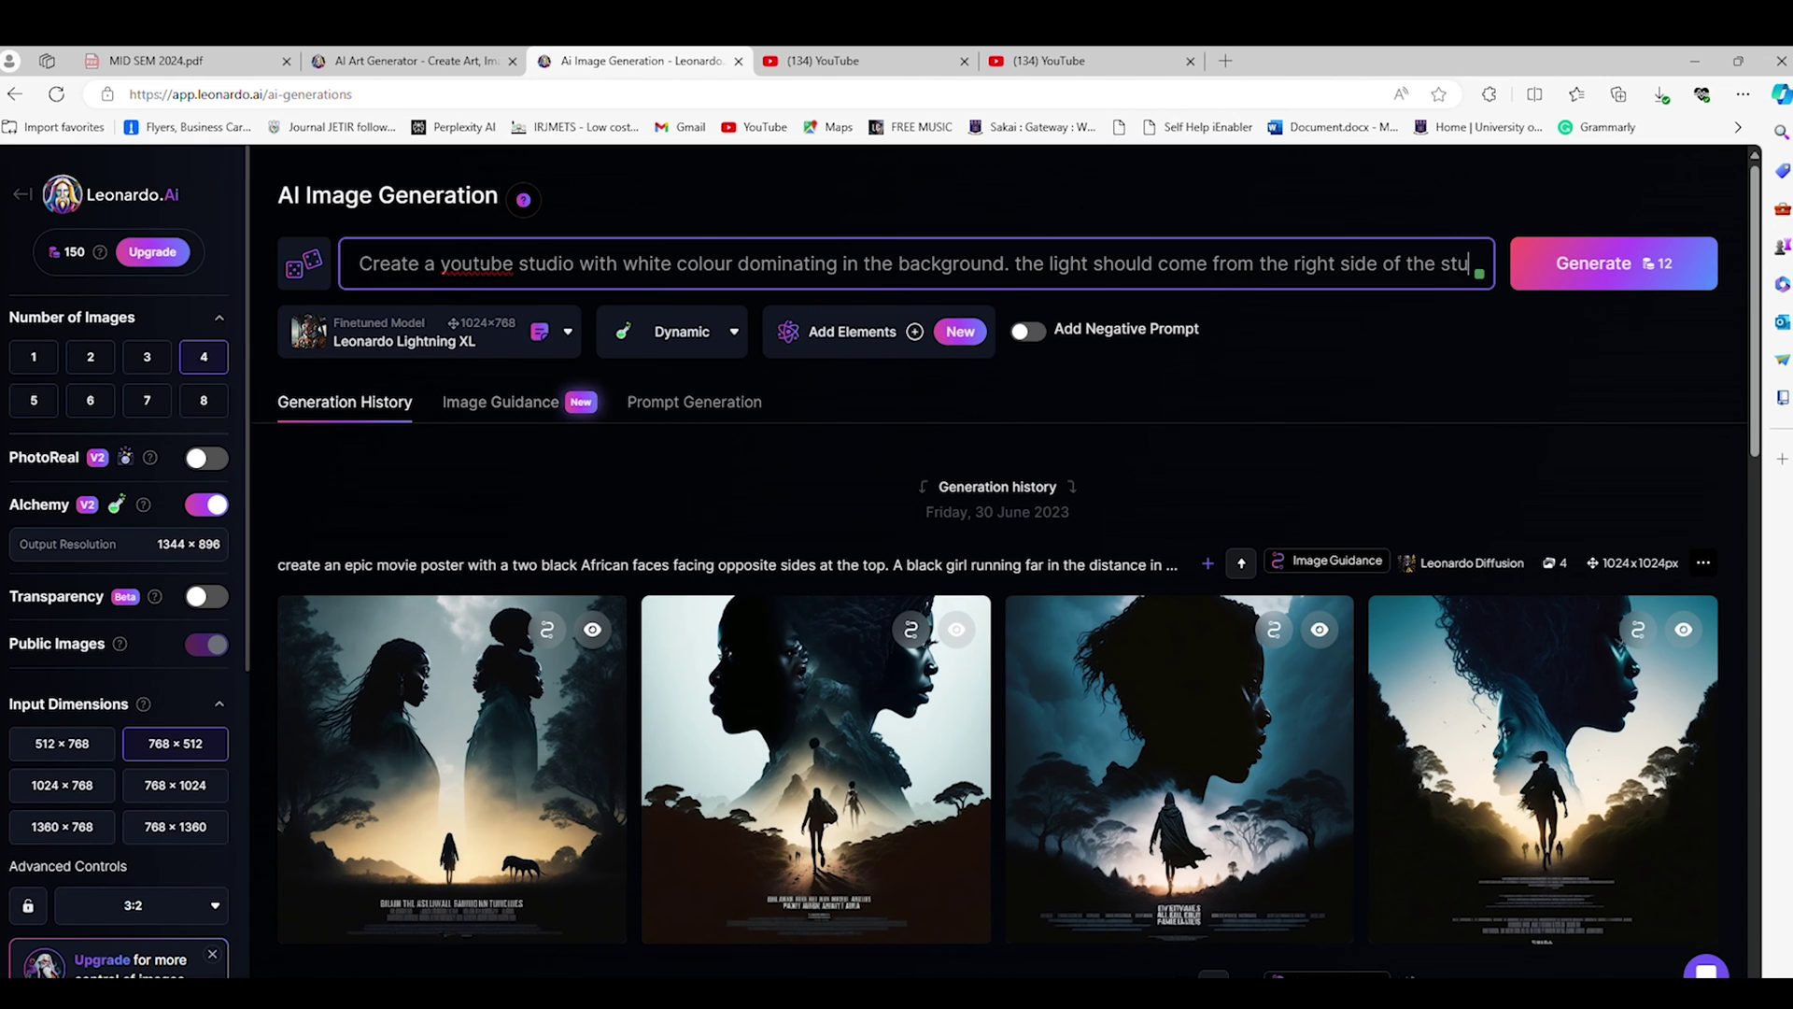
text(dio.)
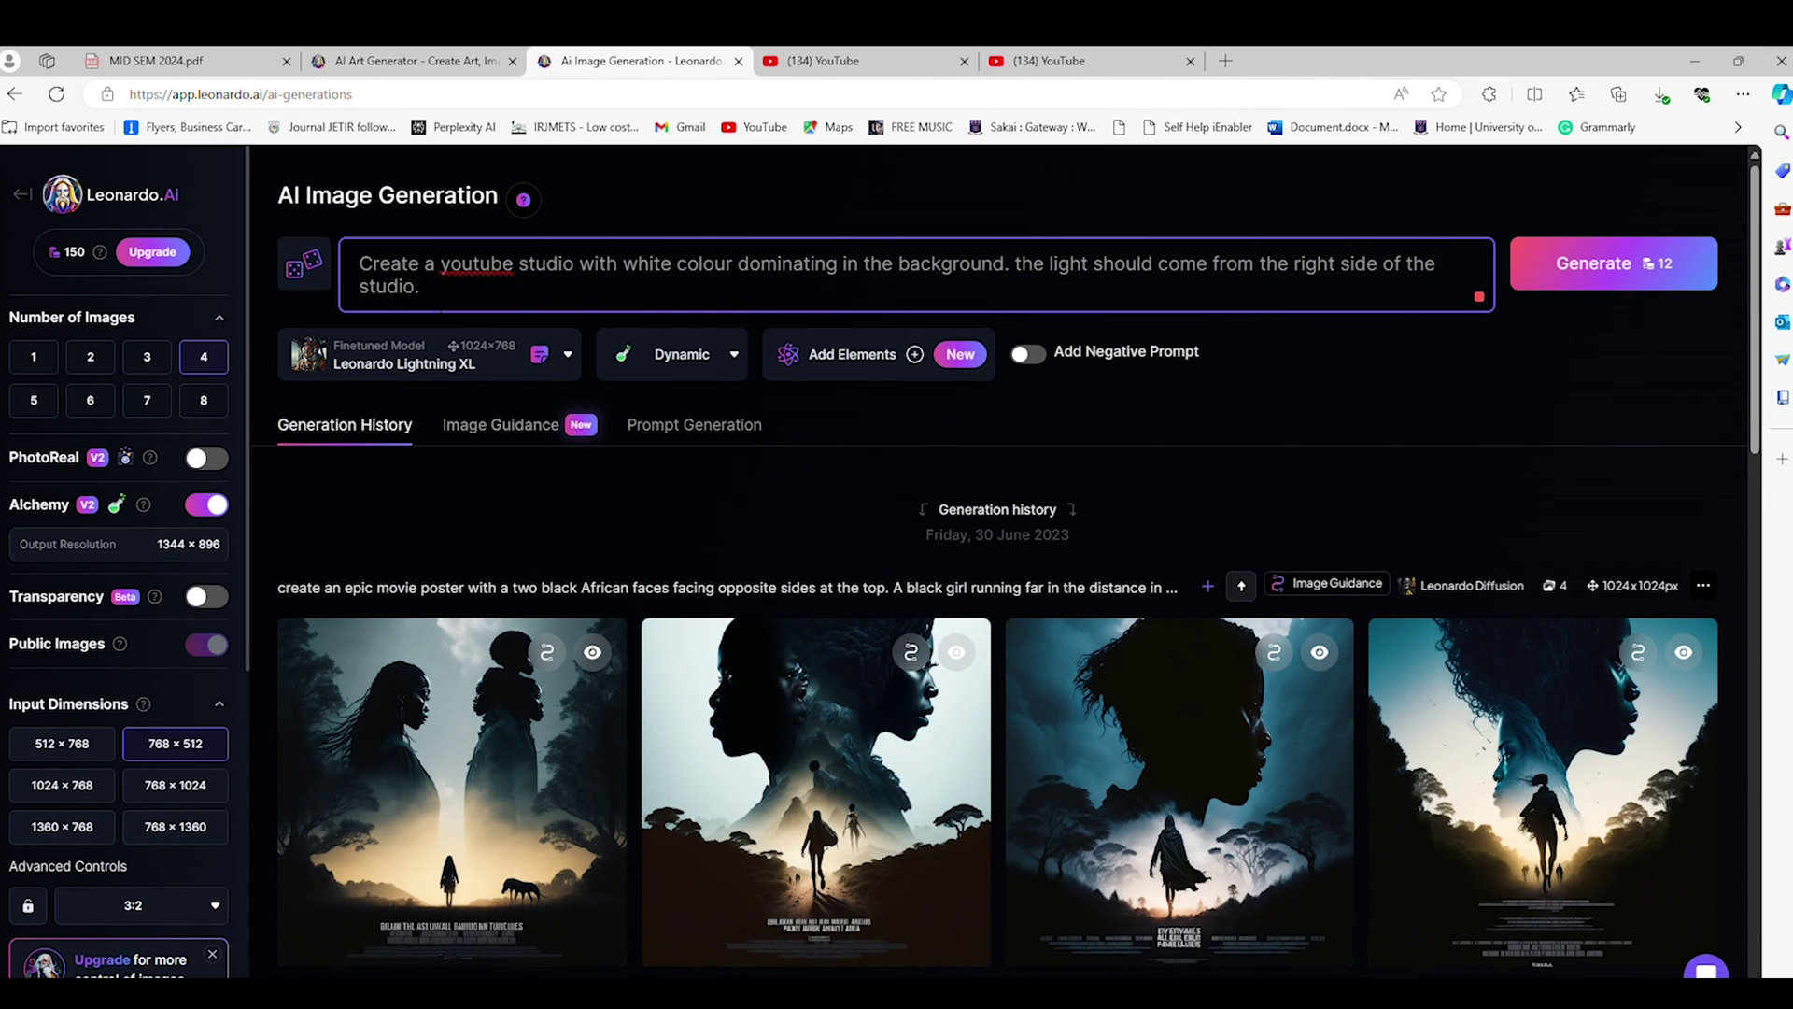
- Finish the image prompt with "create the image in a 16:9 format"
text( create the iage in a)
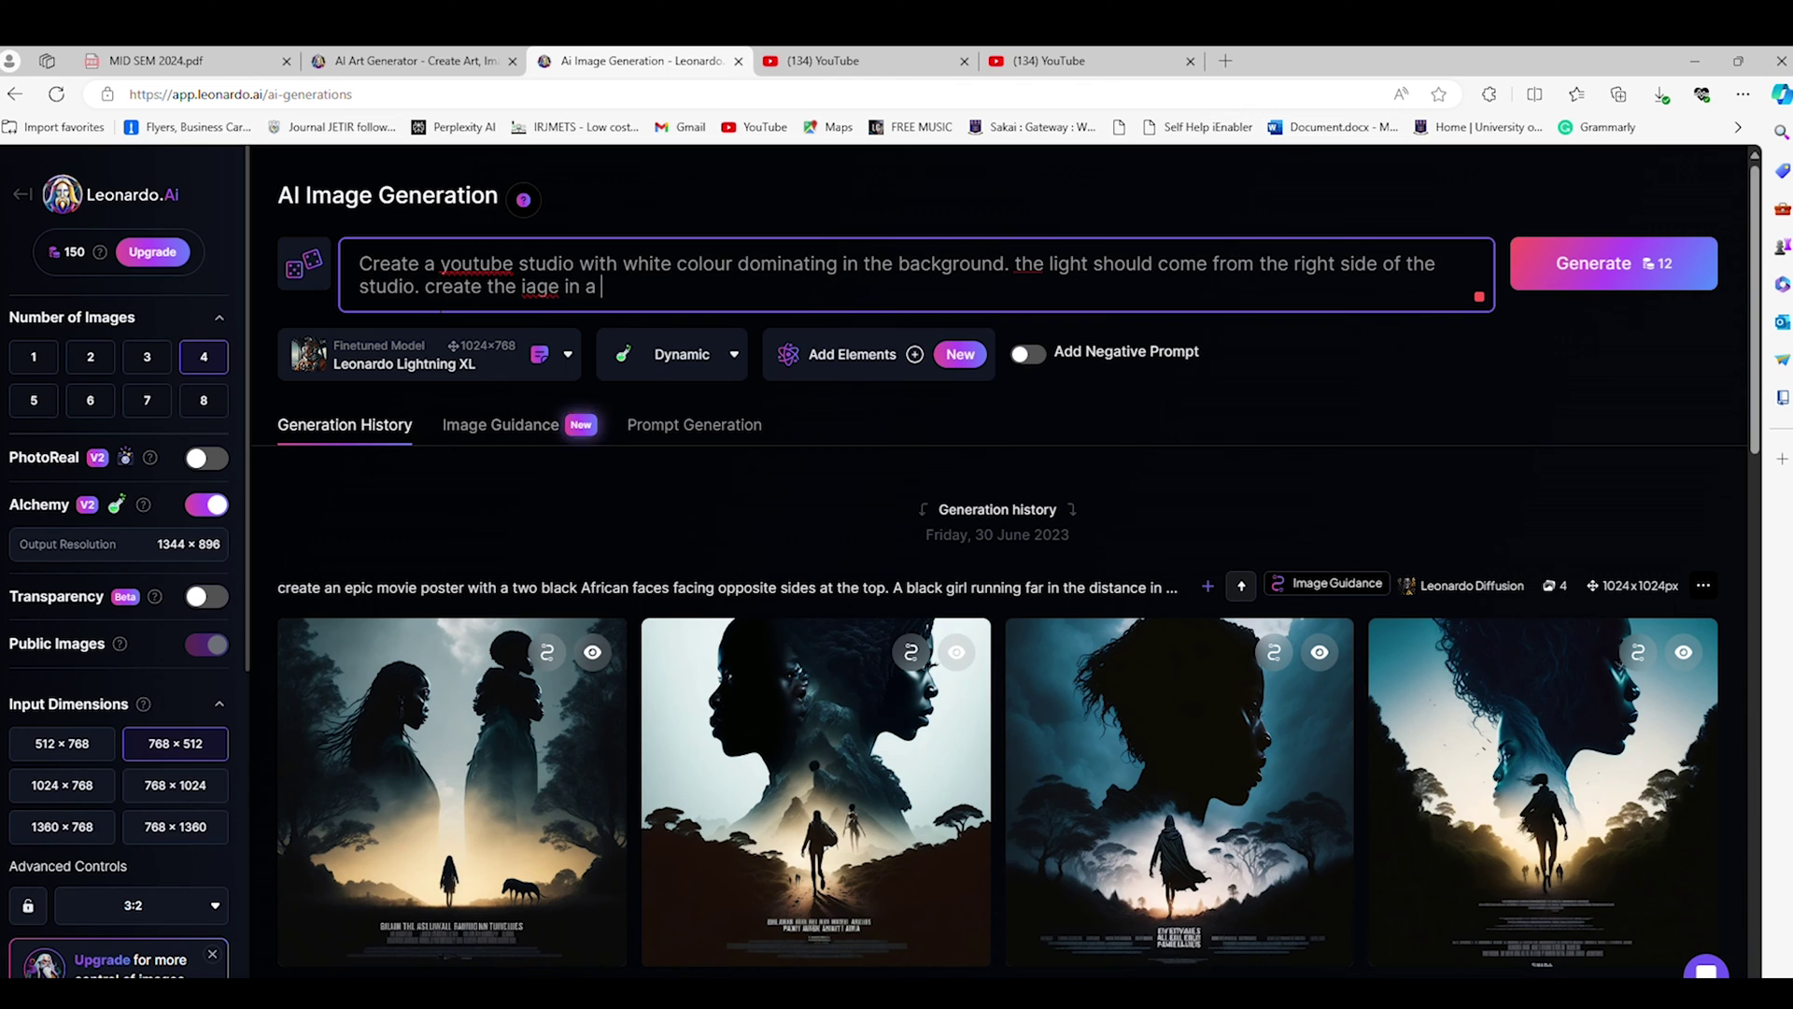
key(BackSpace)
key(BackSpace)
key(BackSpace)
key(BackSpace)
key(BackSpace)
key(BackSpace)
key(BackSpace)
key(BackSpace)
key(BackSpace)
text(mage in)
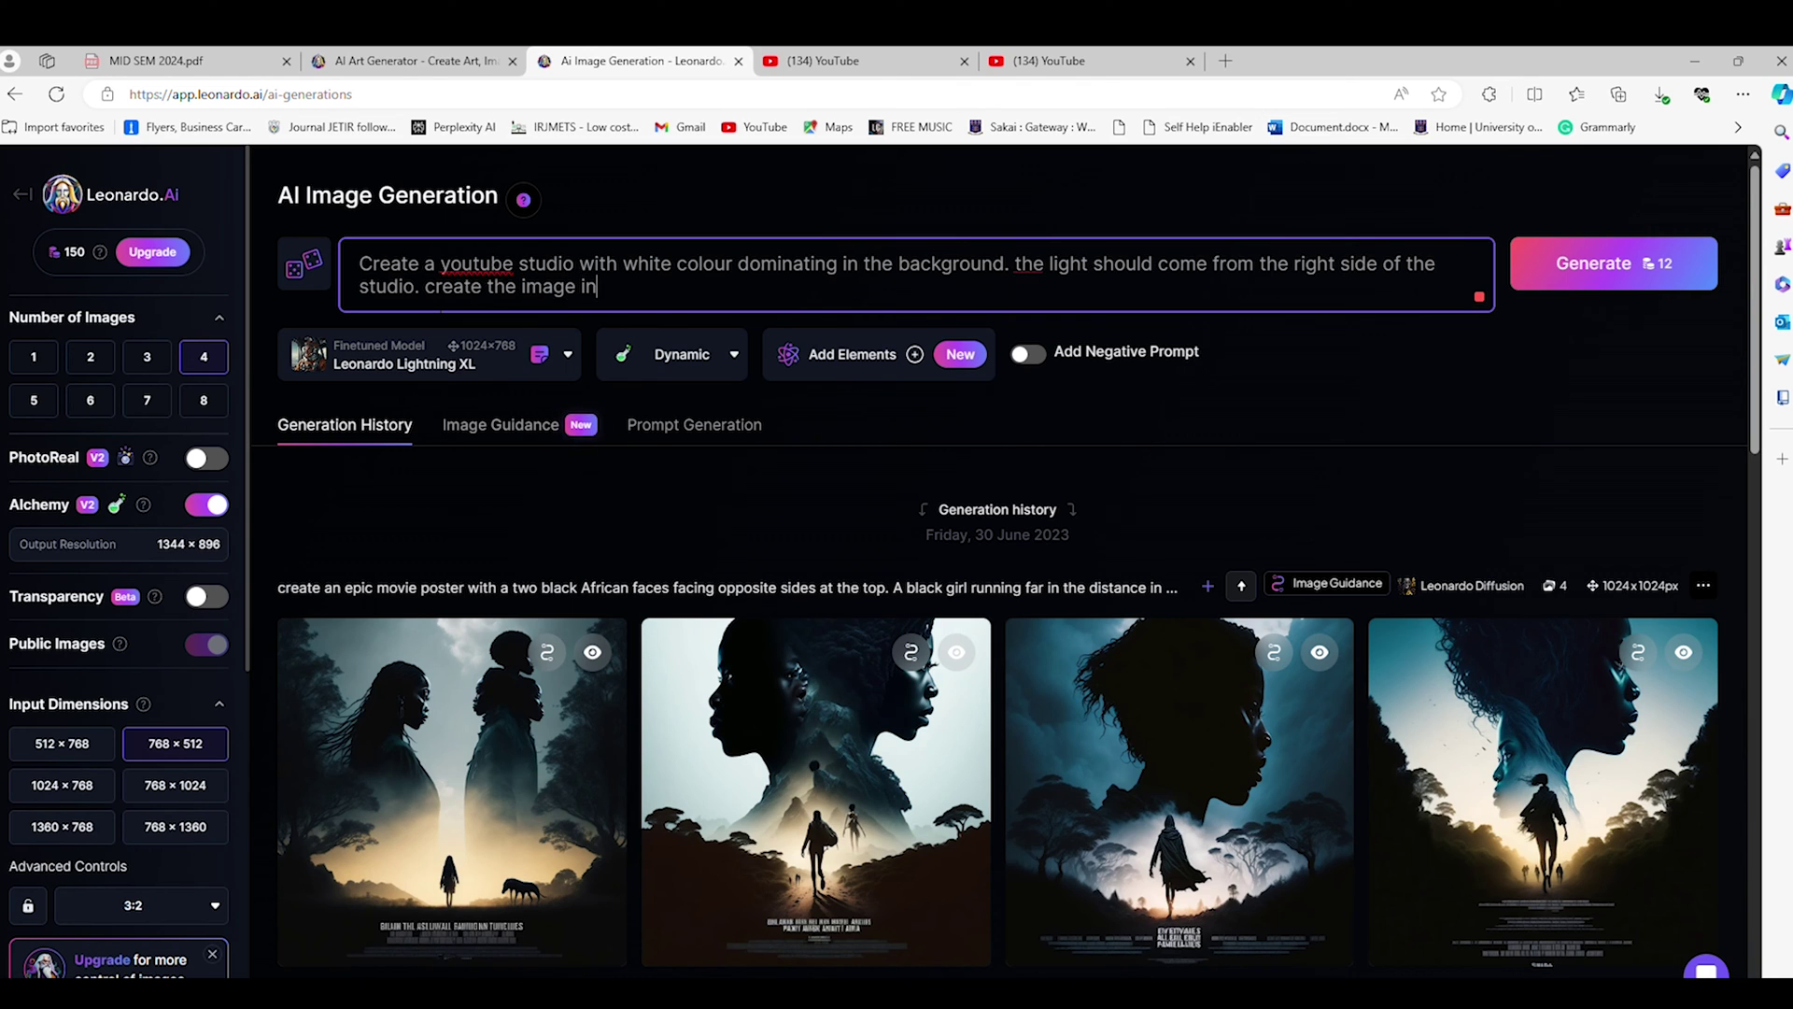
text( a 16:9 format)
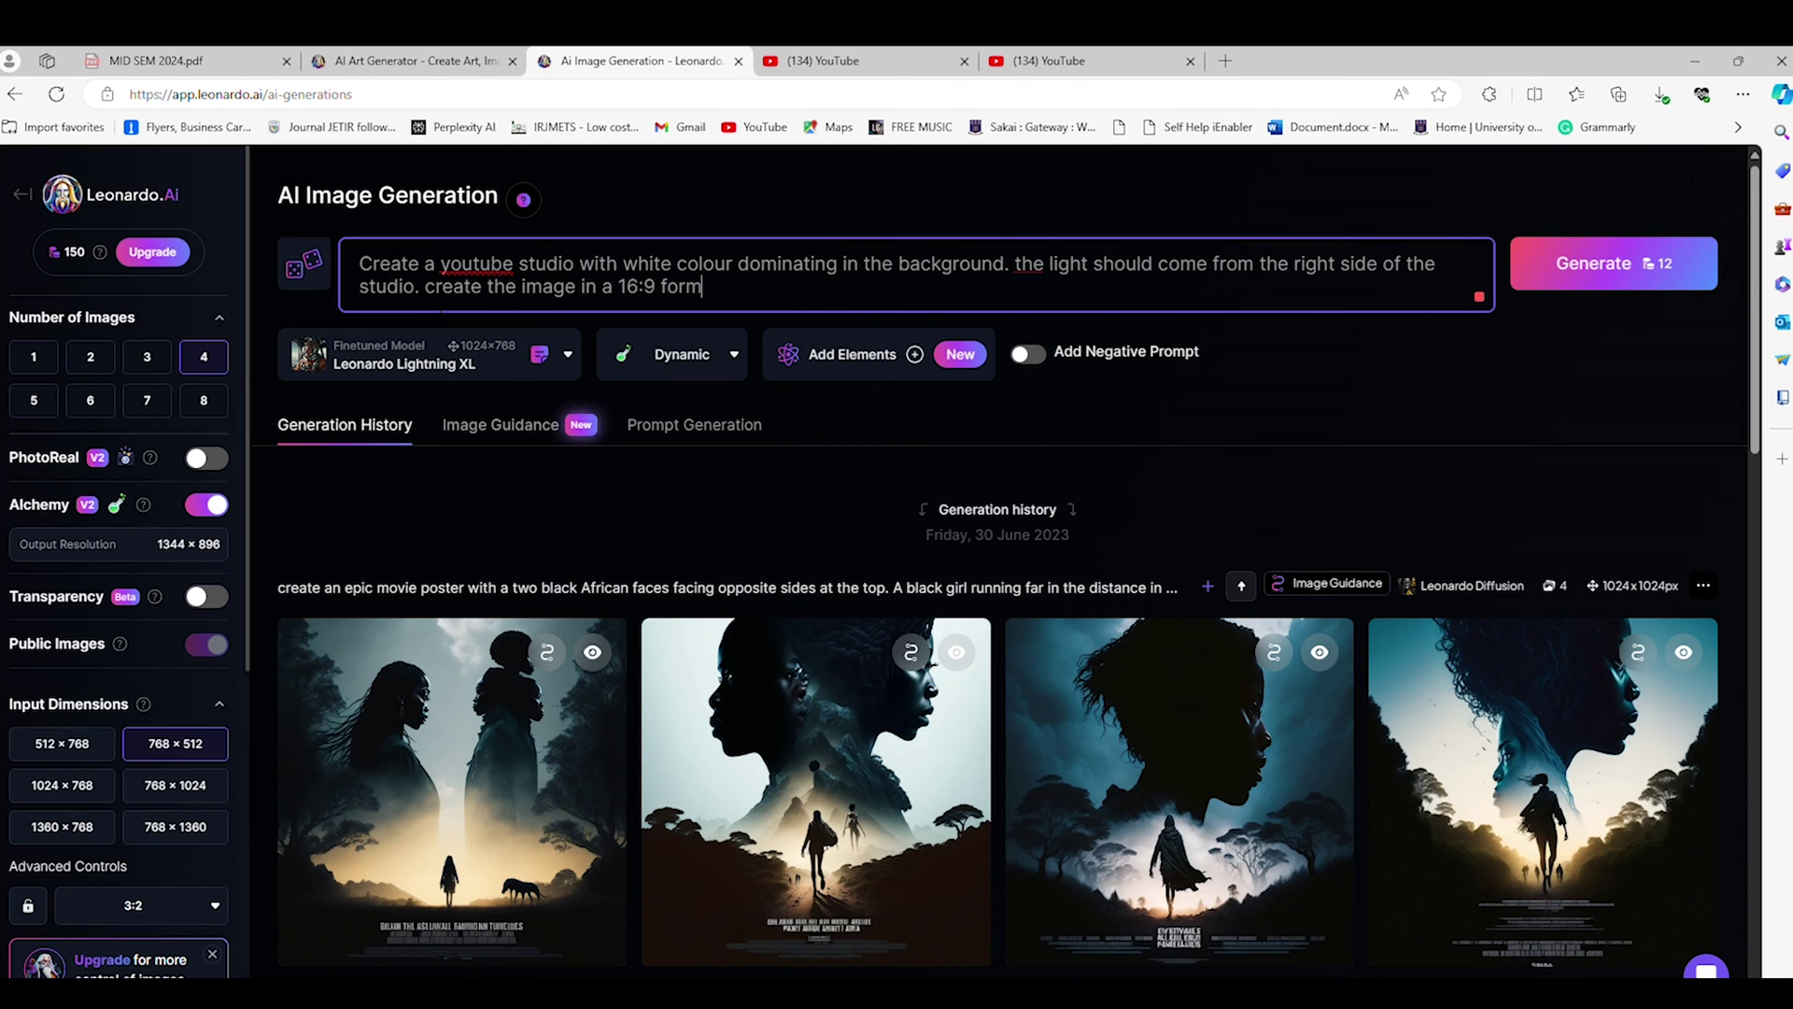
- Insert "photo realistic" before "youtube" in the prompt and generate the images
click(1556, 270)
click(435, 264)
text(photo realis)
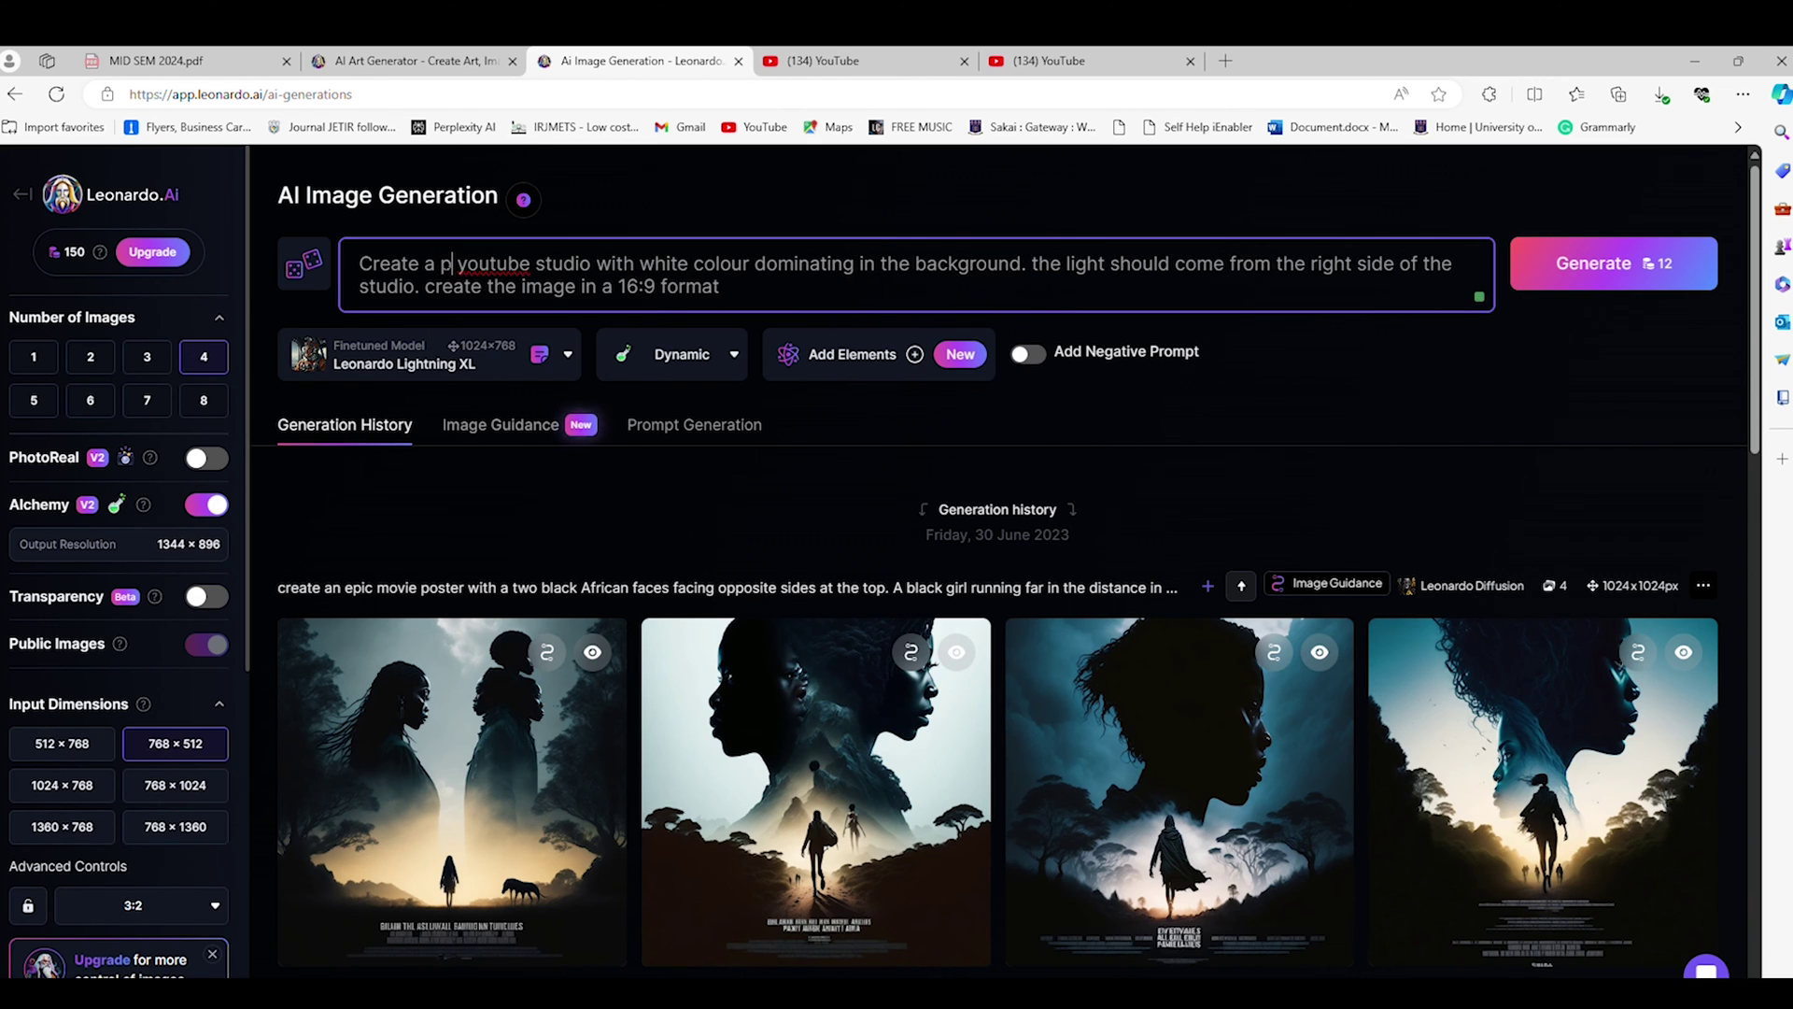
text(tic)
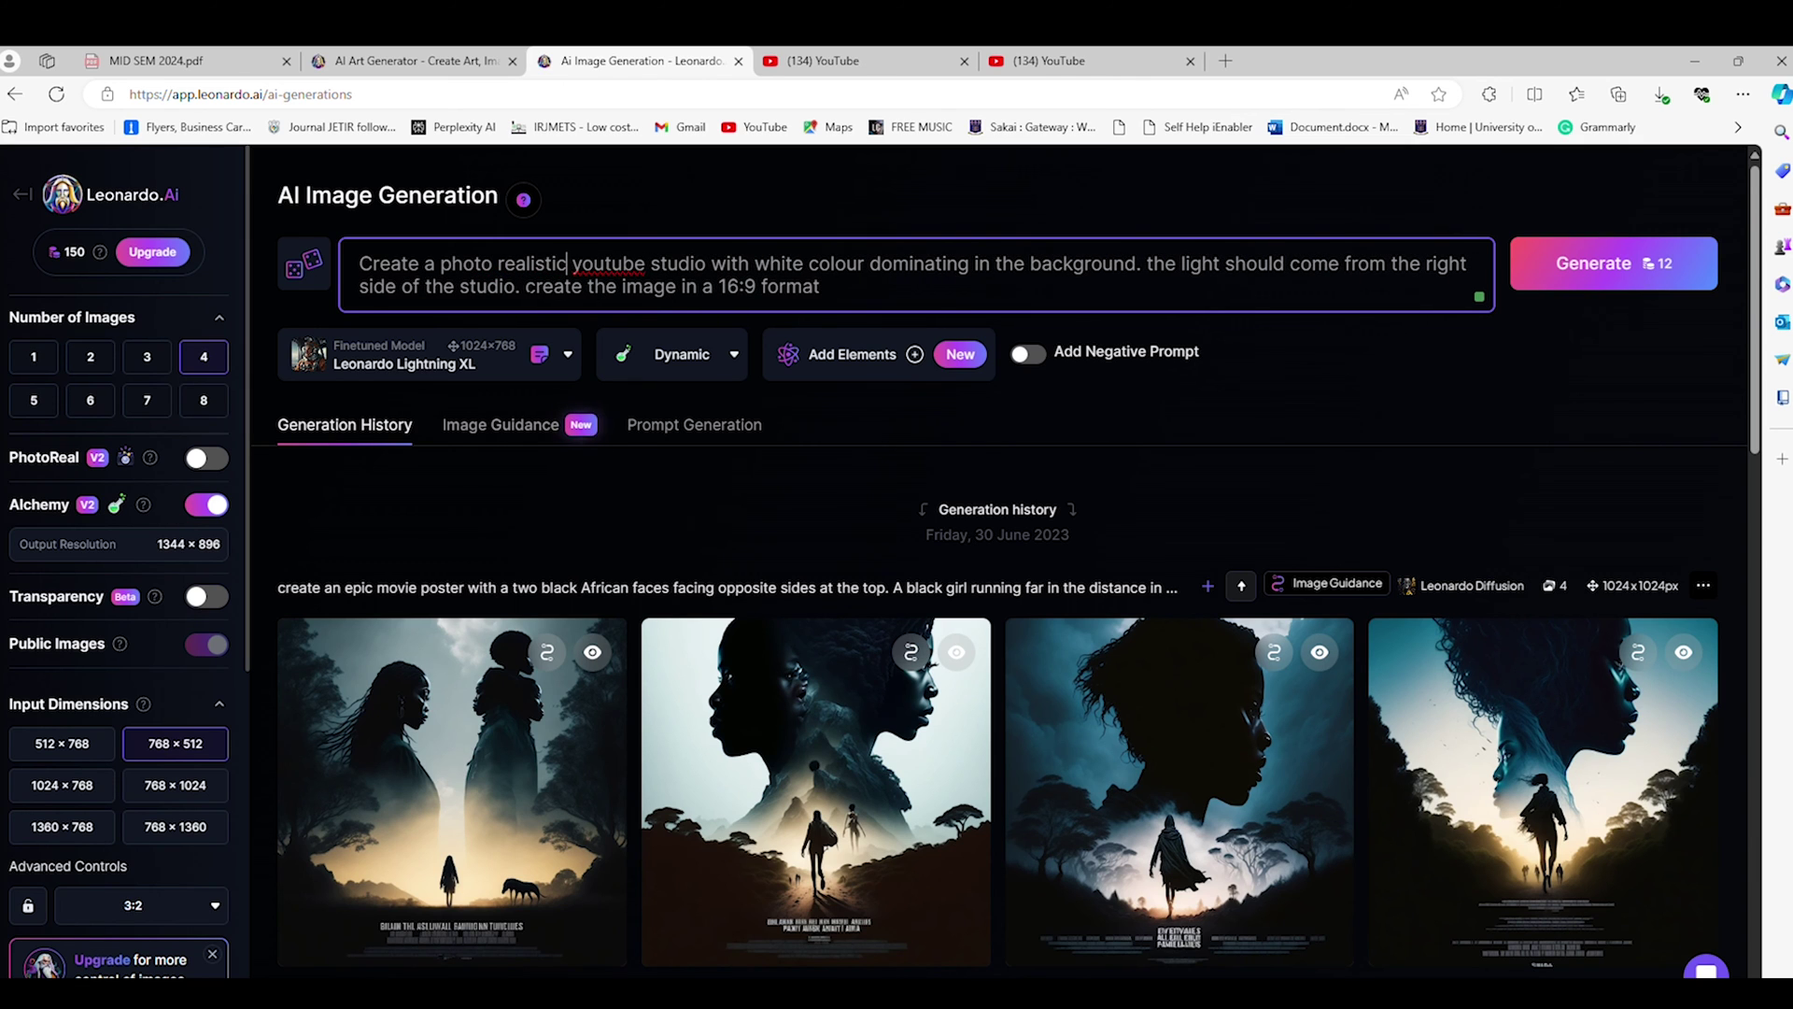
click(1611, 266)
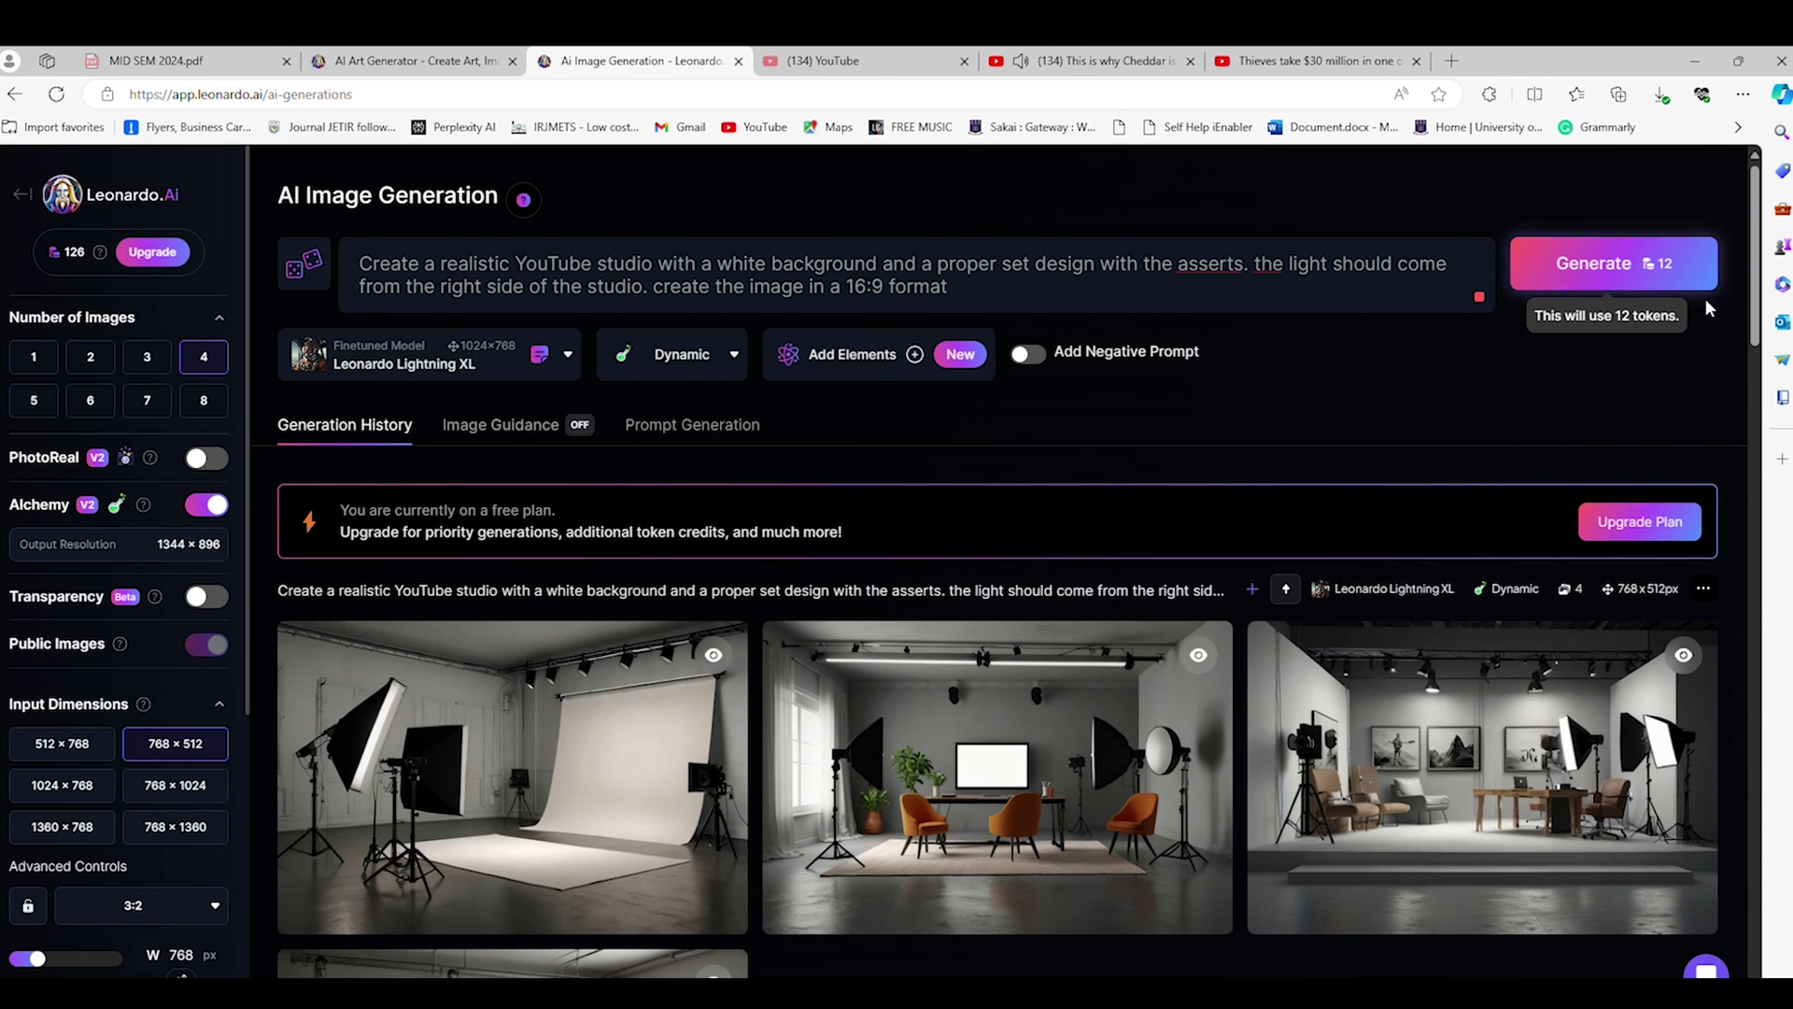
- Compare the generated studio images at full size and download the one with the wooden desk and framed pictures
click(1453, 635)
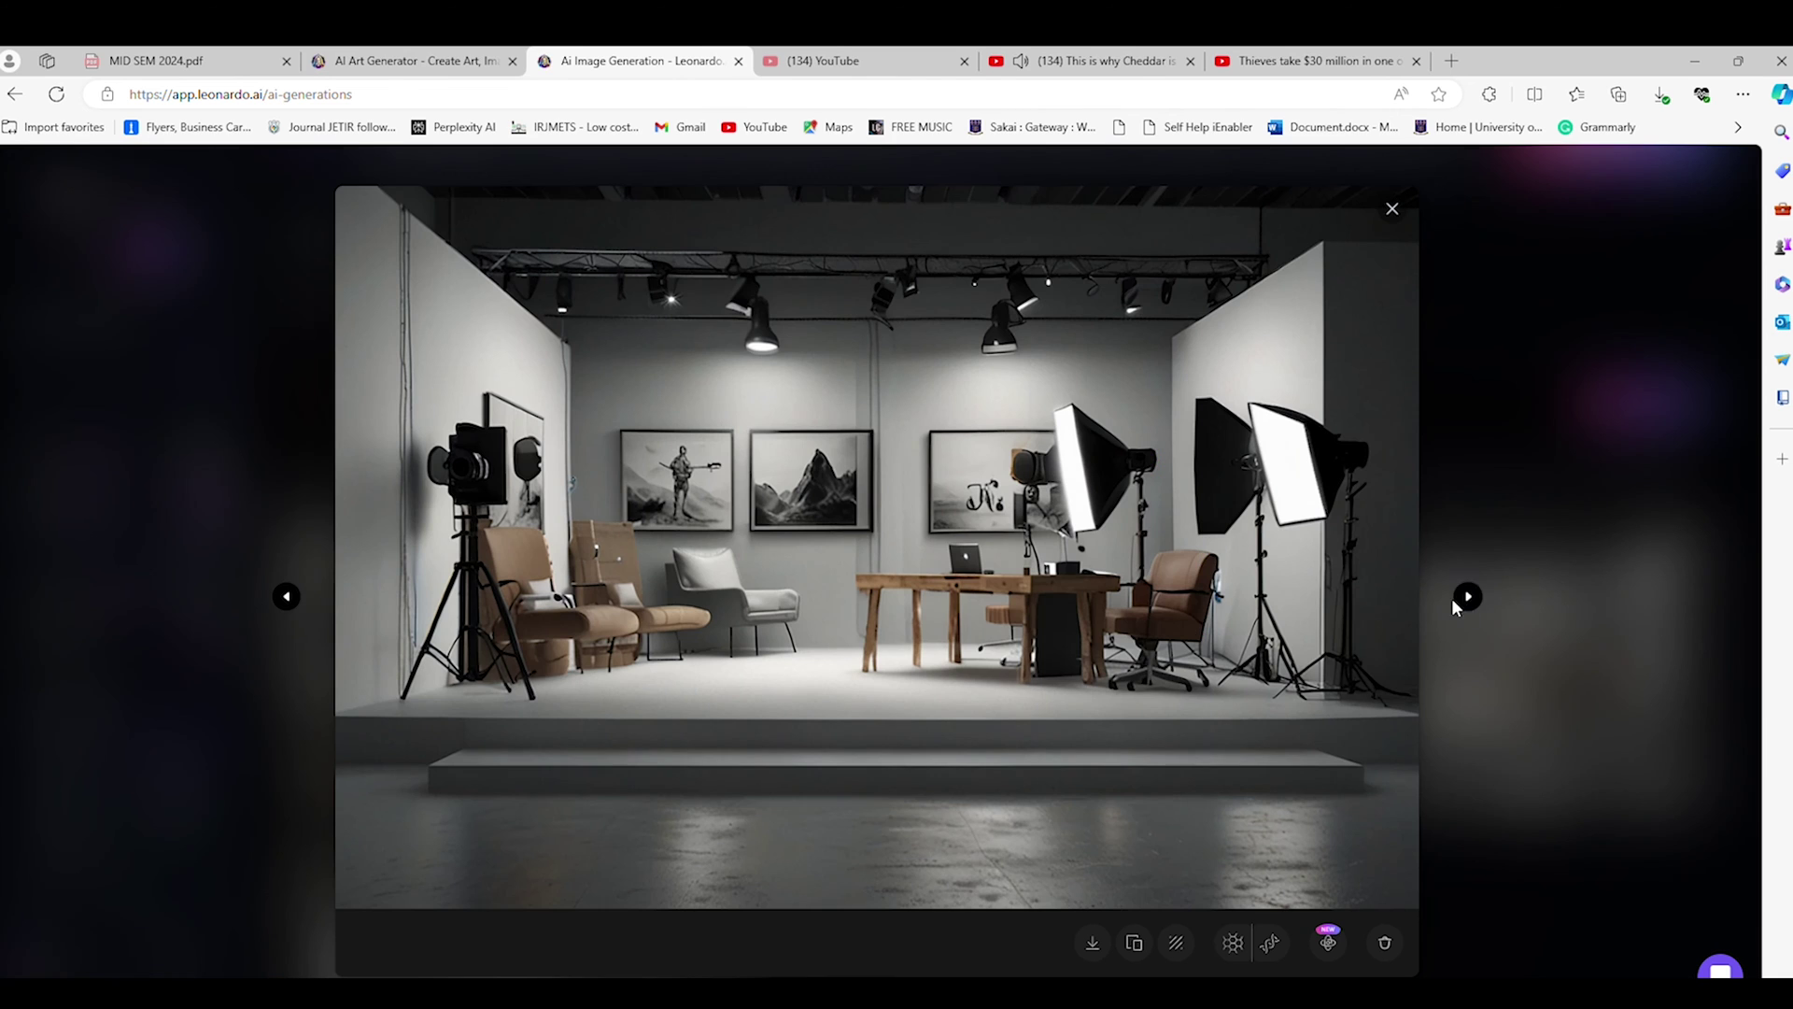
click(1481, 602)
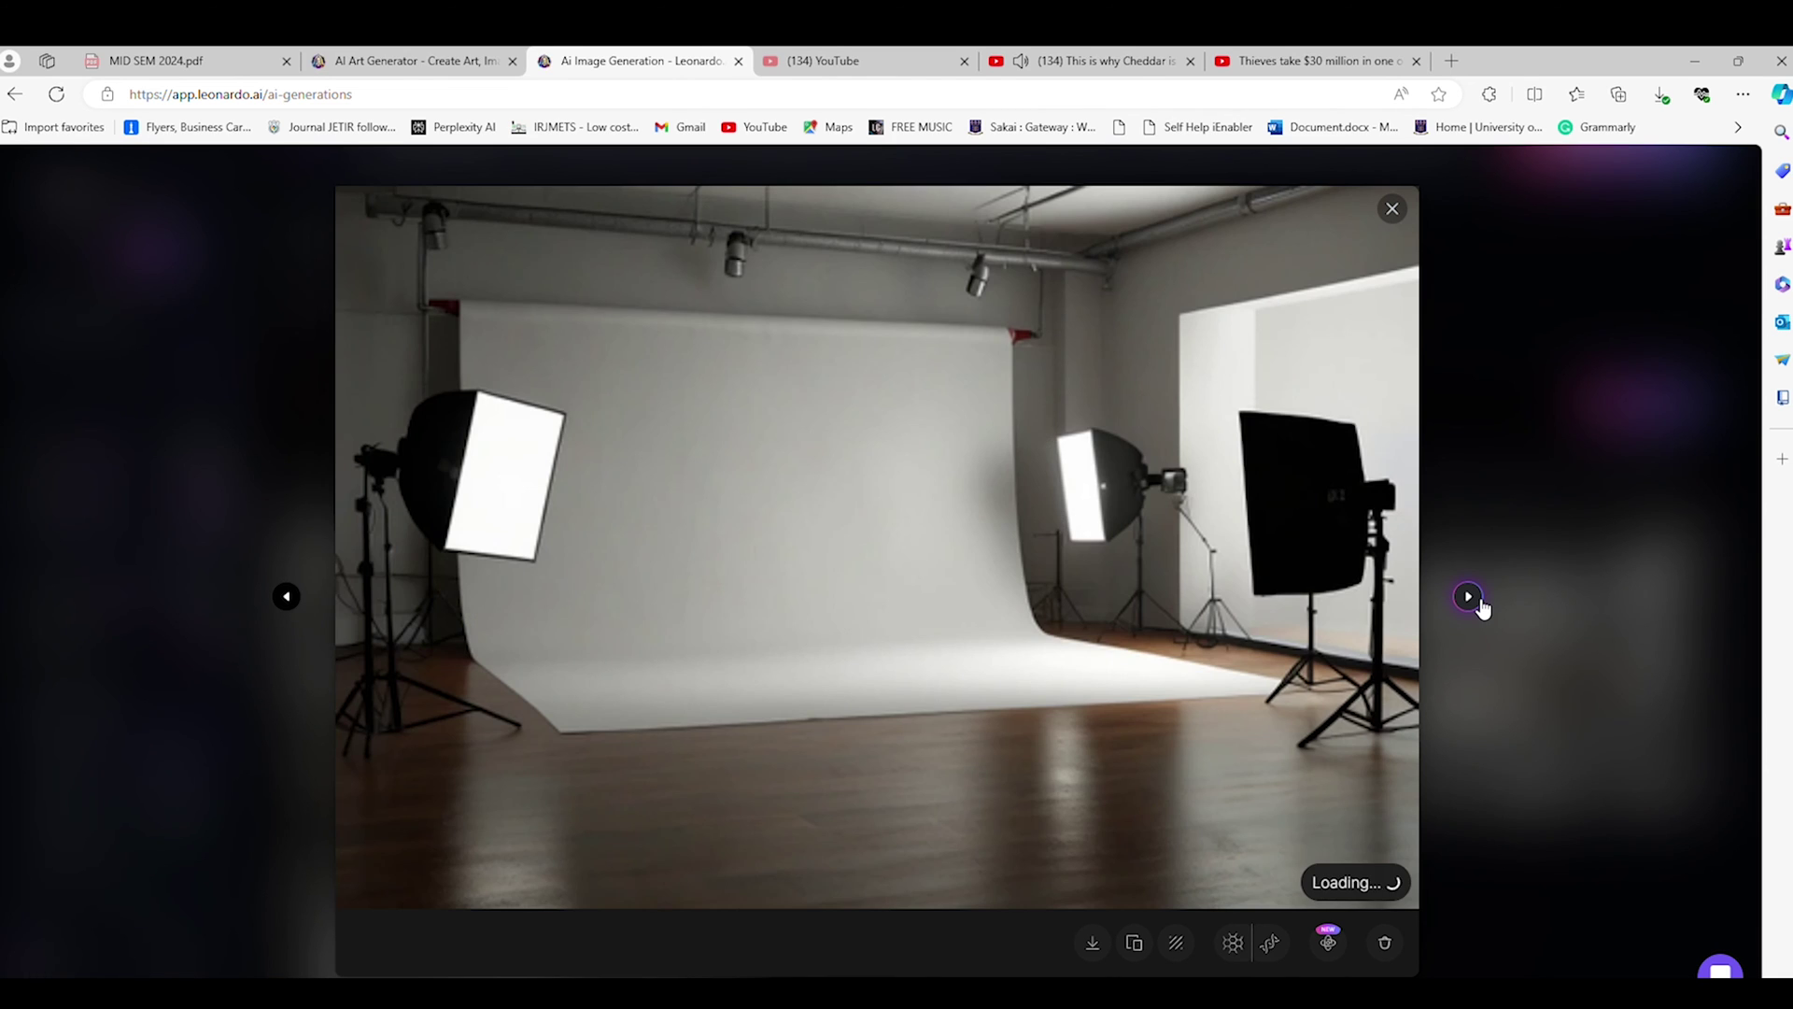
click(287, 596)
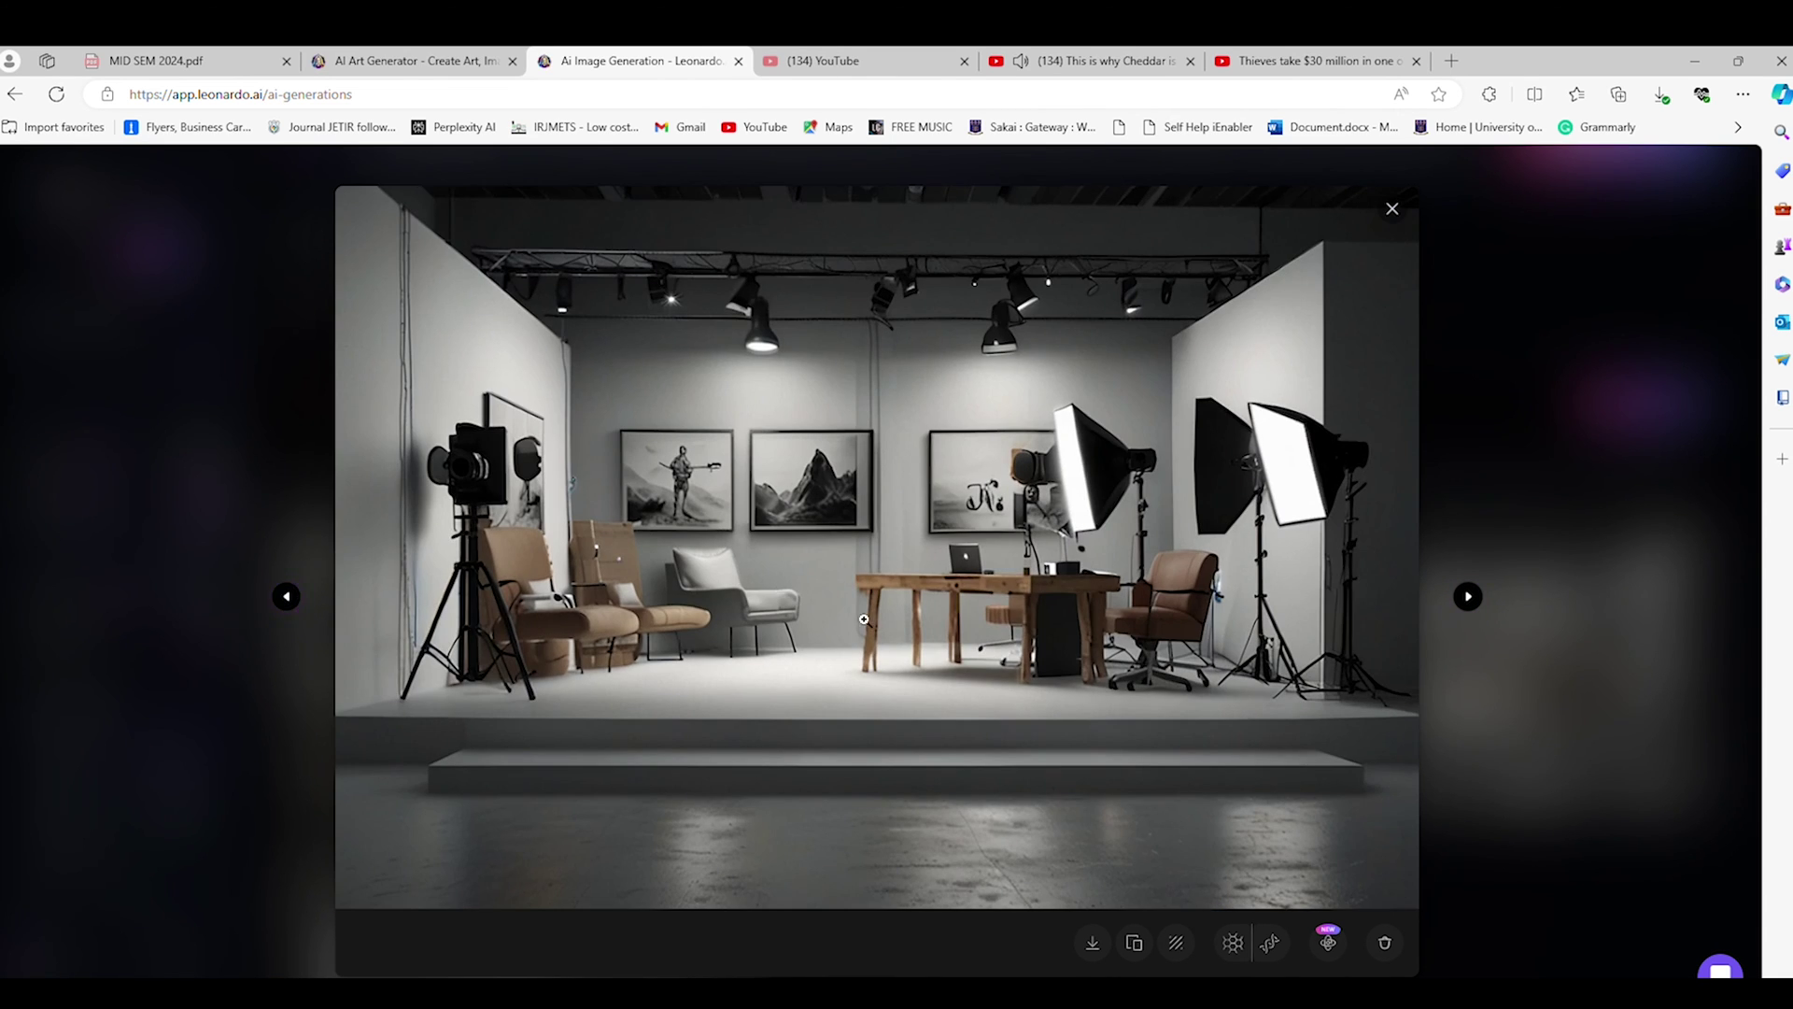
click(1093, 945)
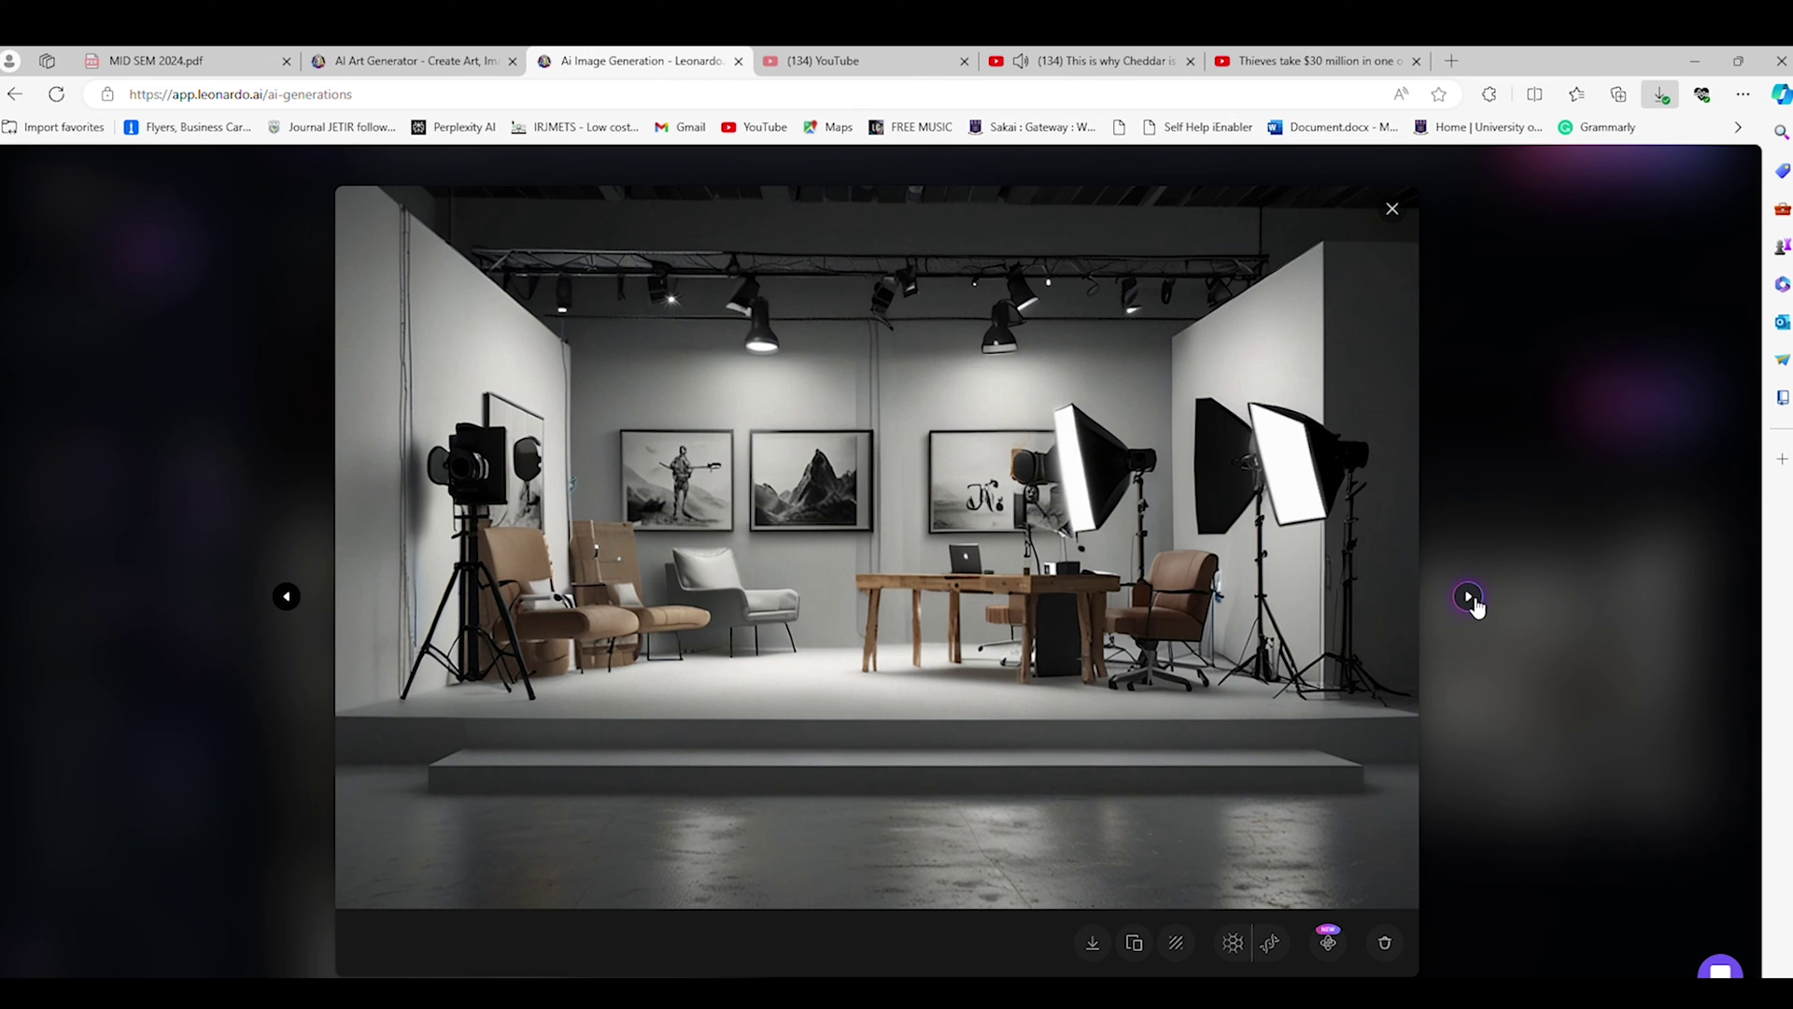
click(297, 609)
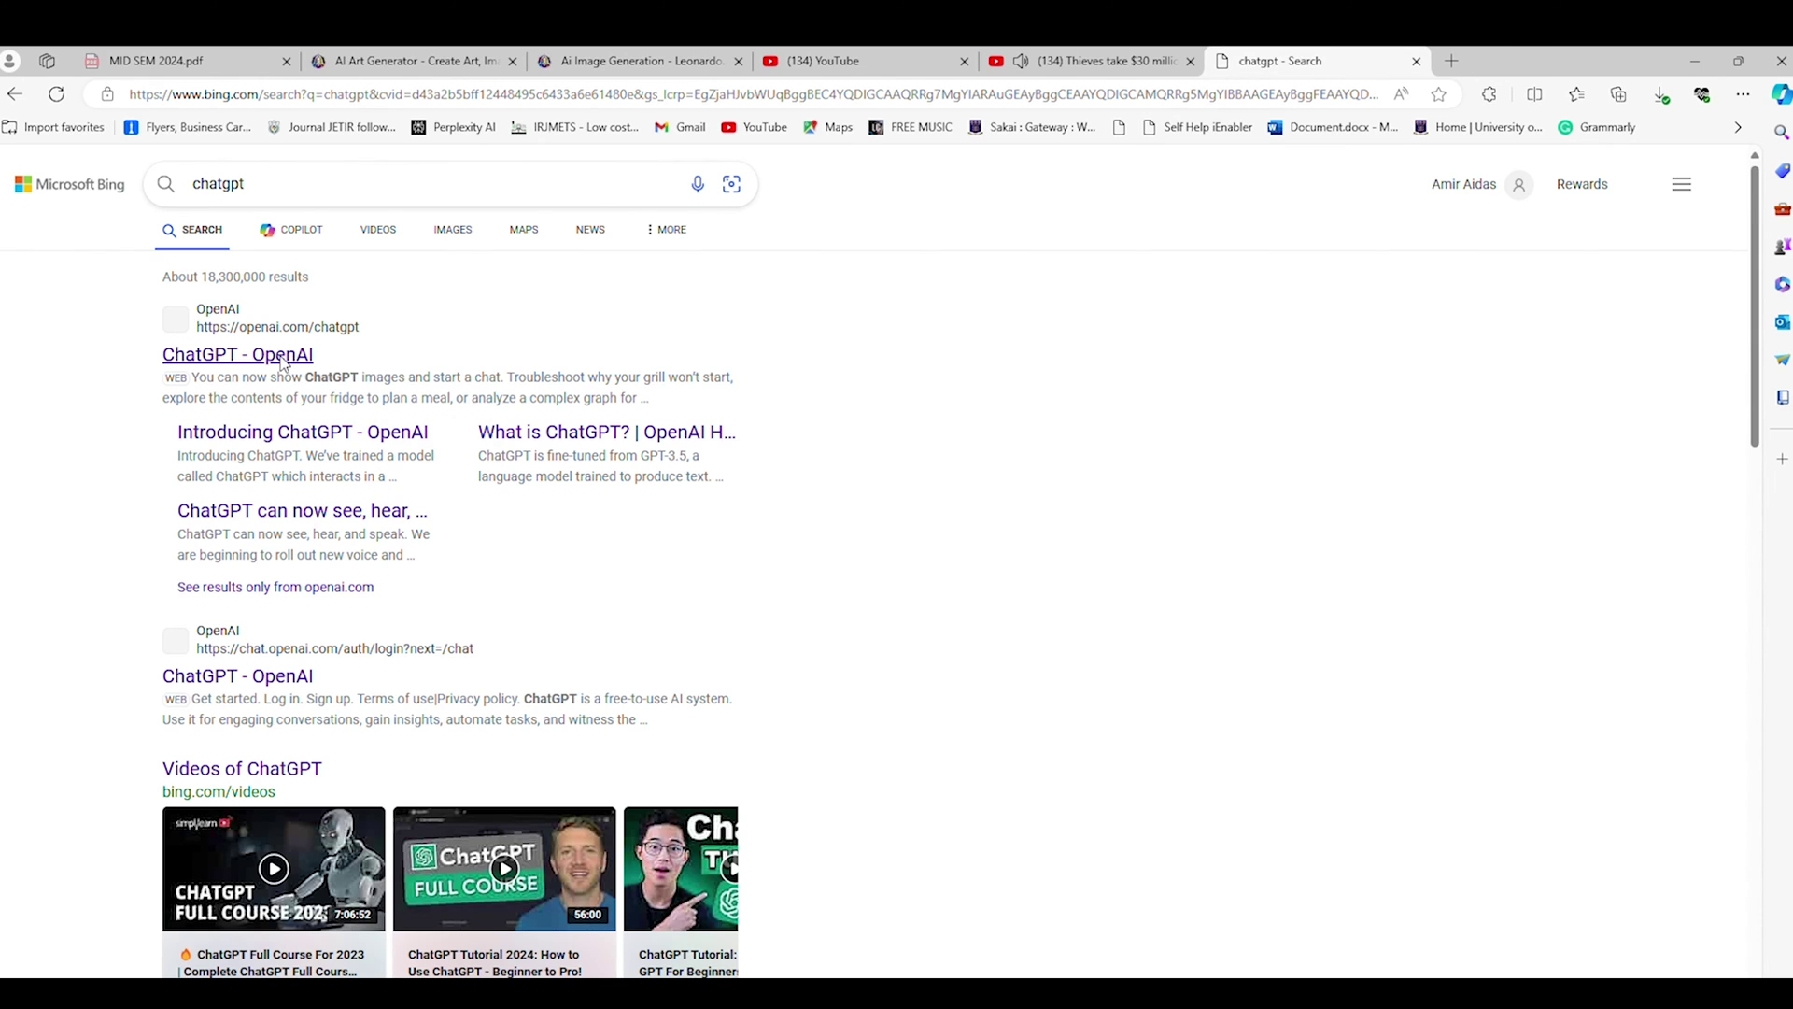
- Switch to ChatGPT from the search results and log in with the Google account
click(282, 359)
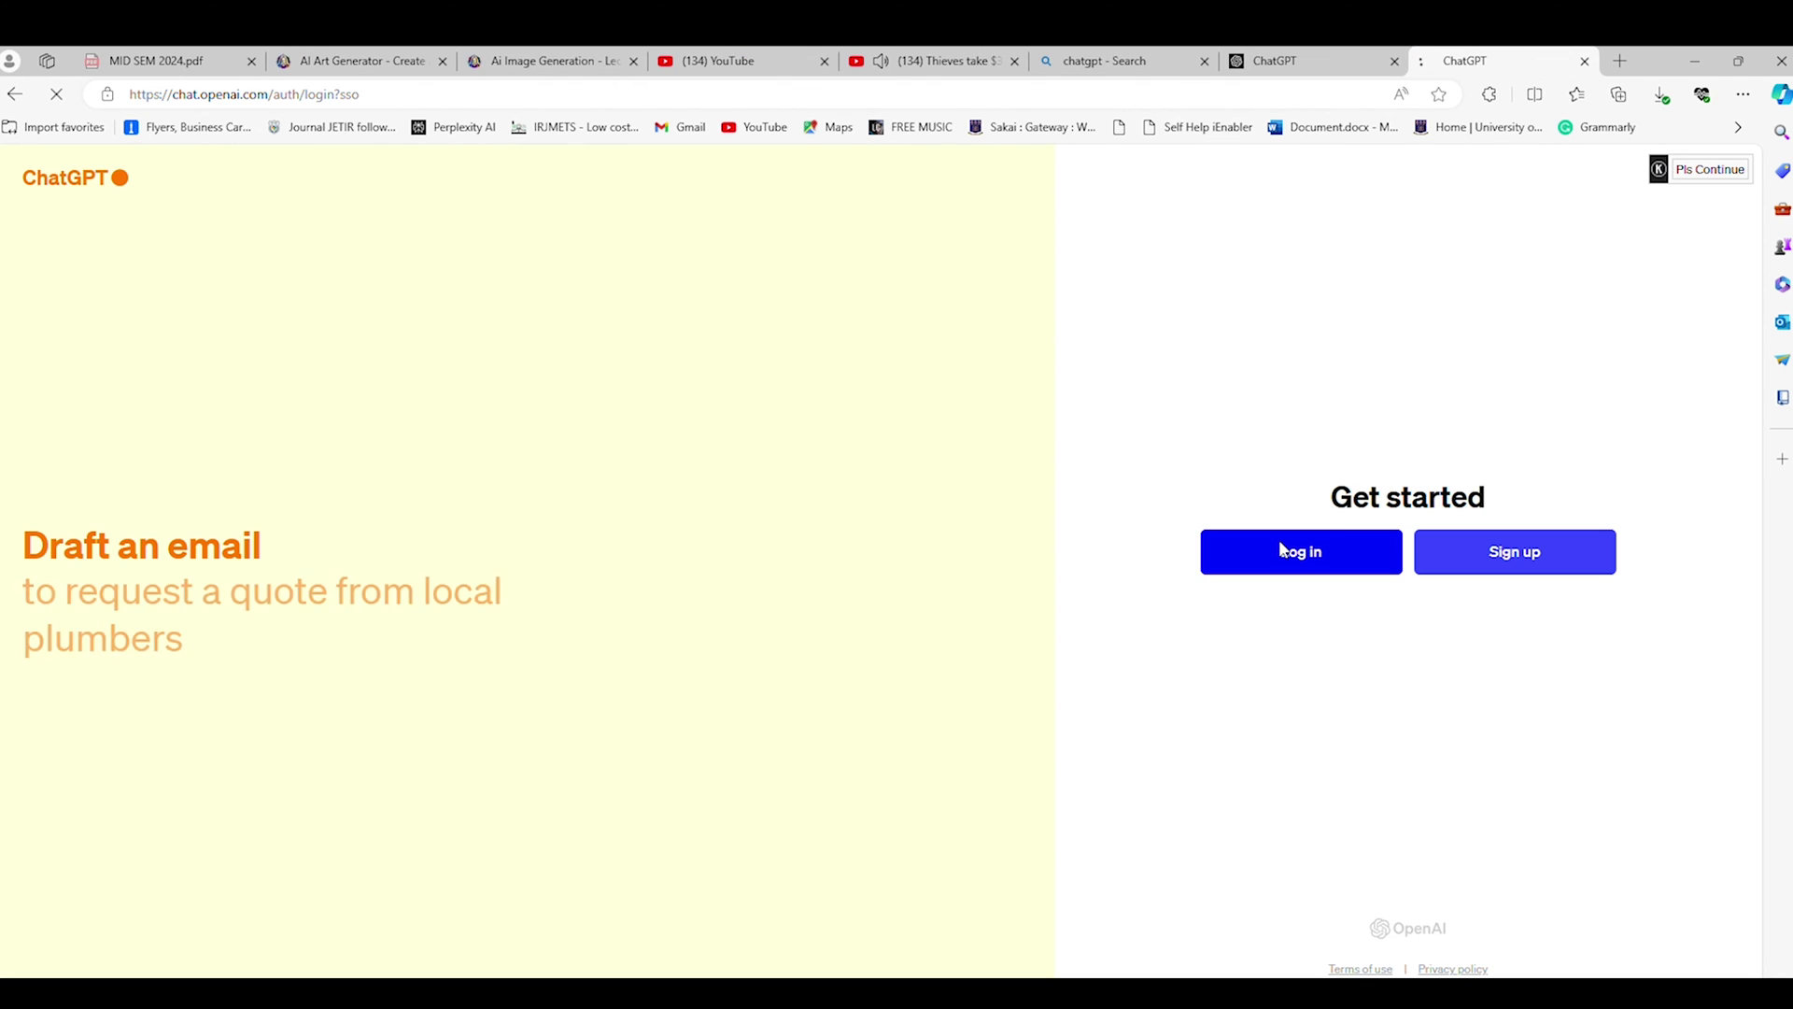
click(1283, 549)
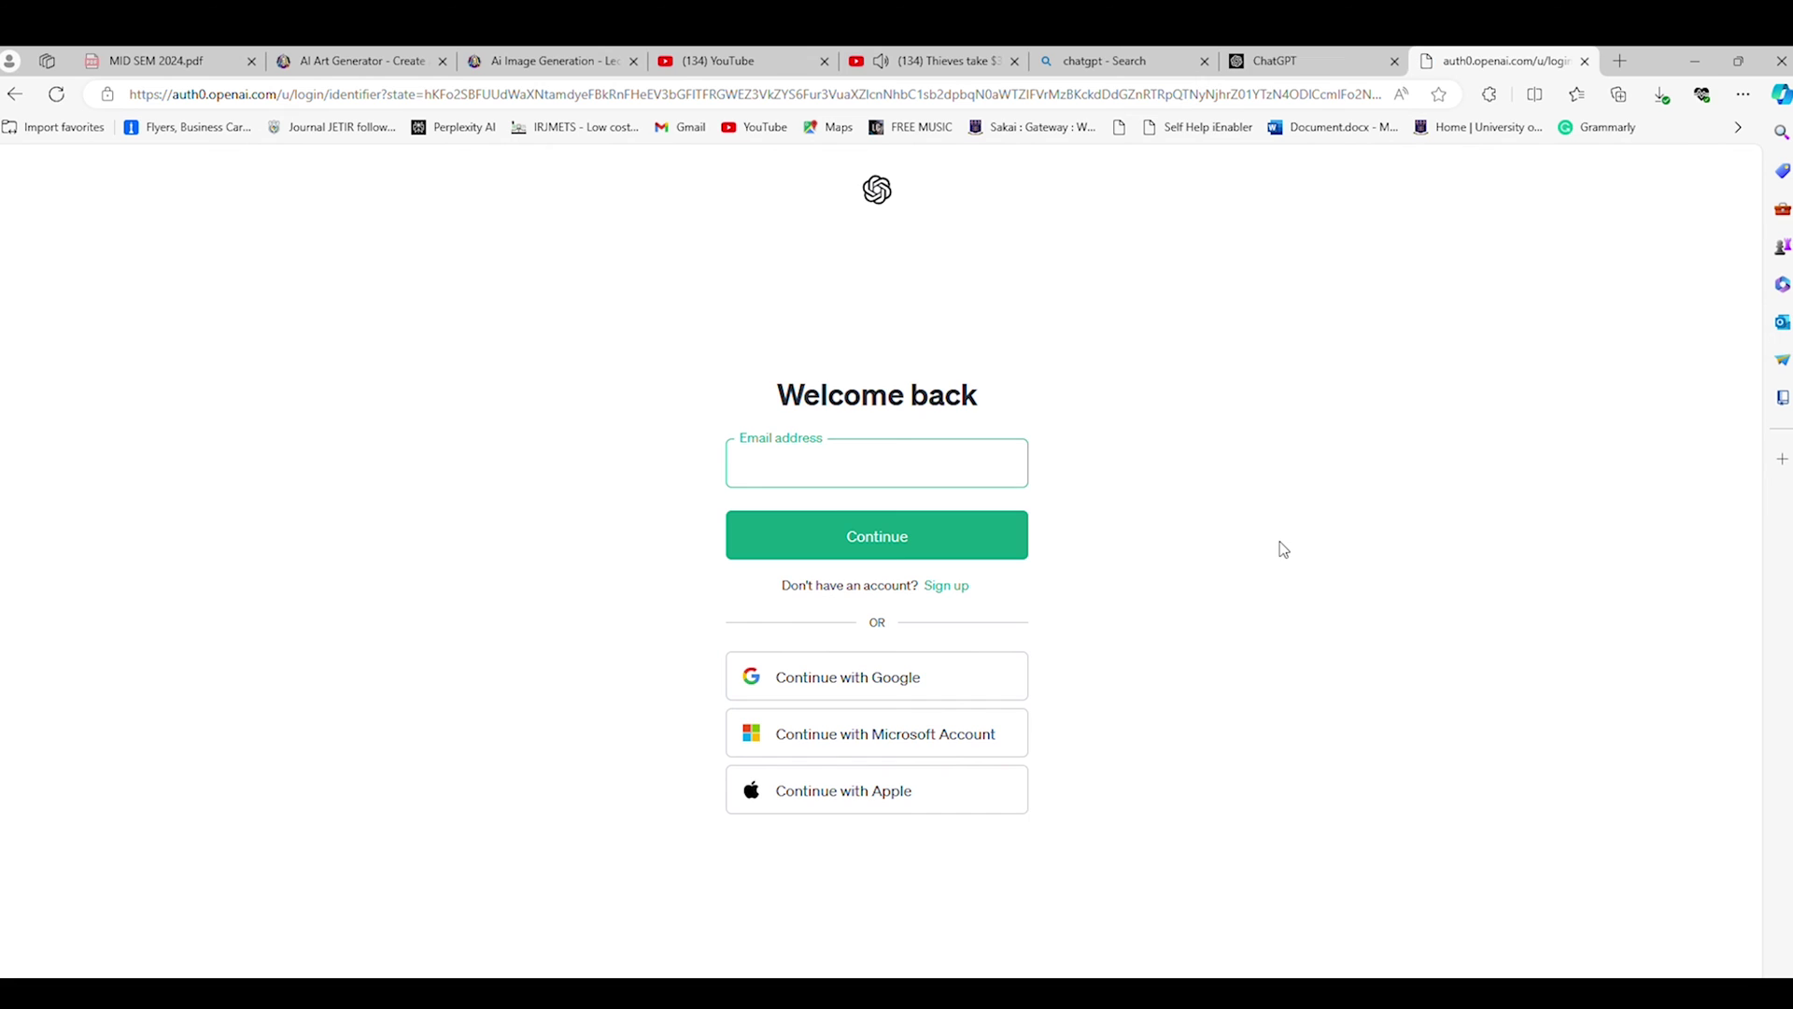
click(907, 685)
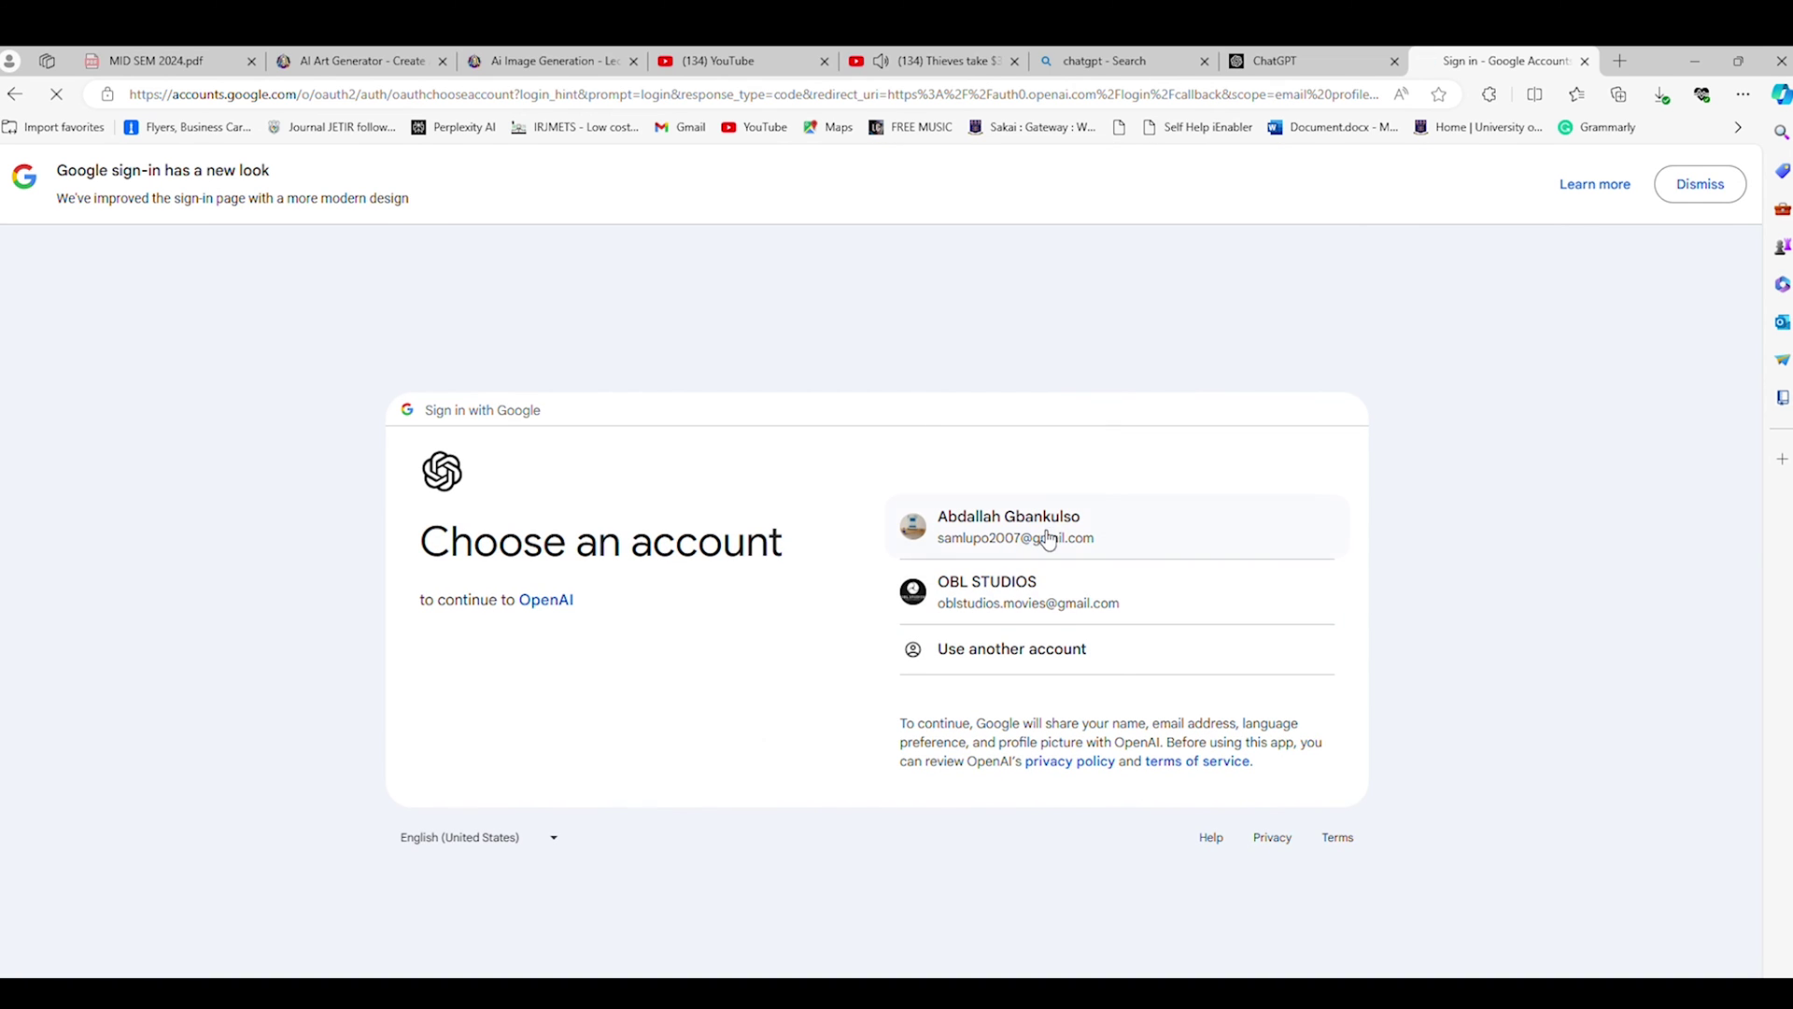
click(1043, 604)
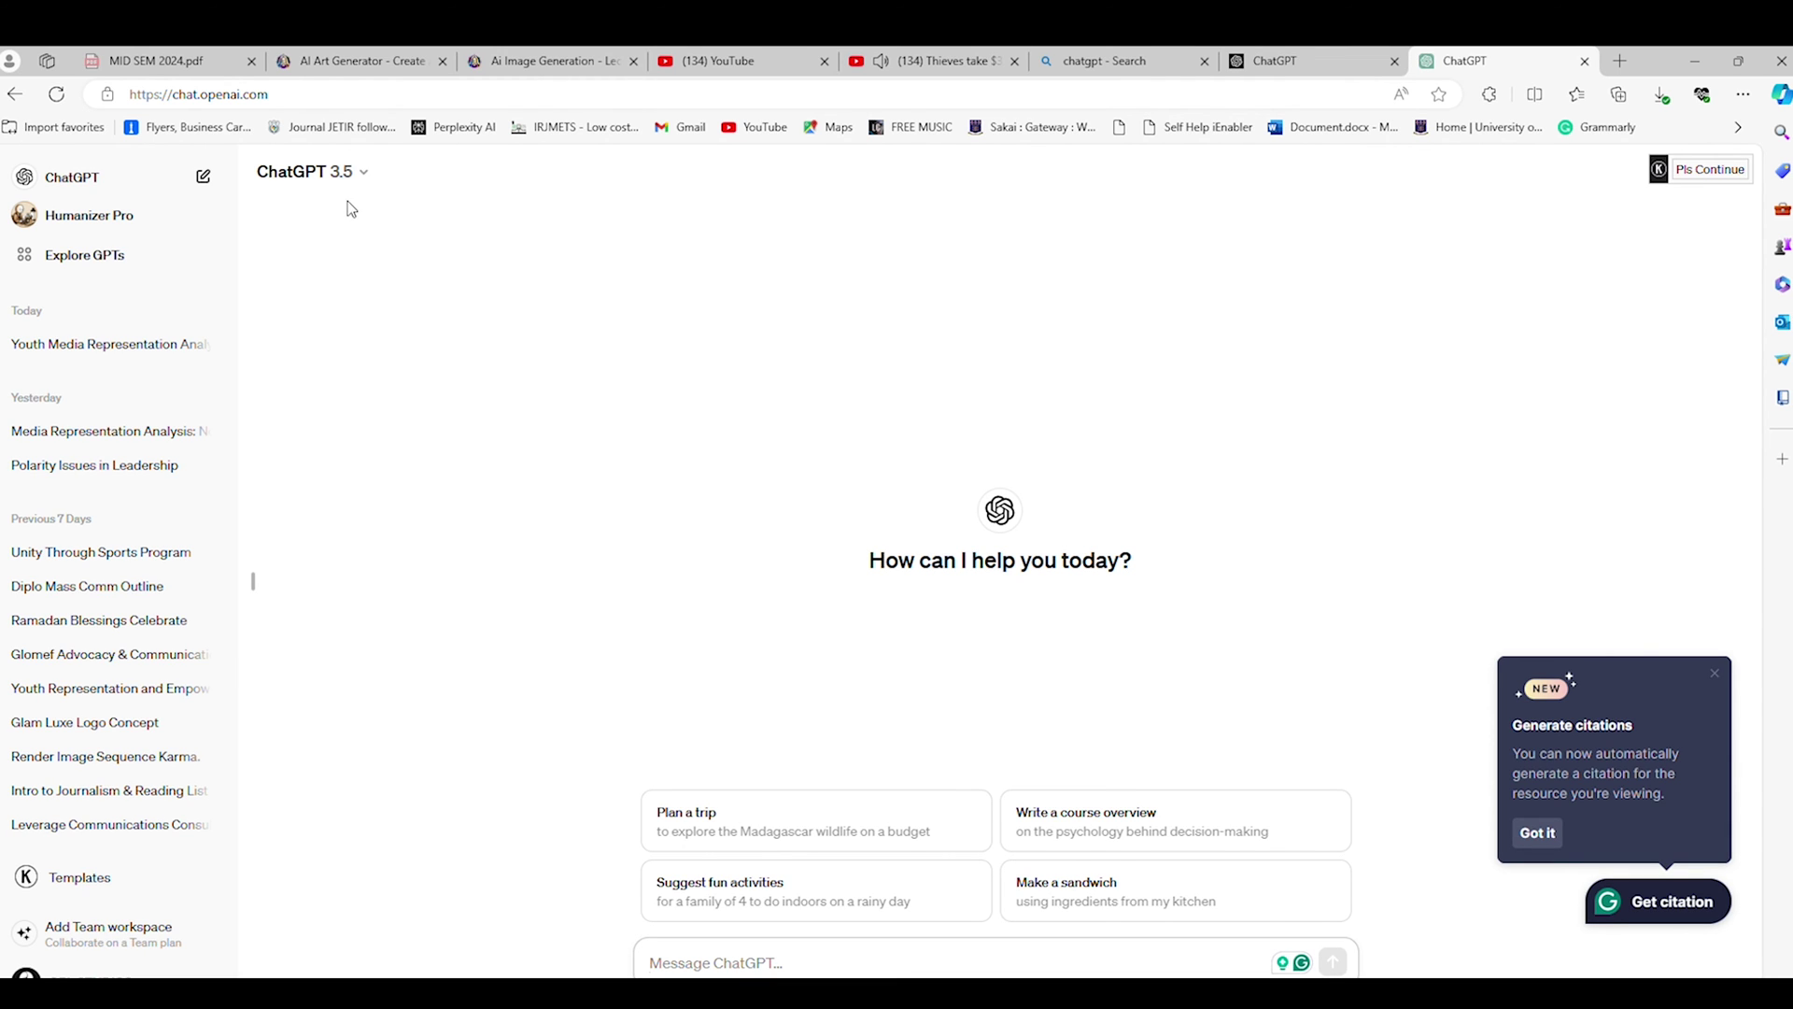
- Choose GPT-4 and enter the prompt "create a photo realistic youtube studio in 16:9 image format. the studio should be all white with desk designs."
click(366, 177)
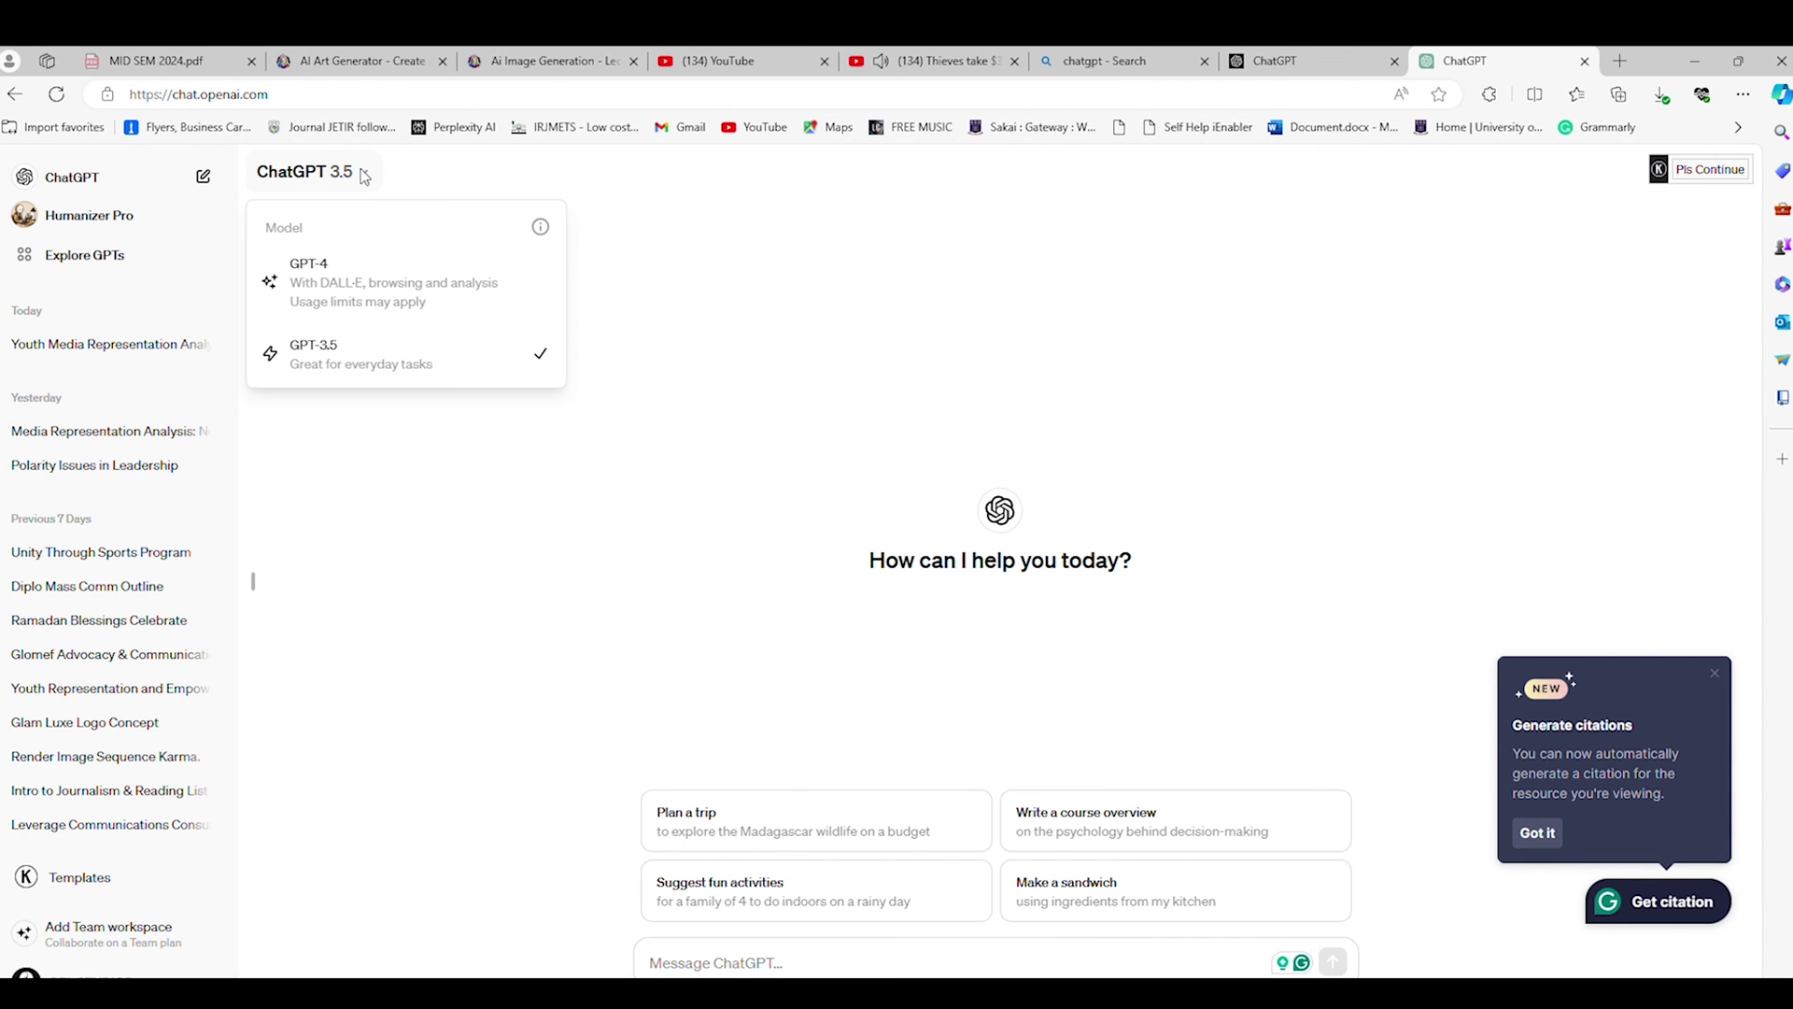
click(379, 286)
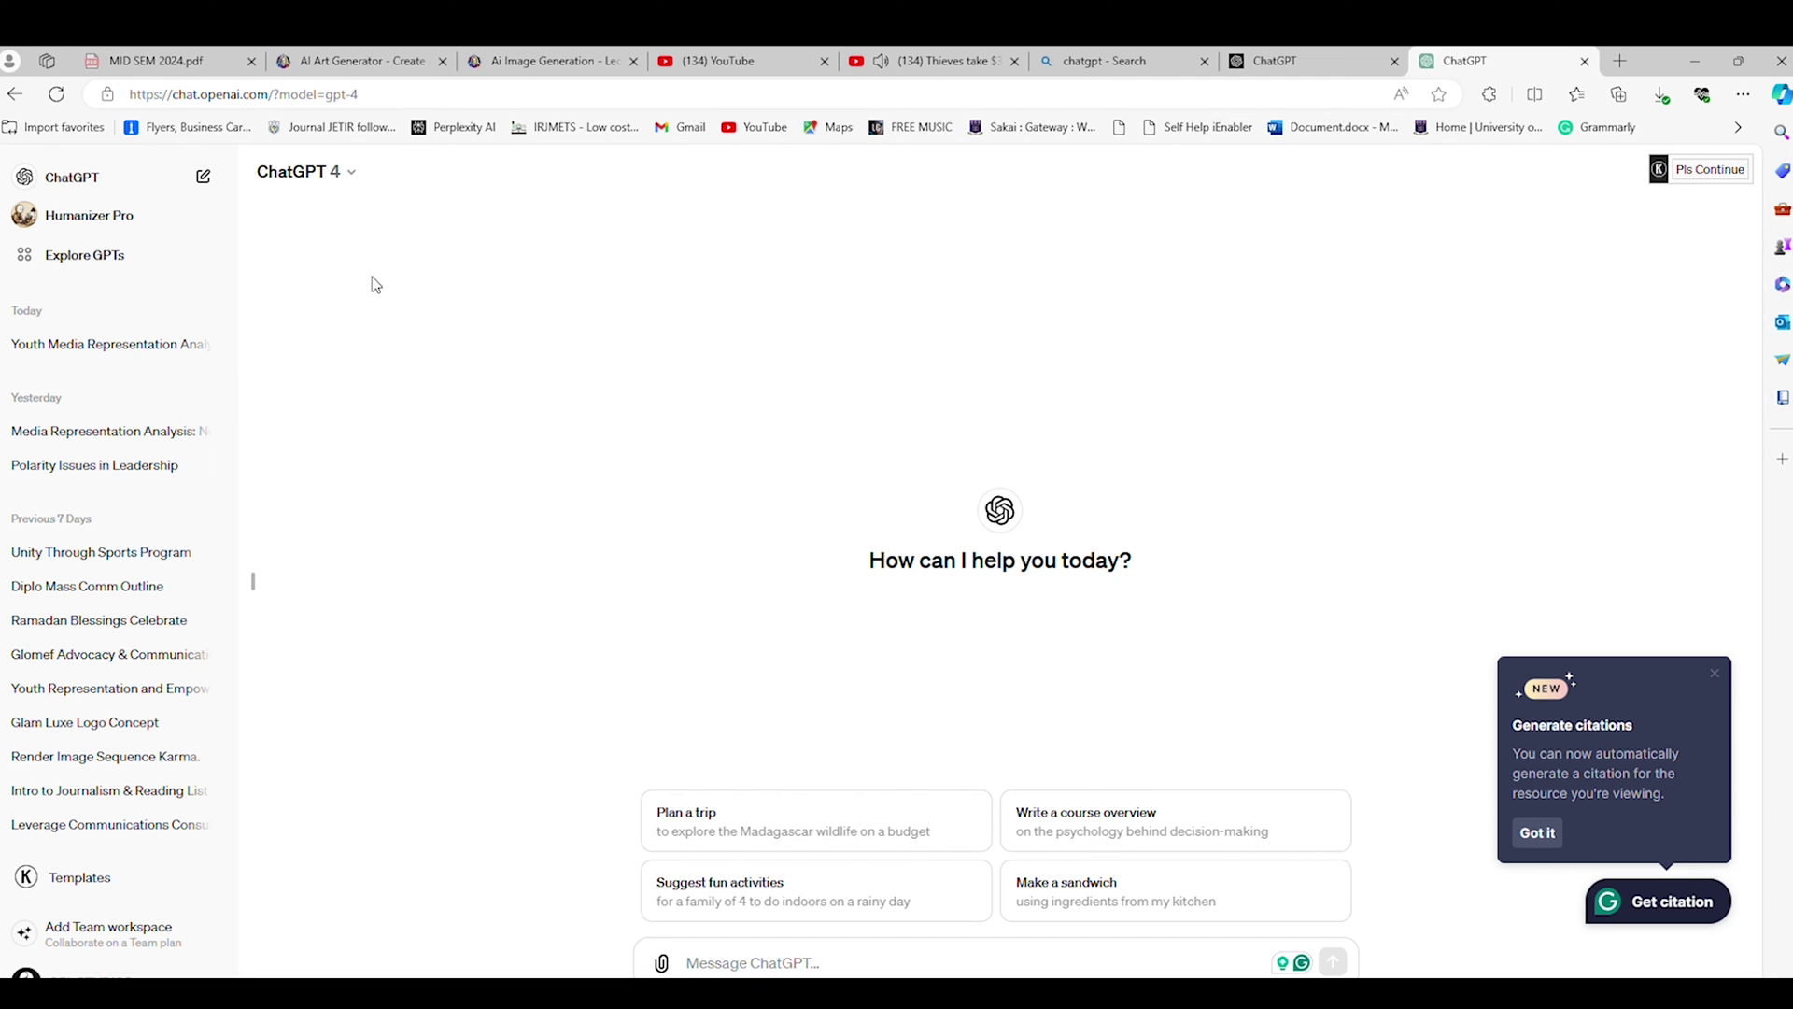
text(create a photo realistic )
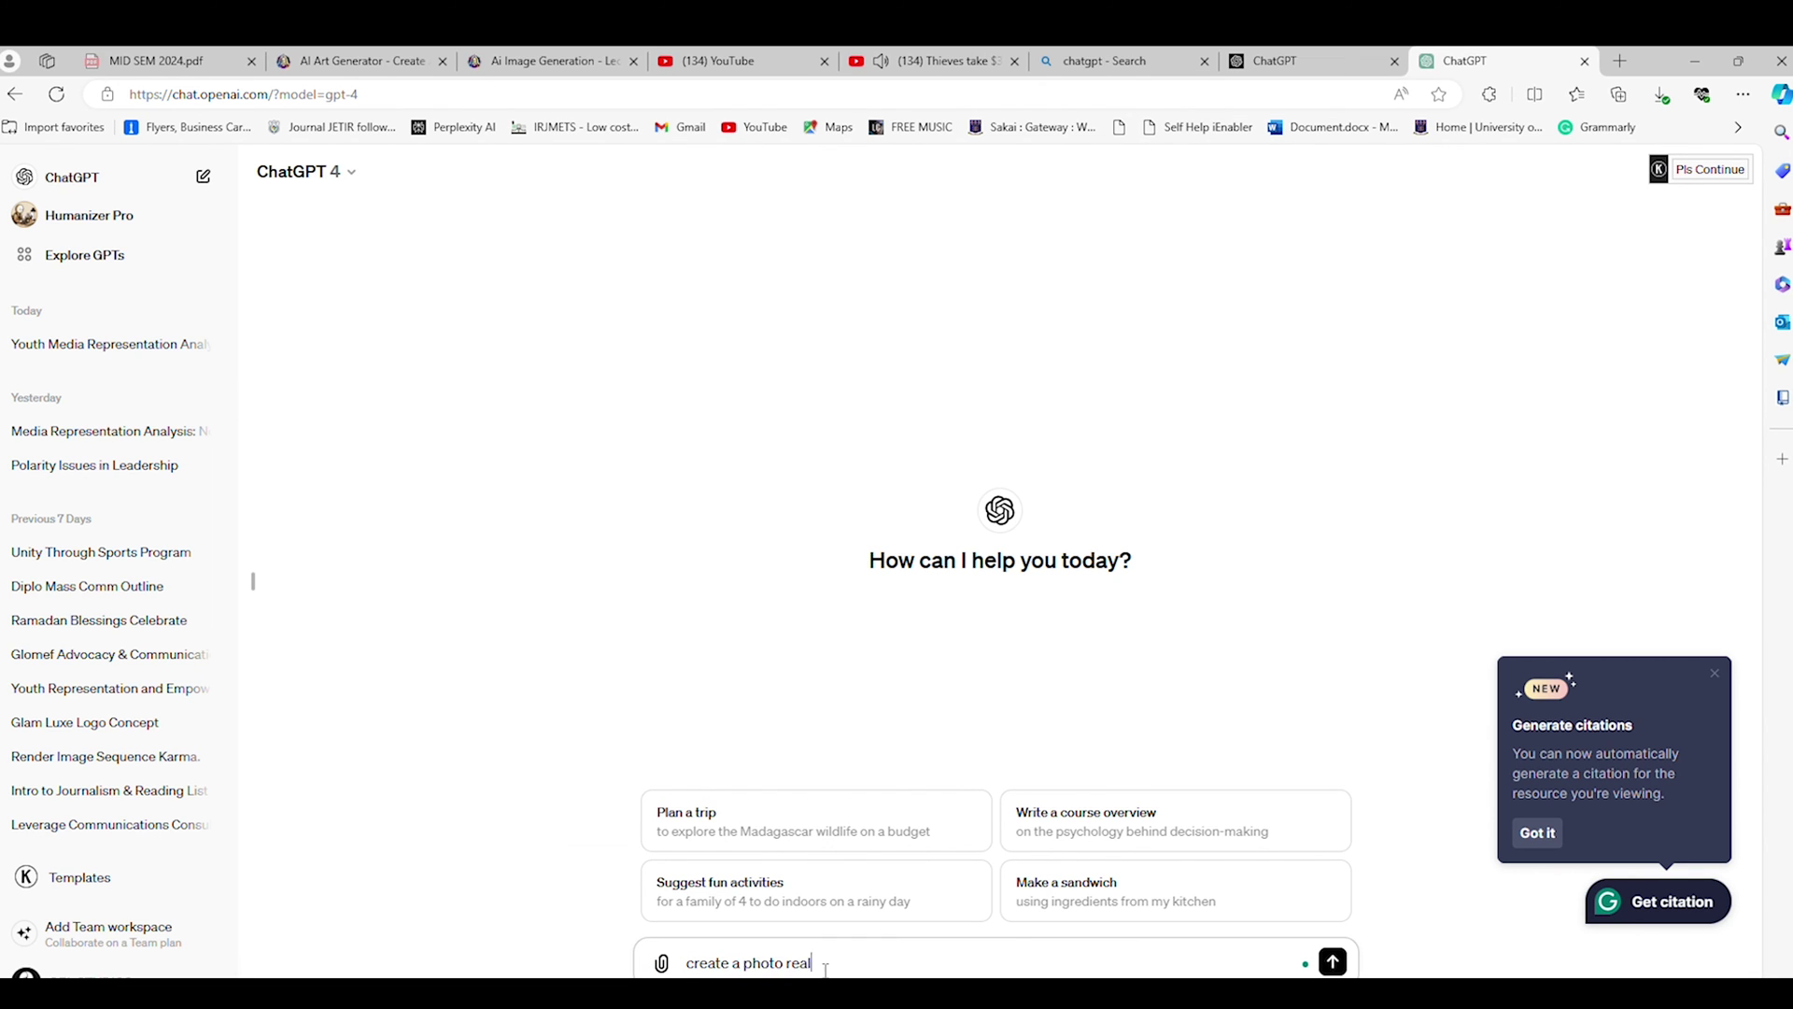
text(youtube studio in )
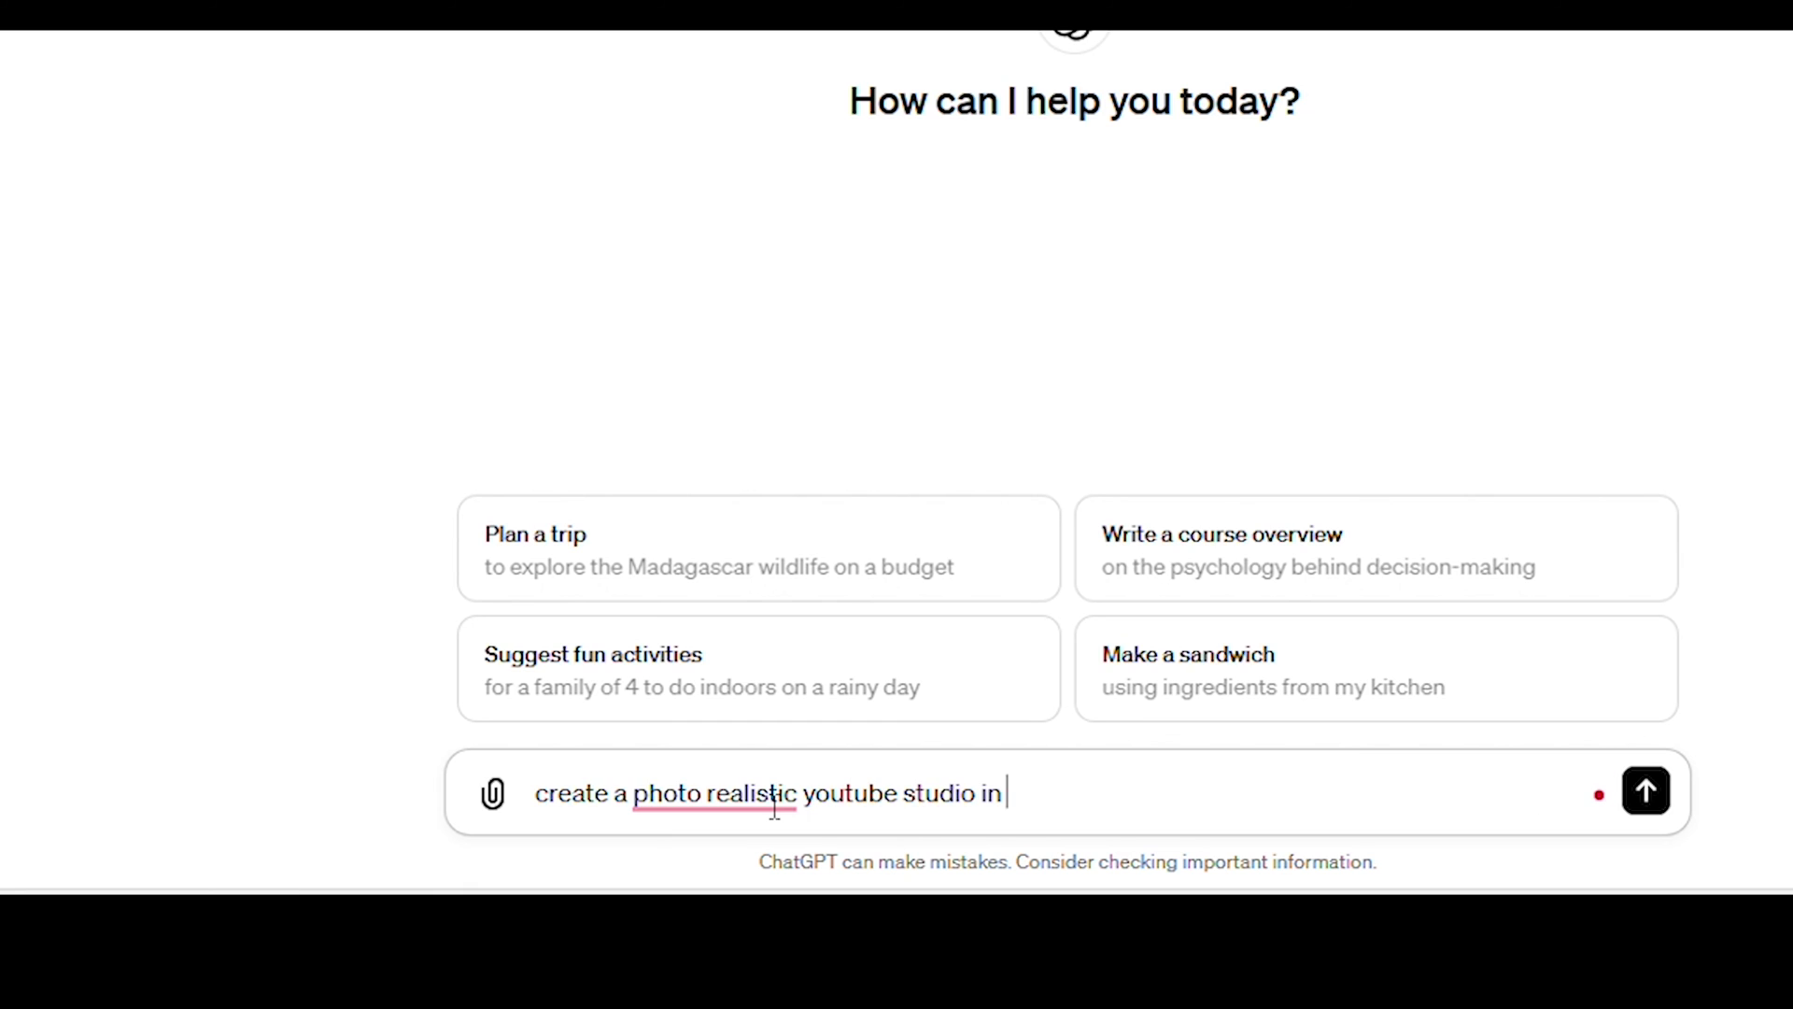
text(16:9 image format. the studio shoul)
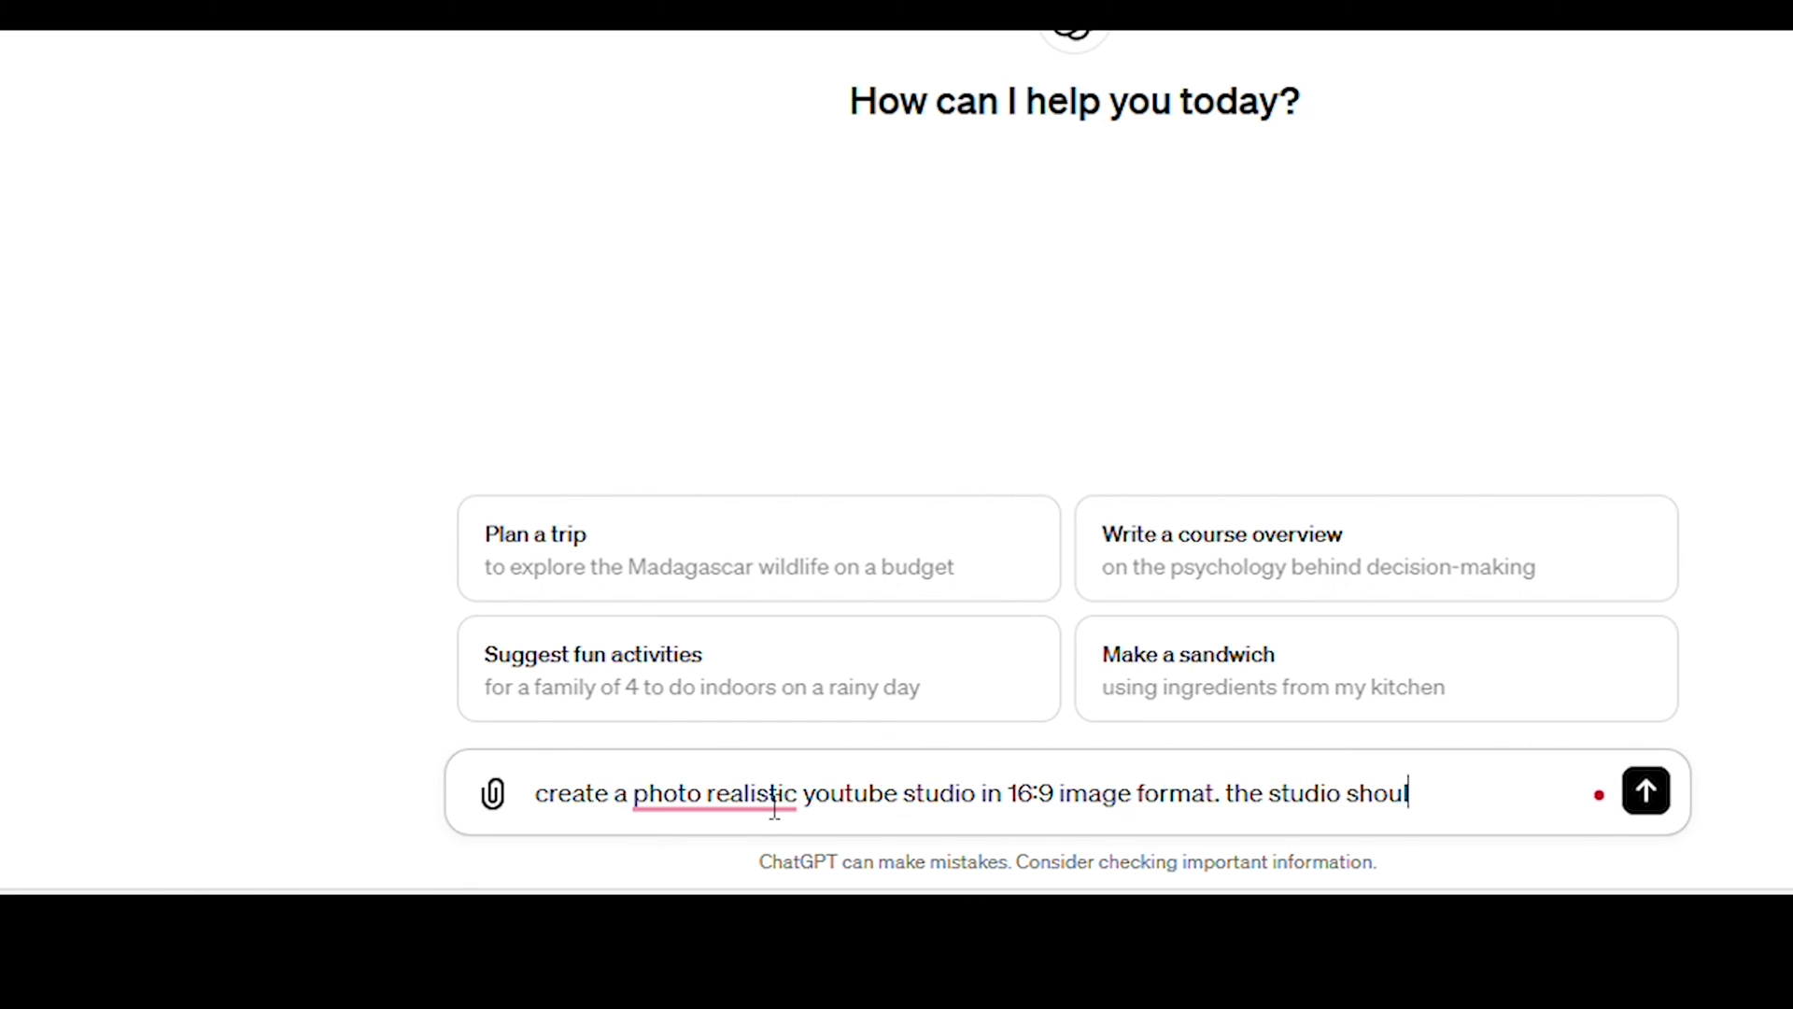
text(d be all white with desk designs.)
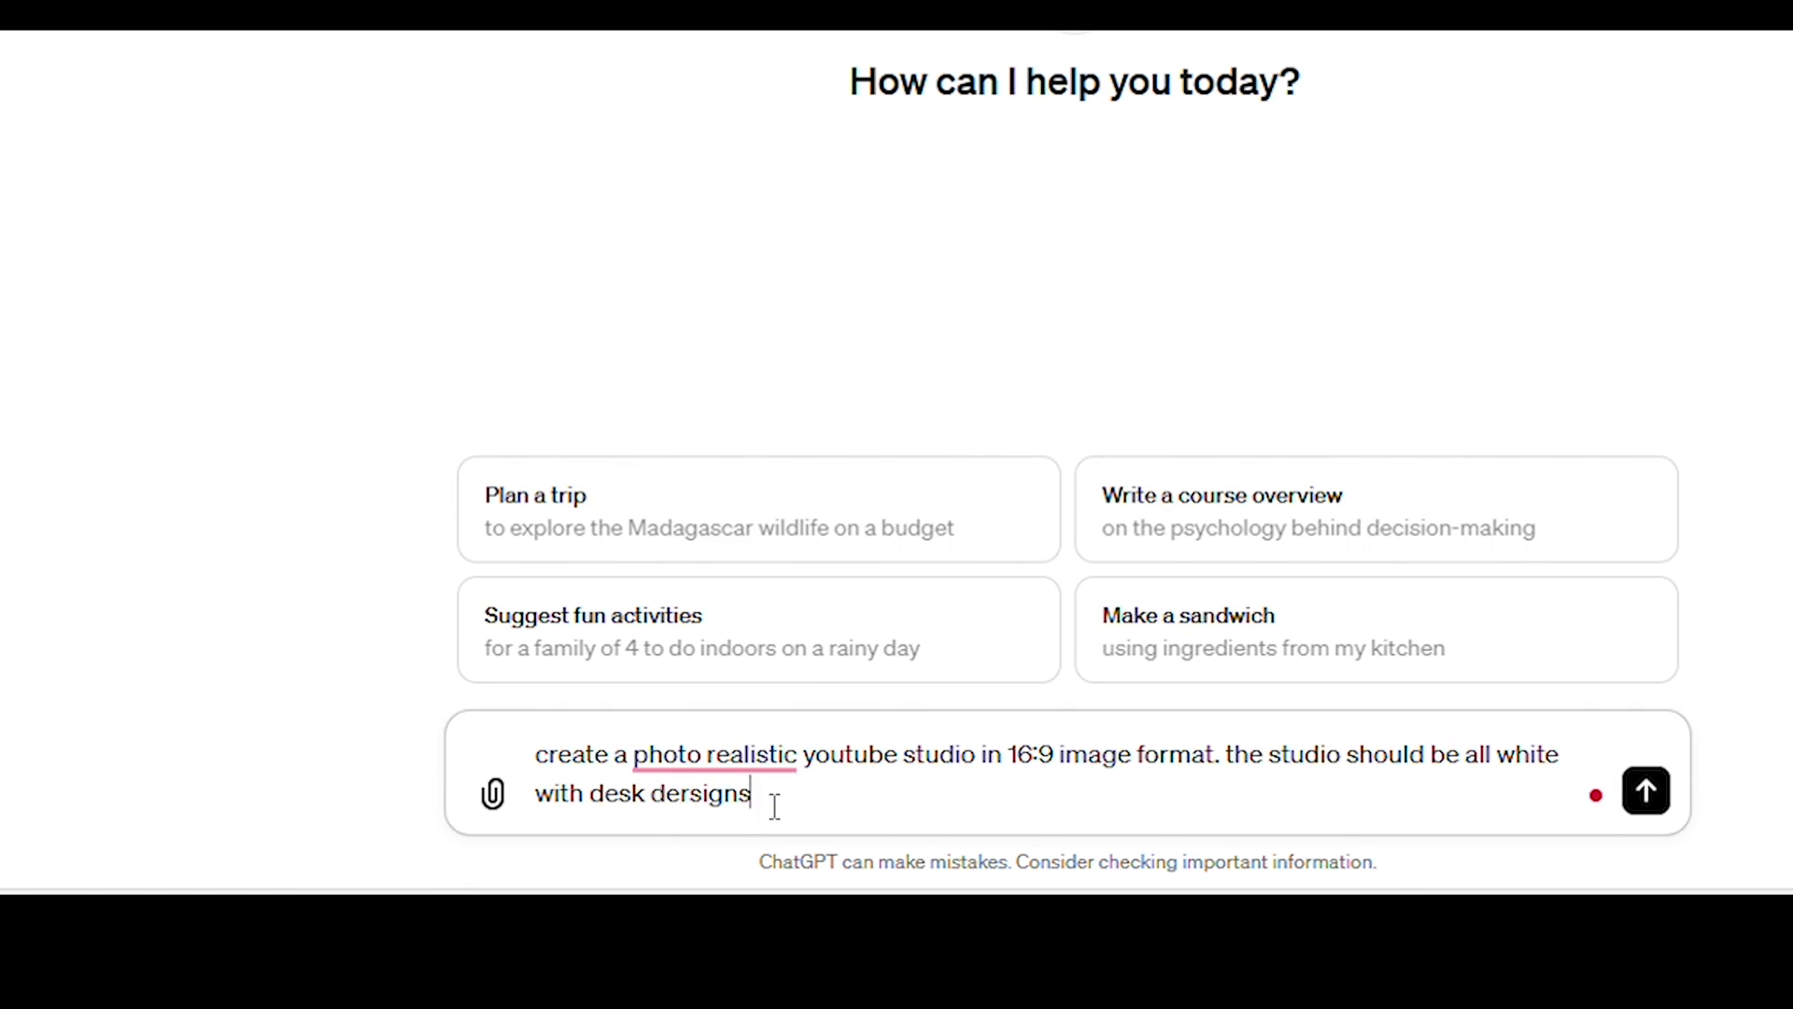
- Add "light should come from the right side of the image from a big window", correct the wording to "photo-realistic" and submit the prompt
text( light should come from )
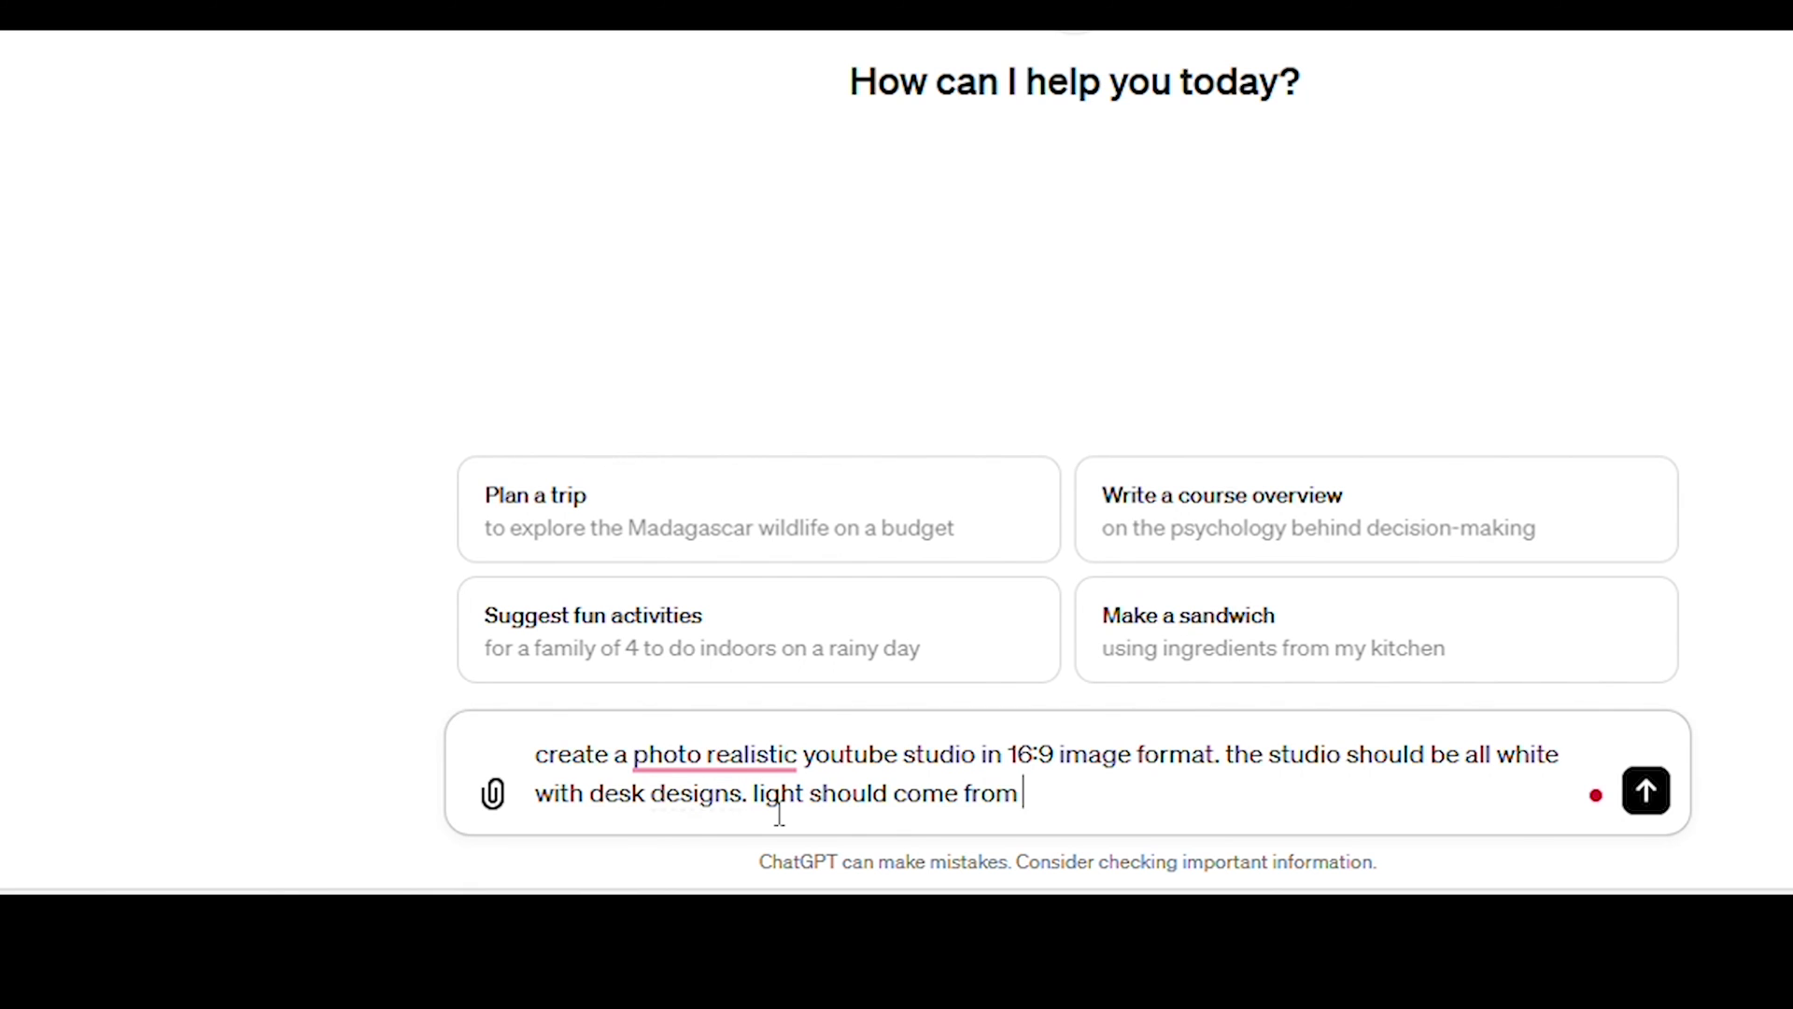
text(the right side of the image from a big window)
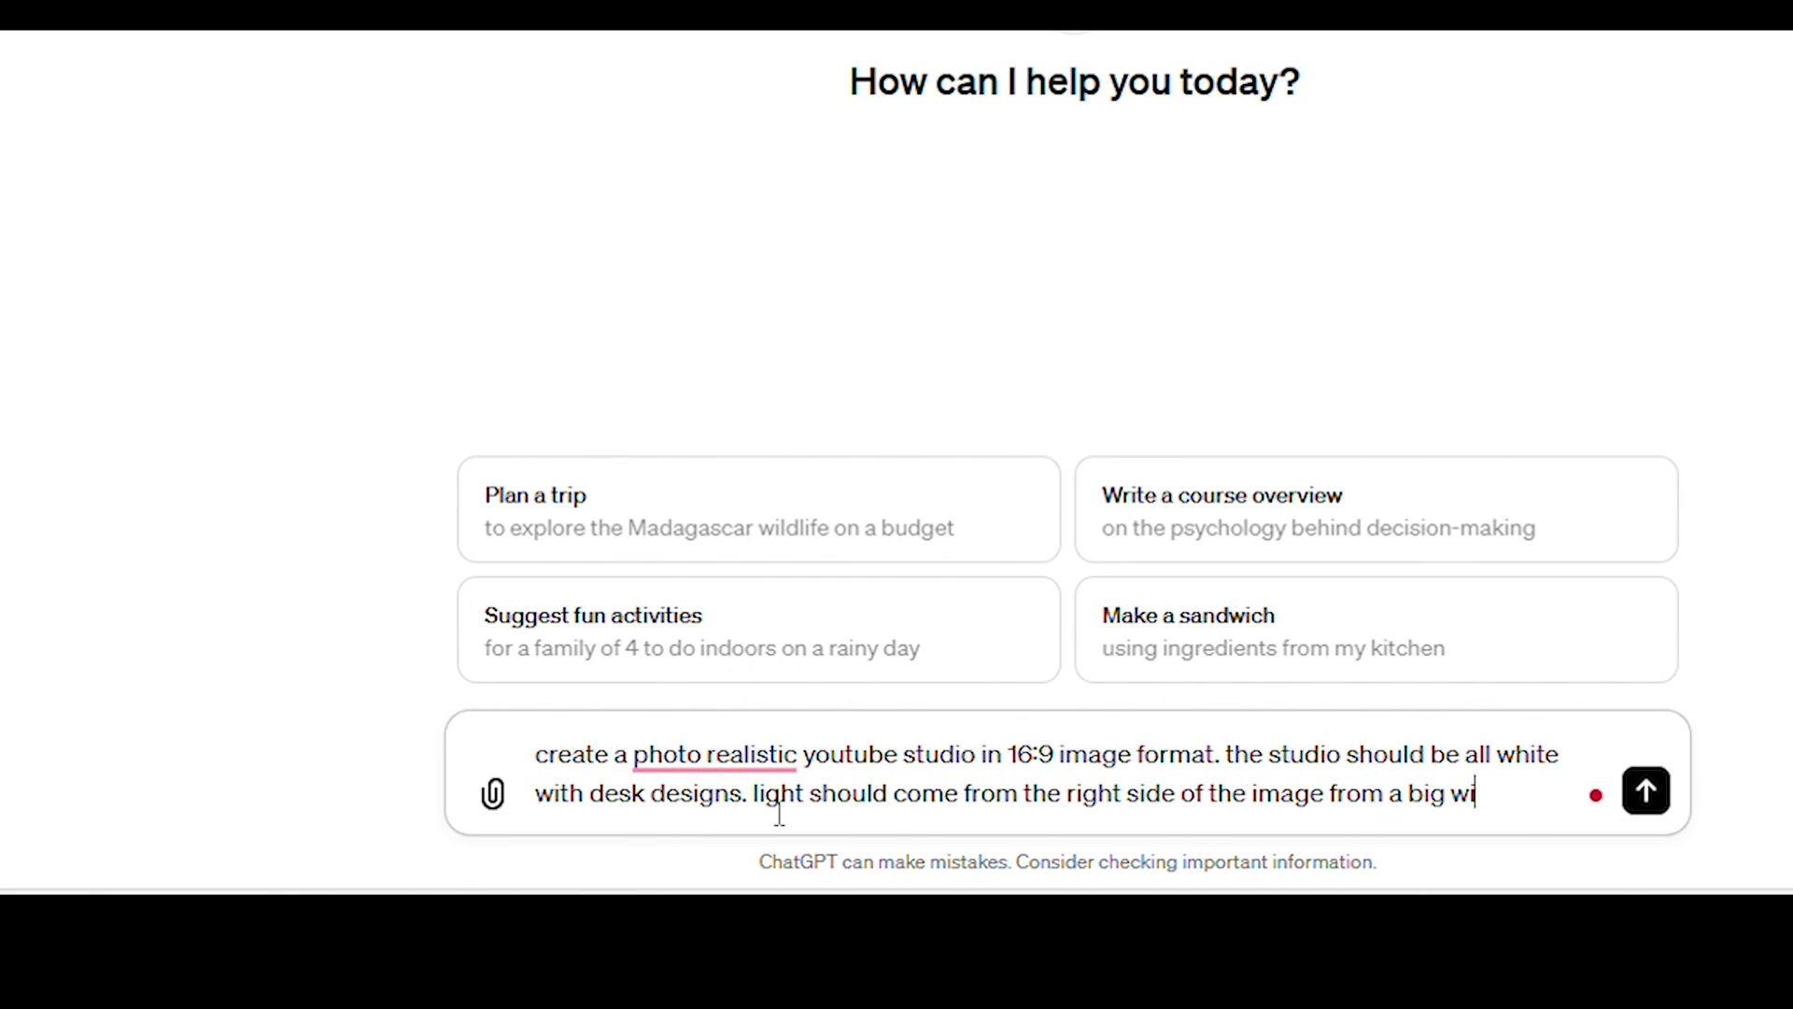
click(673, 598)
key(Return)
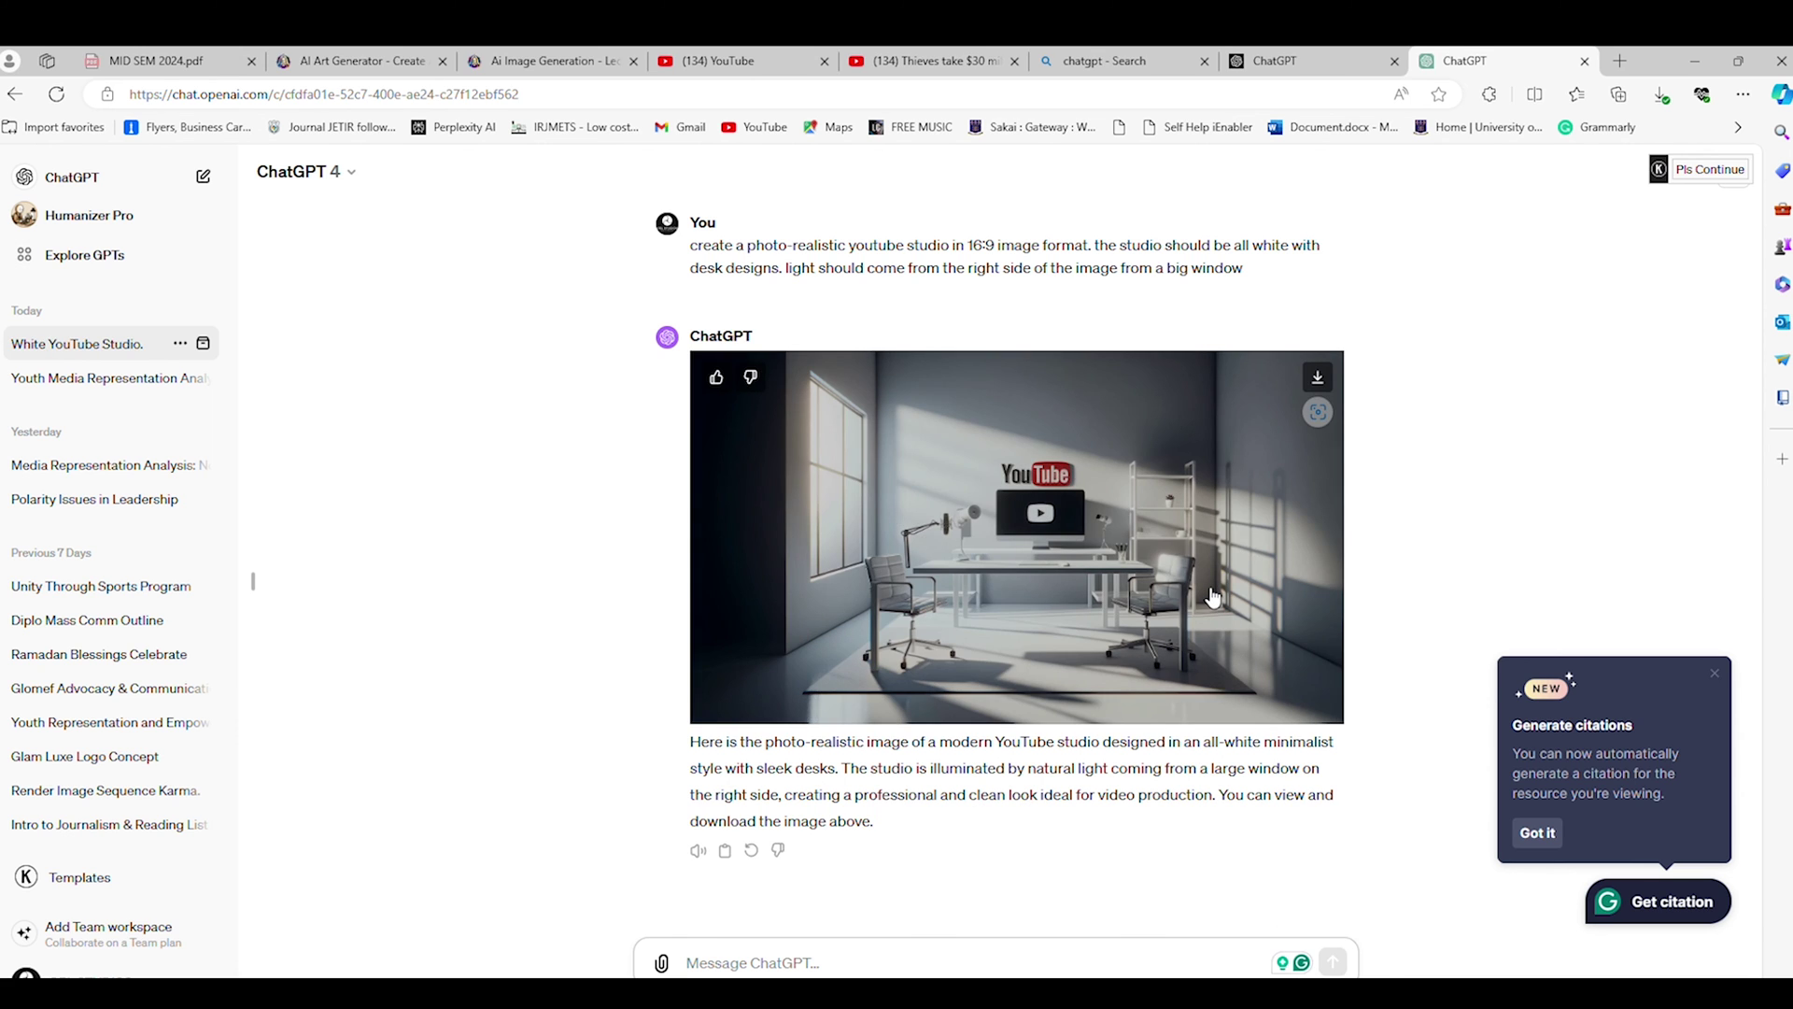
- Inspect the generated YouTube studio images in ChatGPT's enlarged view
click(1206, 595)
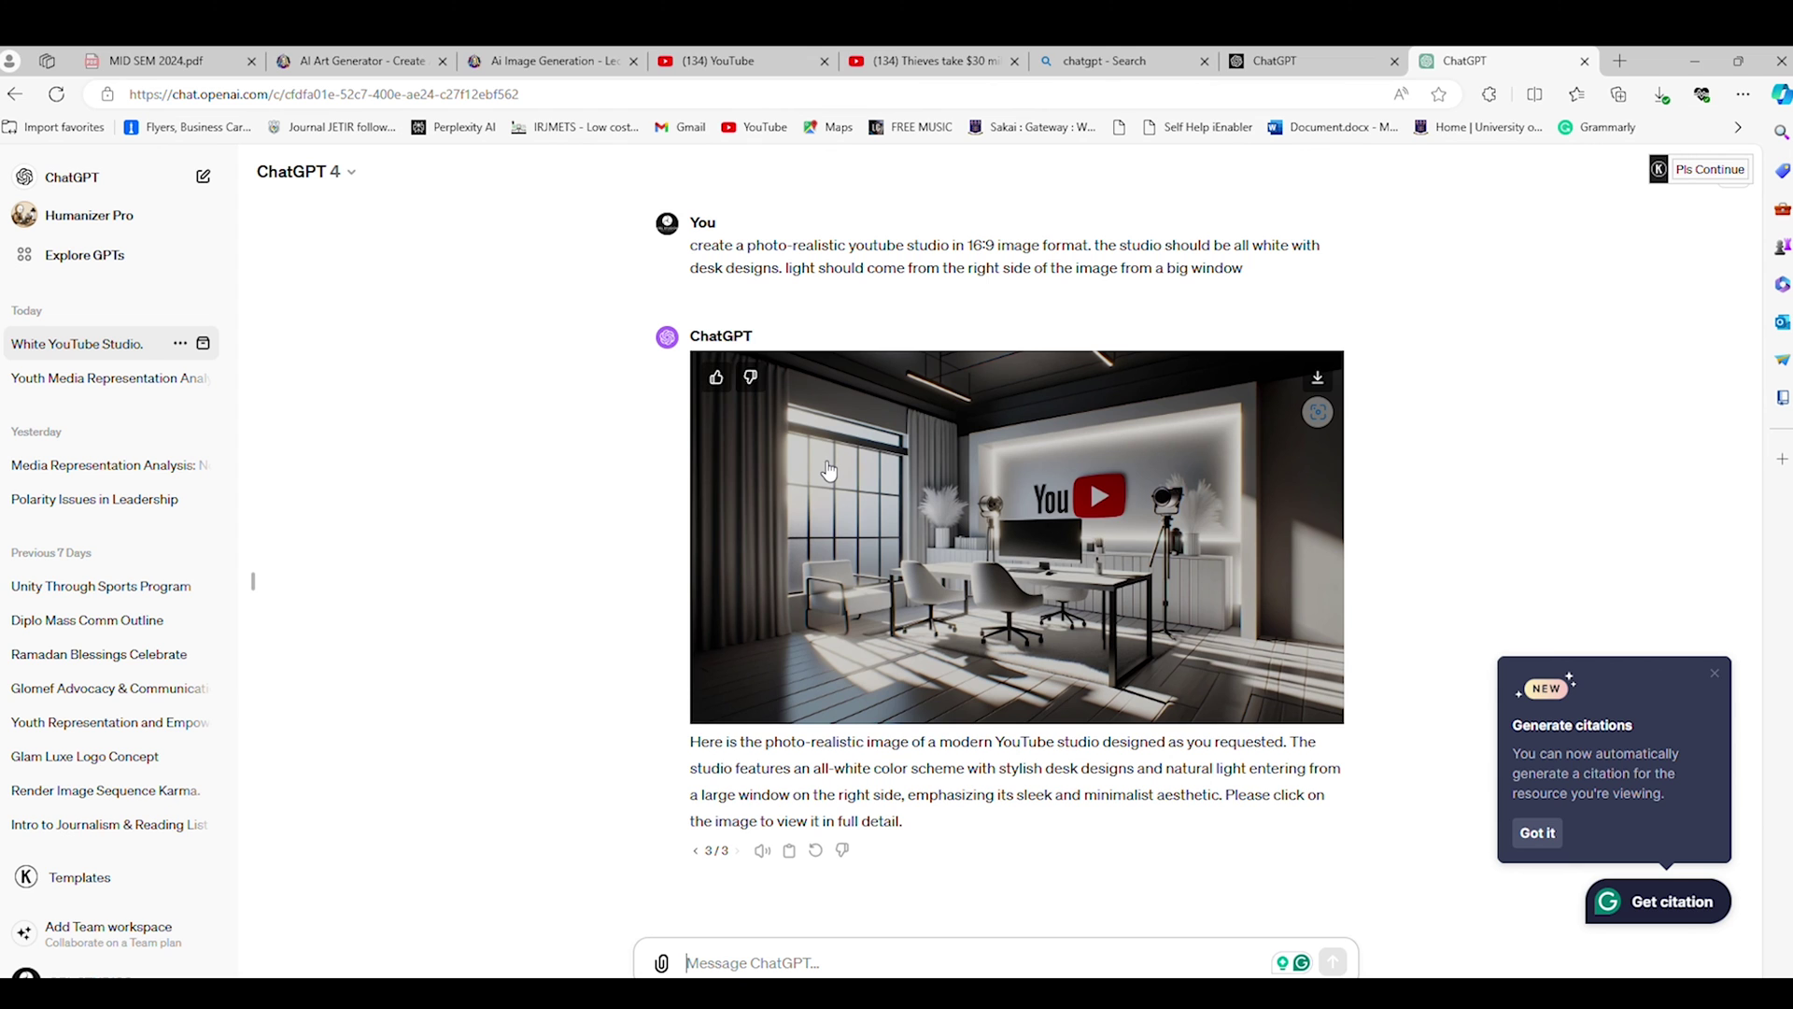
click(827, 470)
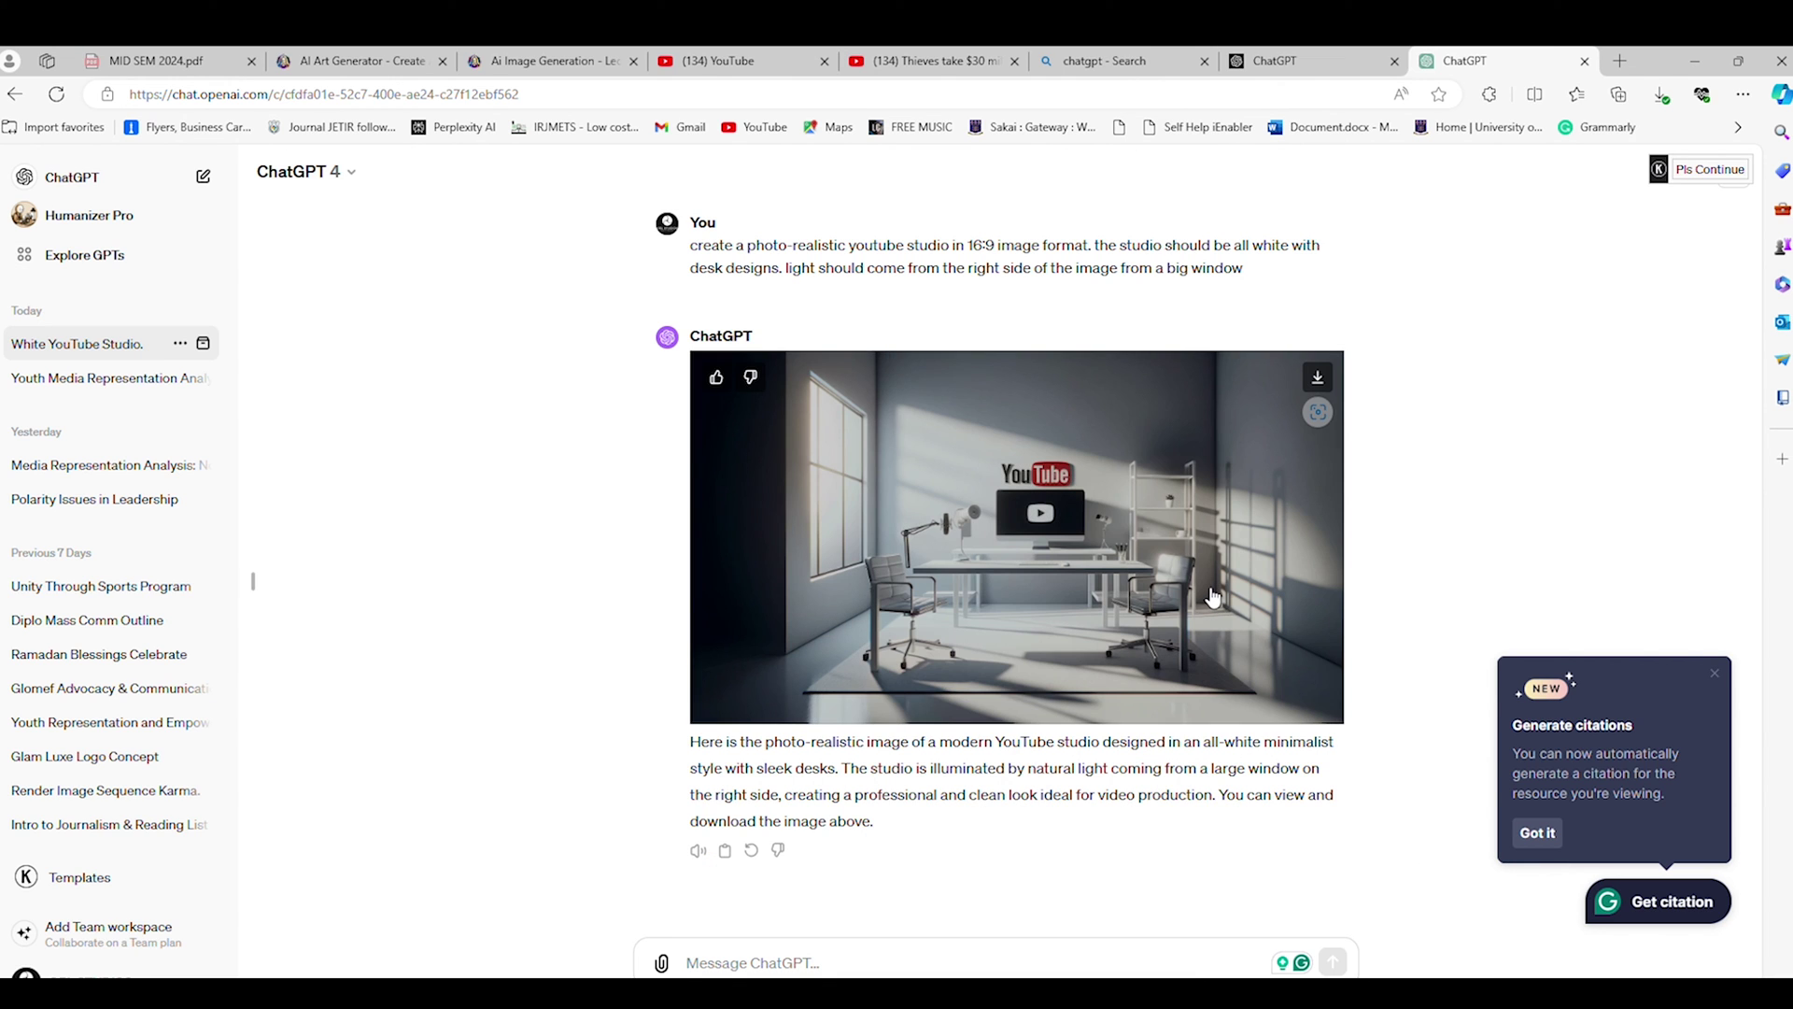
click(1204, 586)
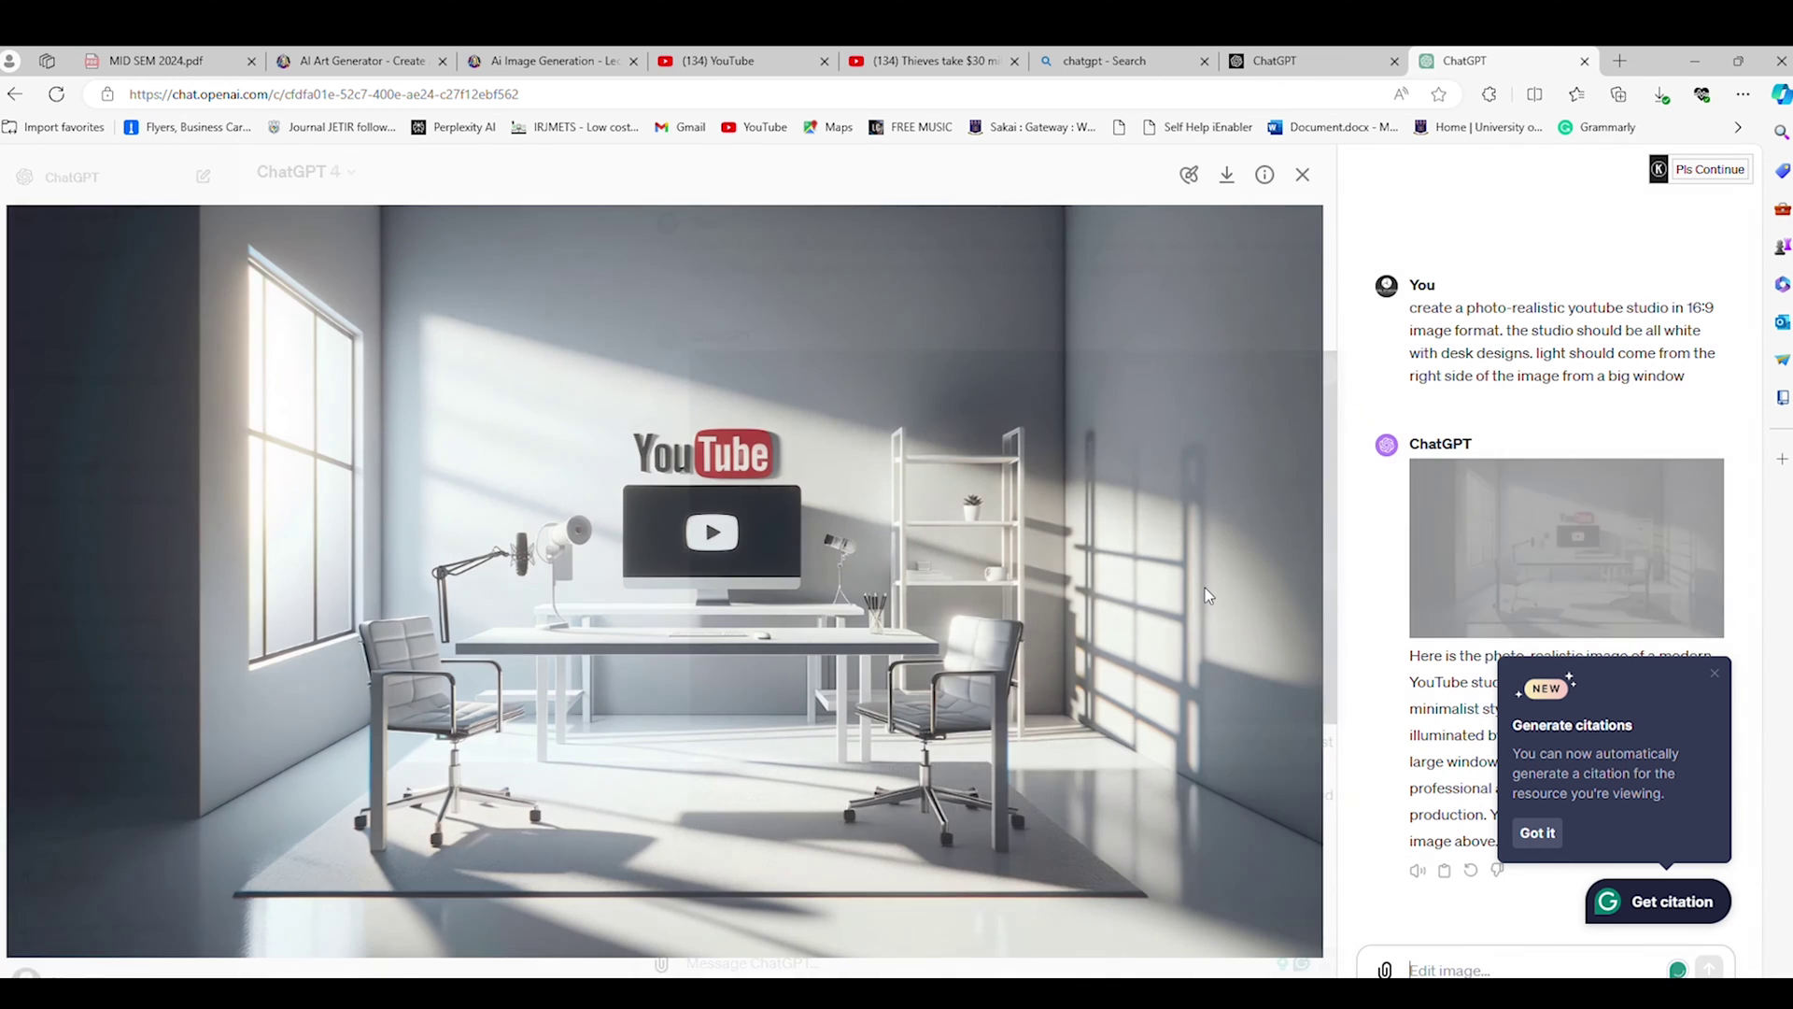